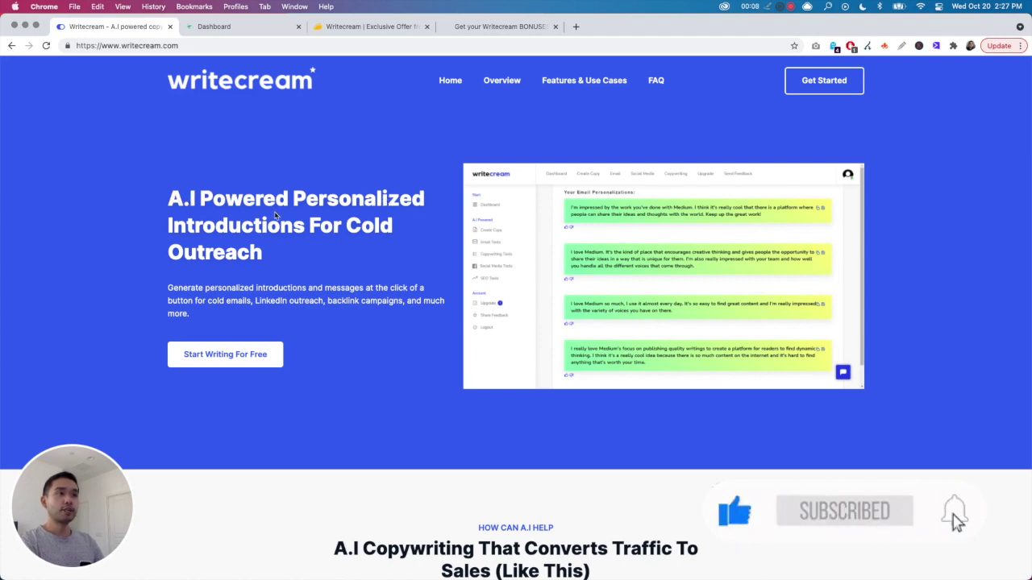
Review the sales page, highlighting the 'Sales (Like This)' heading and the Personalized Intros feature list
{"action": "scroll", "coordinate": [262, 211], "scroll_direction": "down", "scroll_amount": 5}
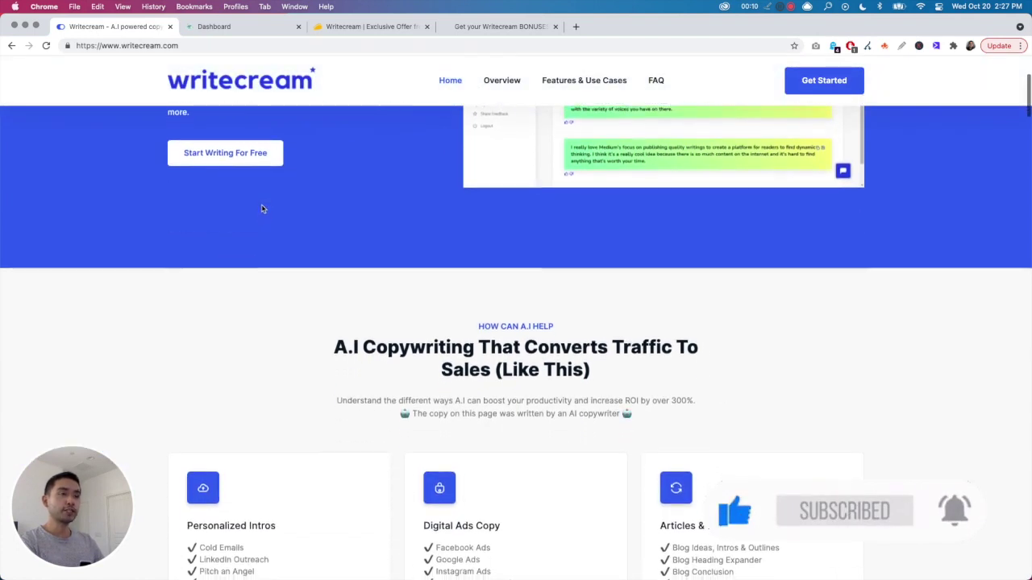
{"action": "scroll", "coordinate": [262, 208], "scroll_direction": "down", "scroll_amount": 4}
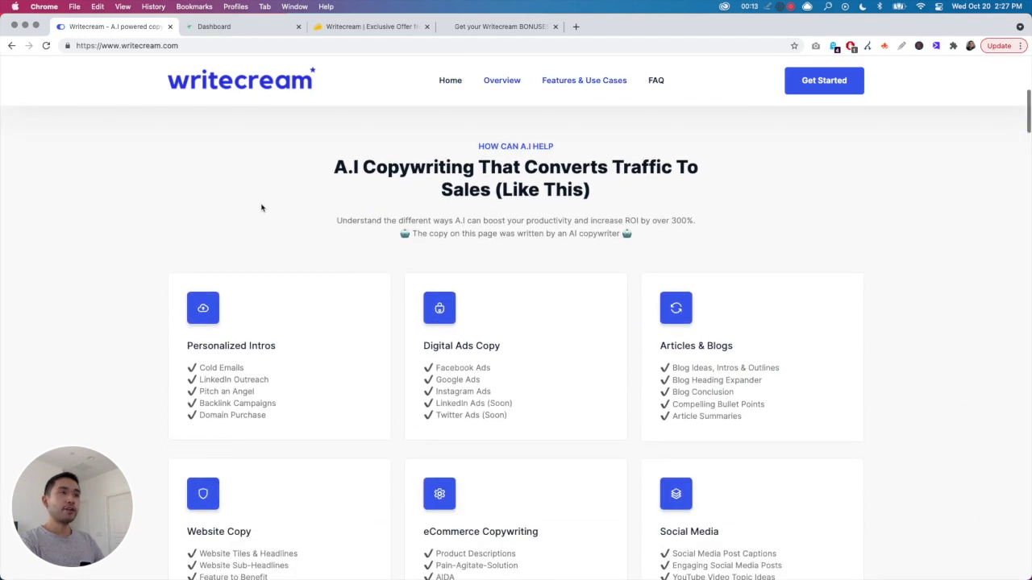
{"action": "scroll", "coordinate": [262, 208], "scroll_direction": "down", "scroll_amount": 2}
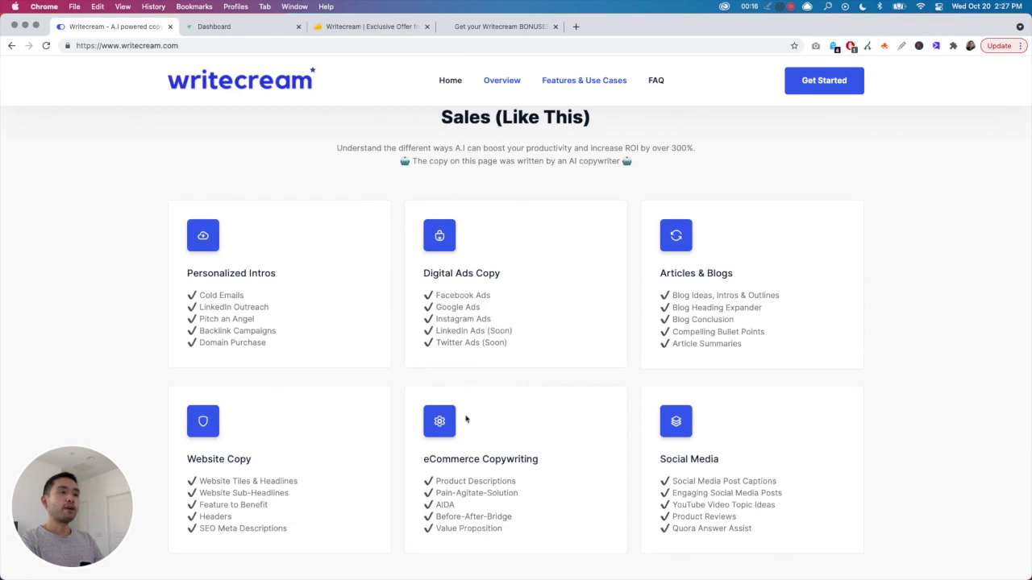
{"action": "scroll", "coordinate": [452, 423], "scroll_direction": "up", "scroll_amount": 1}
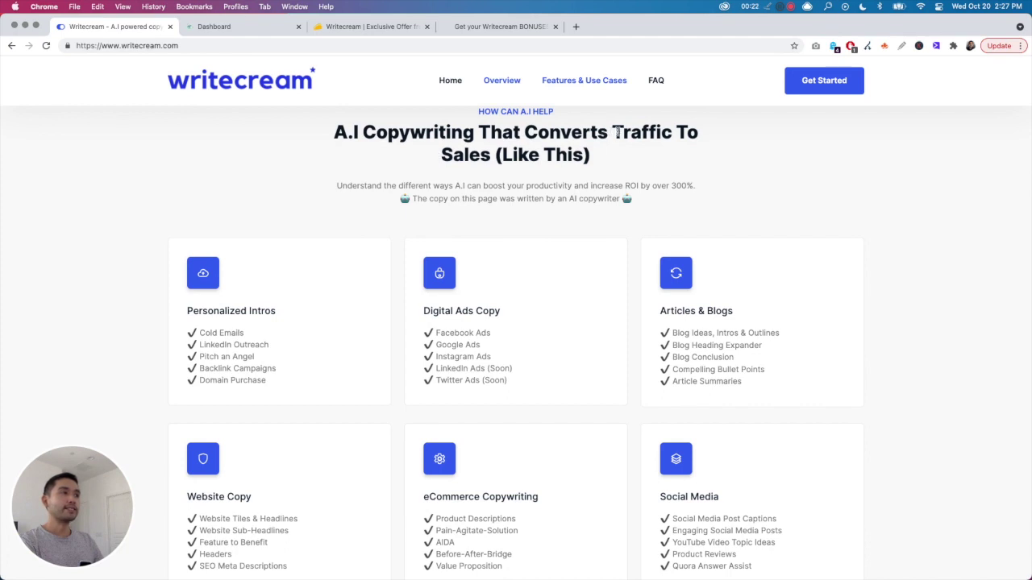
{"action": "left_click_drag", "start_coordinate": [441, 154], "coordinate": [595, 157]}
{"action": "left_click", "coordinate": [498, 187]}
{"action": "left_click_drag", "start_coordinate": [187, 308], "coordinate": [289, 383]}
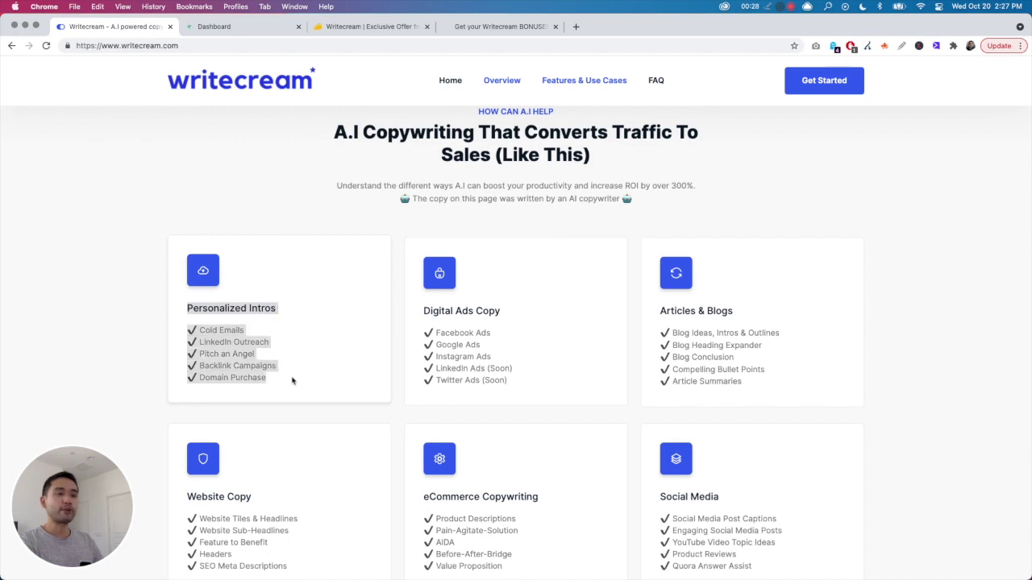
{"action": "scroll", "coordinate": [301, 373], "scroll_direction": "down", "scroll_amount": 8}
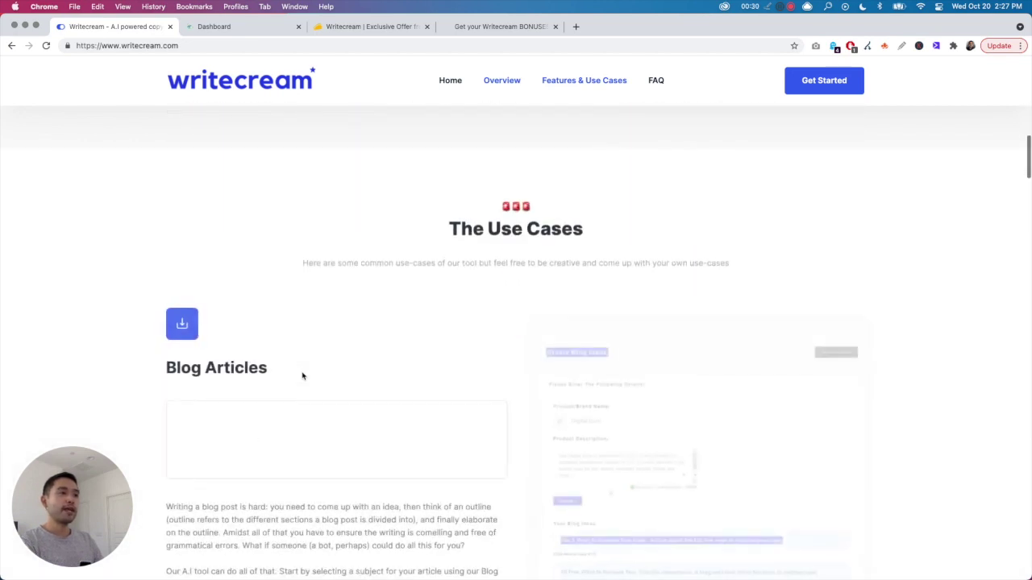
{"action": "scroll", "coordinate": [302, 374], "scroll_direction": "up", "scroll_amount": 4}
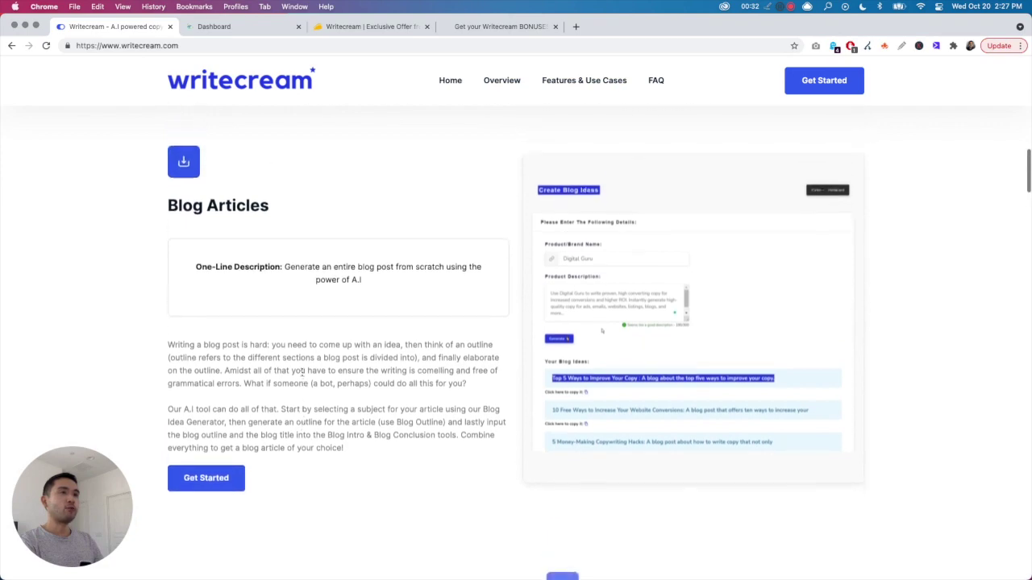
{"action": "scroll", "coordinate": [302, 374], "scroll_direction": "up", "scroll_amount": 15}
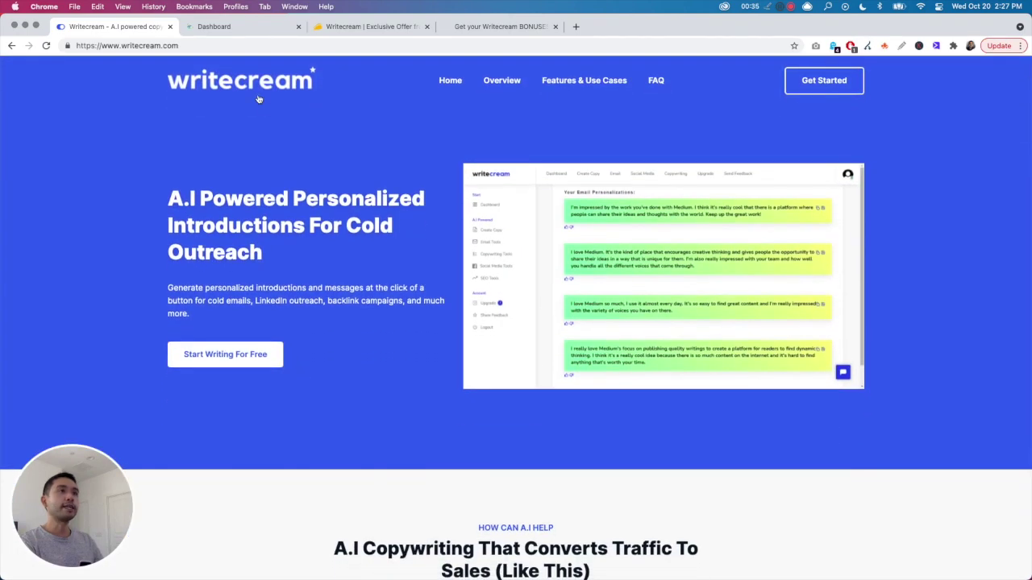
On the Writecream dashboard, filter to Email Tools and launch Email Personalization's Create
{"action": "left_click", "coordinate": [214, 26]}
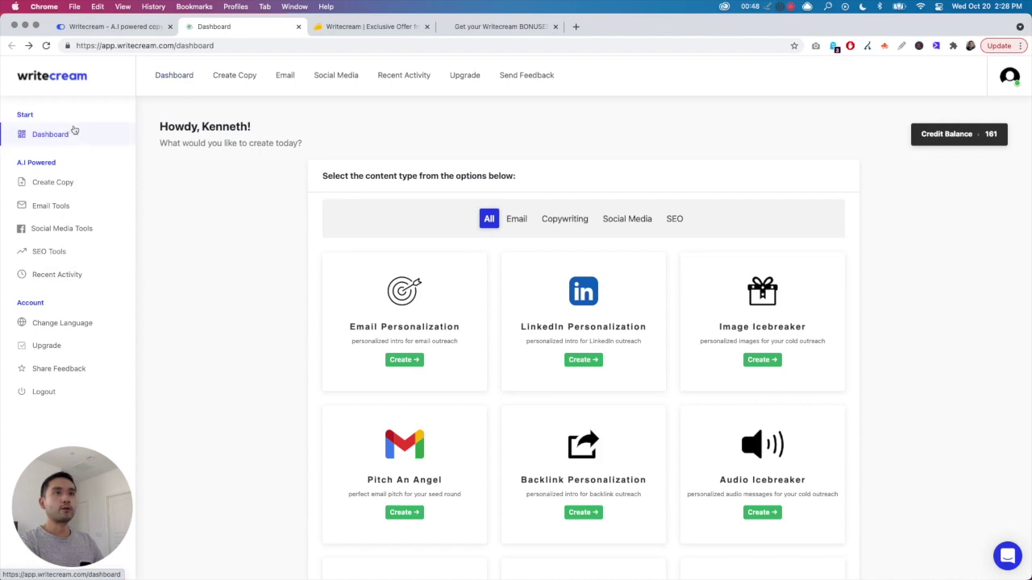
{"action": "left_click", "coordinate": [69, 191]}
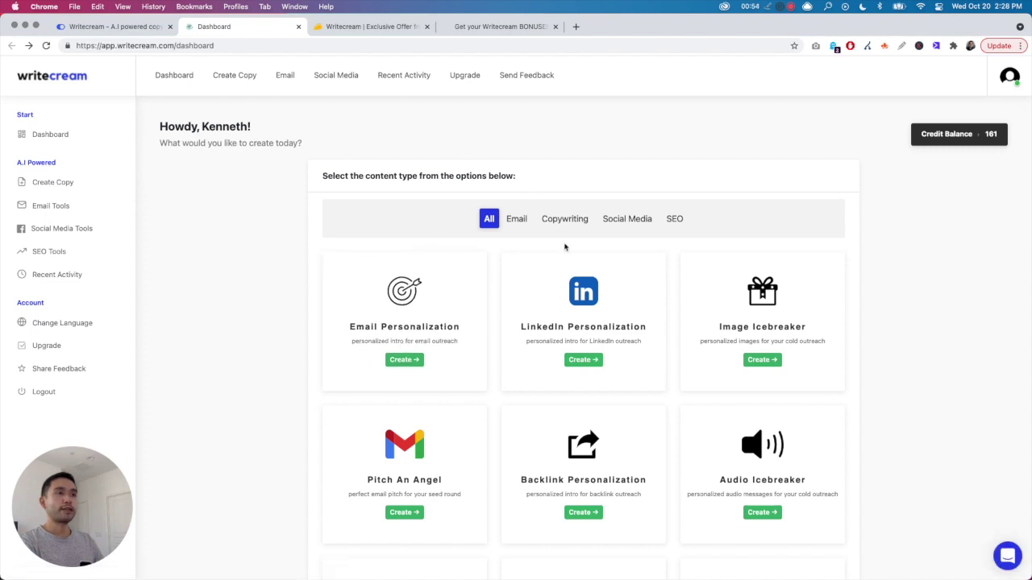
{"action": "left_click", "coordinate": [76, 205]}
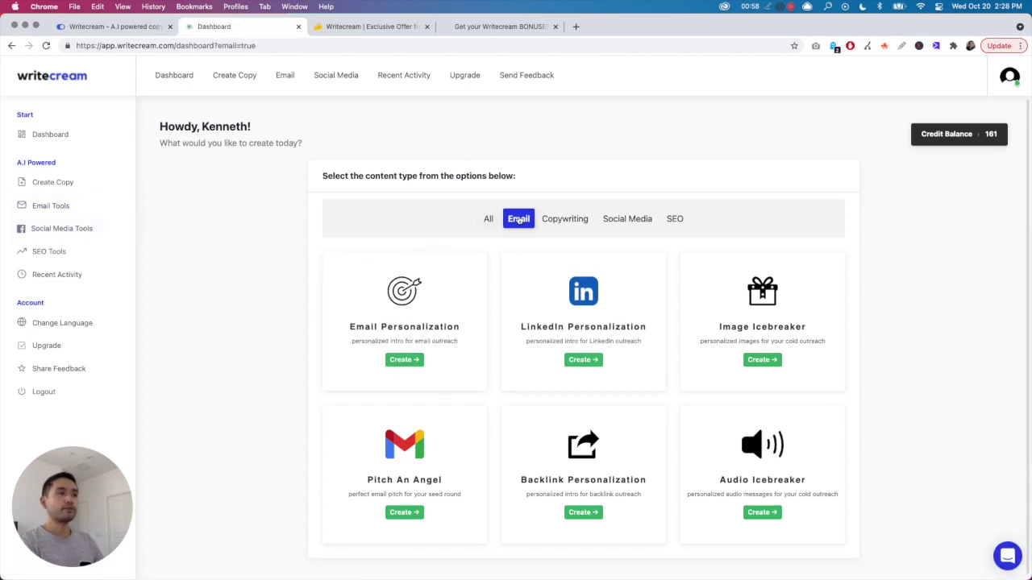
{"action": "scroll", "coordinate": [691, 216], "scroll_direction": "down", "scroll_amount": 1}
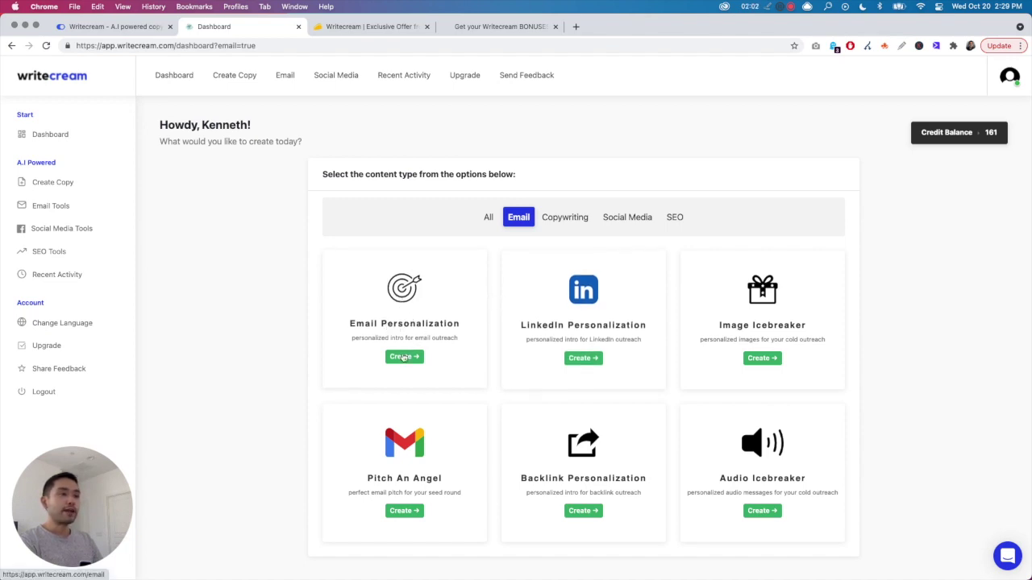
{"action": "left_click", "coordinate": [413, 355]}
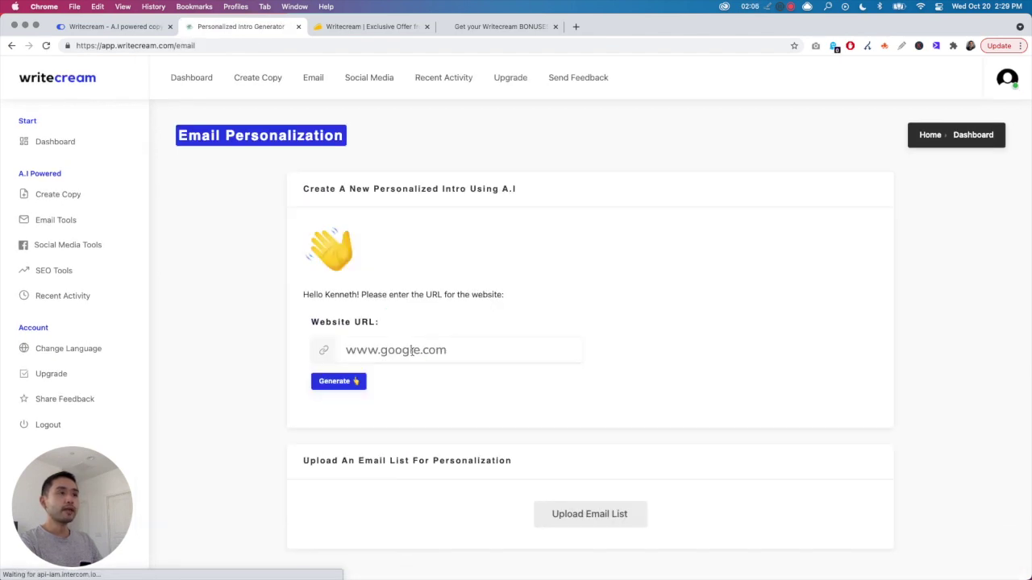
{"action": "scroll", "coordinate": [419, 337], "scroll_direction": "down", "scroll_amount": 1}
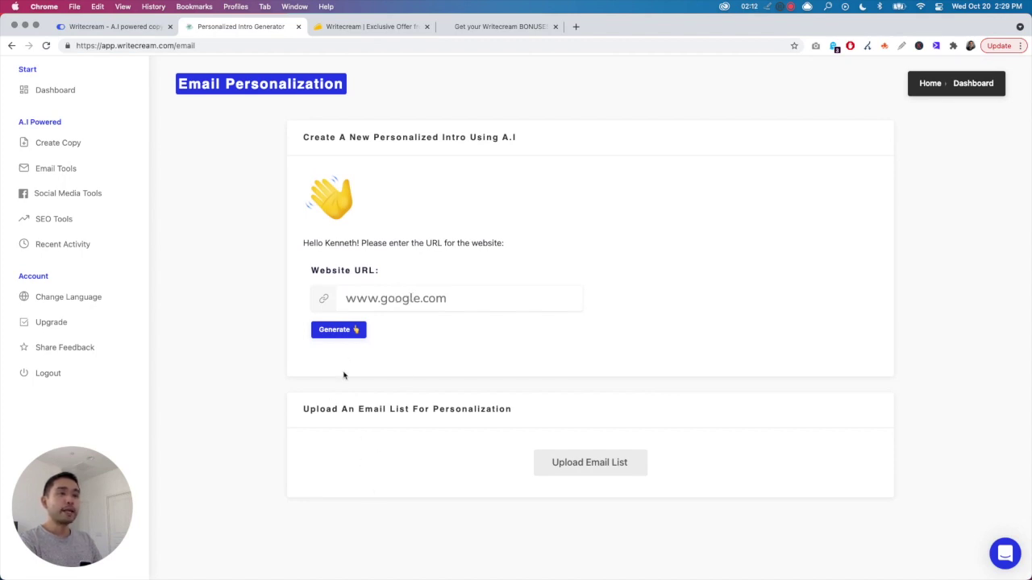
{"action": "left_click", "coordinate": [377, 301]}
{"action": "type", "text": "https:"}
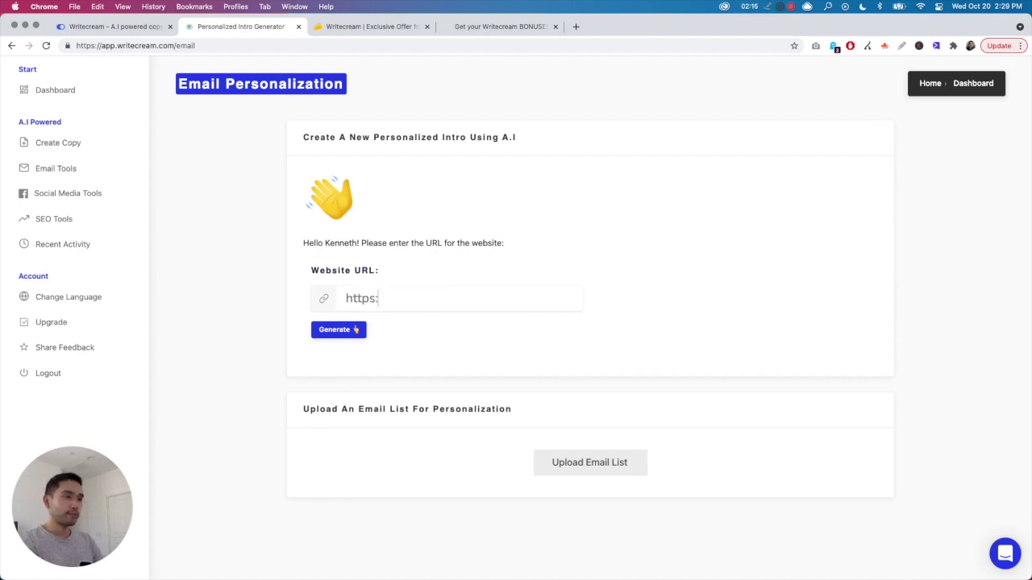
{"action": "type", "text": "//w"}
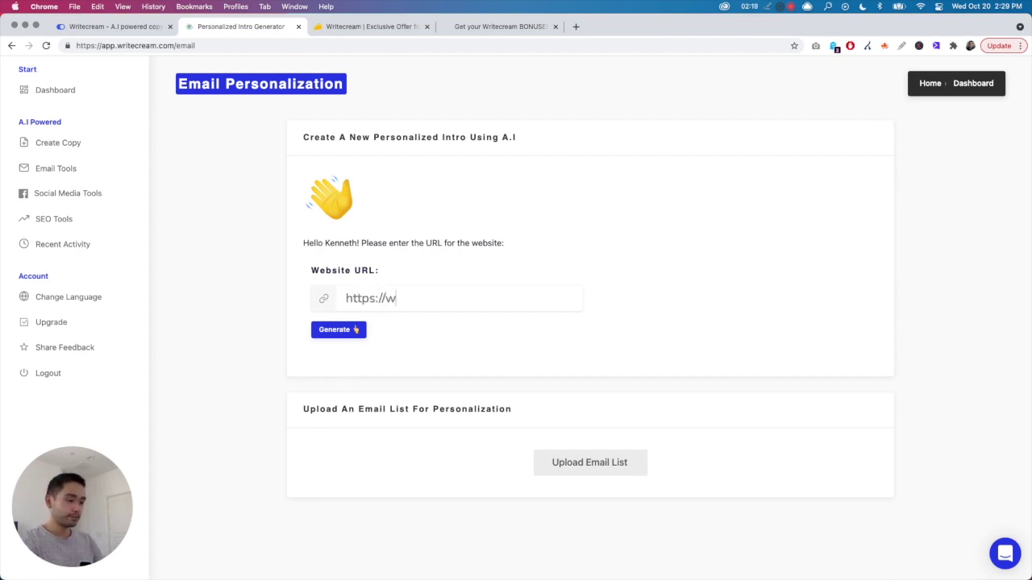
{"action": "type", "text": "ww.leadtagger.com"}
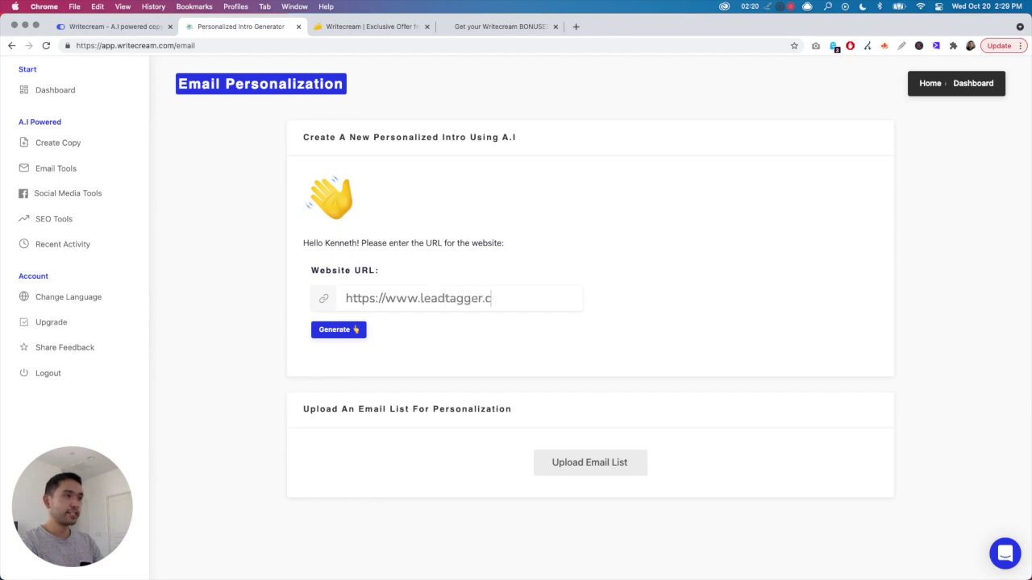
{"action": "key", "text": "Return"}
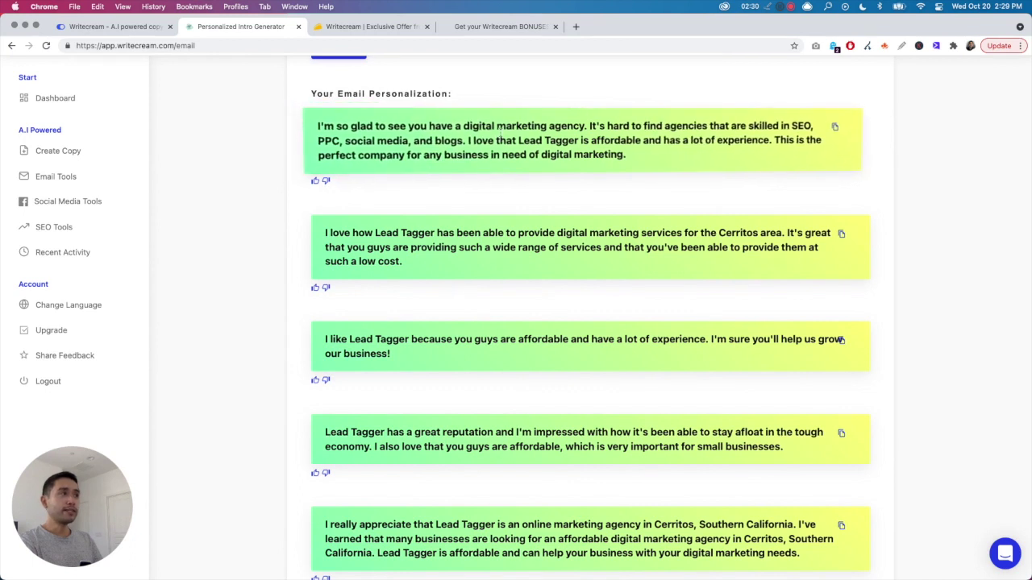
Highlight several of the generated intros, then return to the Email Tools dashboard
{"action": "left_click_drag", "start_coordinate": [309, 127], "coordinate": [632, 158]}
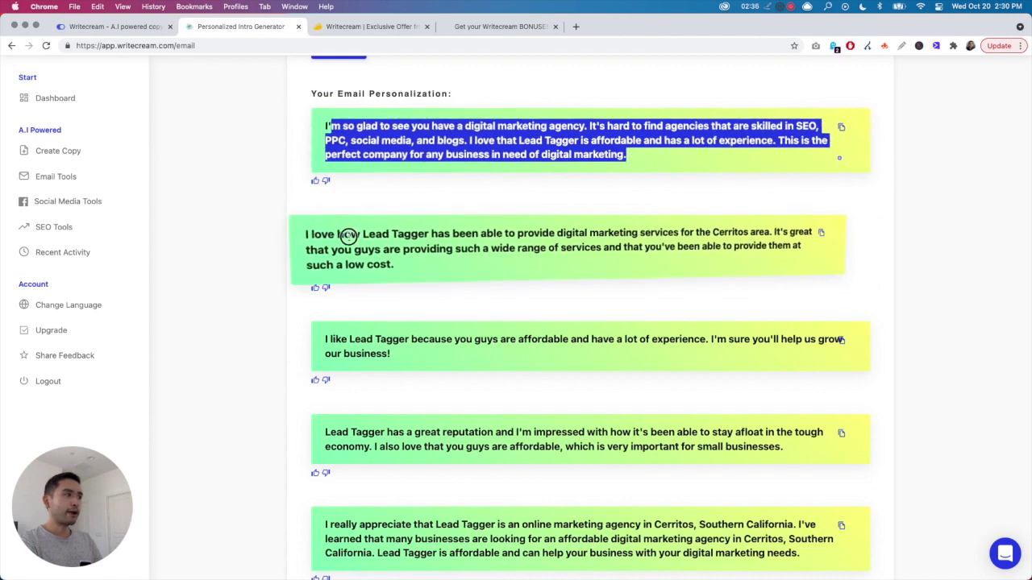
{"action": "left_click_drag", "start_coordinate": [313, 233], "coordinate": [454, 261]}
{"action": "scroll", "coordinate": [454, 260], "scroll_direction": "down", "scroll_amount": 1}
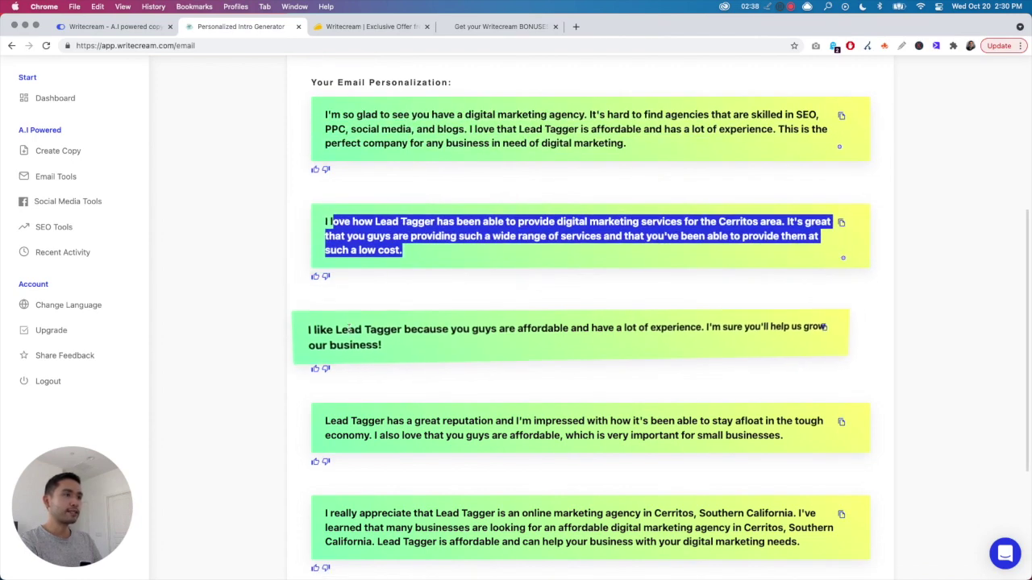
{"action": "left_click_drag", "start_coordinate": [337, 330], "coordinate": [403, 343]}
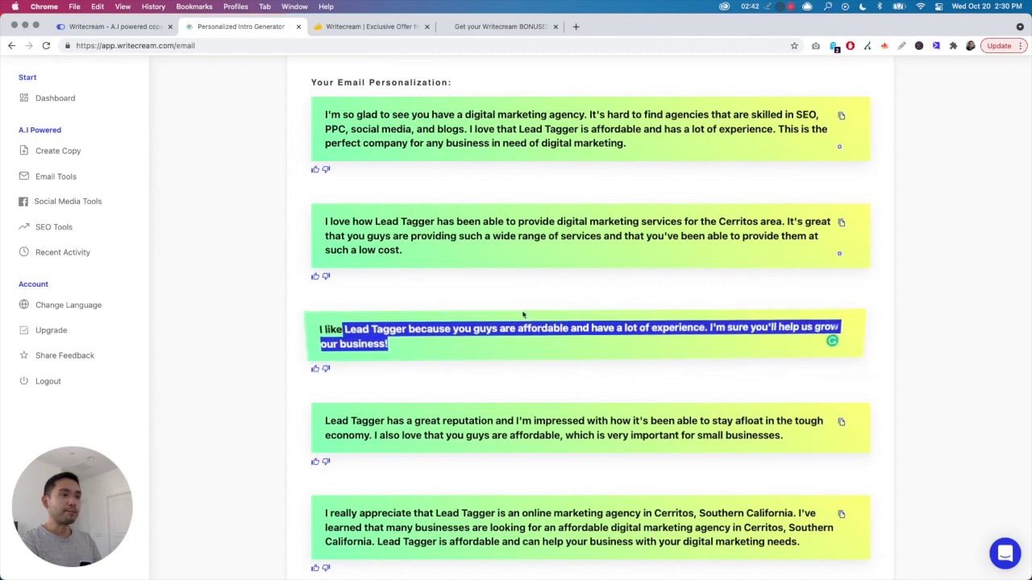
{"action": "scroll", "coordinate": [520, 312], "scroll_direction": "up", "scroll_amount": 6}
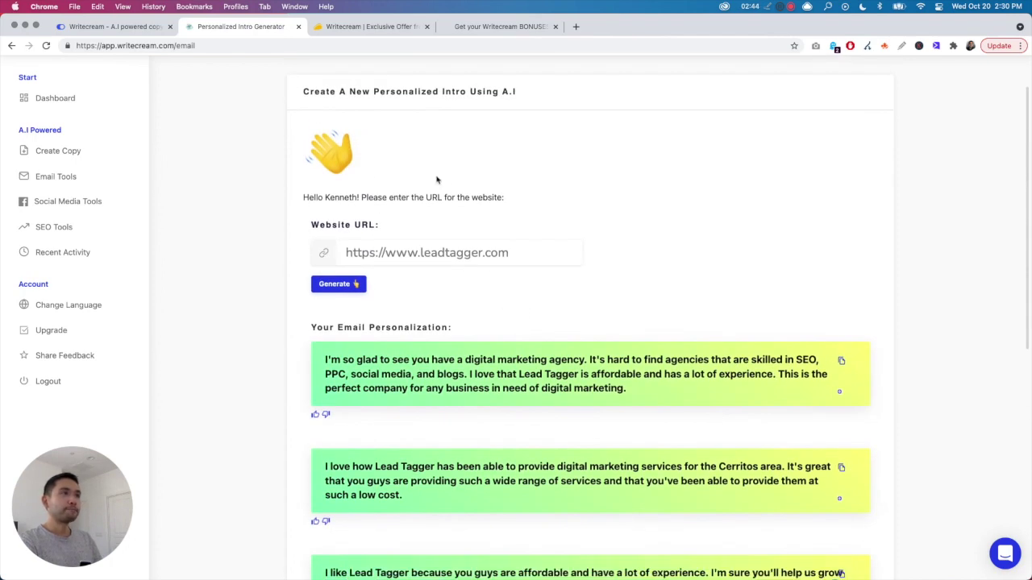
{"action": "left_click", "coordinate": [68, 176]}
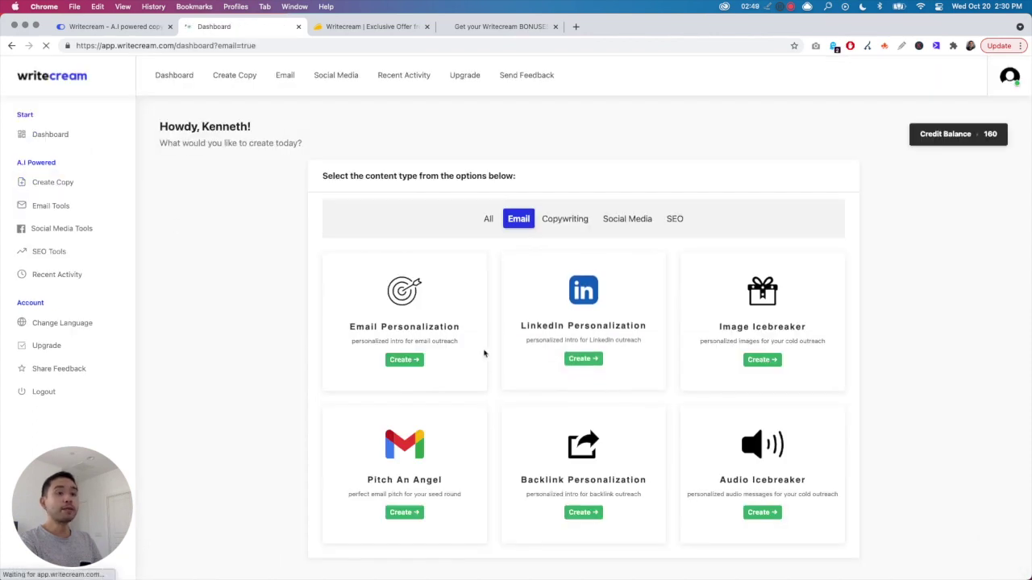
Preview LinkedIn Personalization, then reopen Email Personalization and go to Upload Email List
{"action": "left_click", "coordinate": [587, 359]}
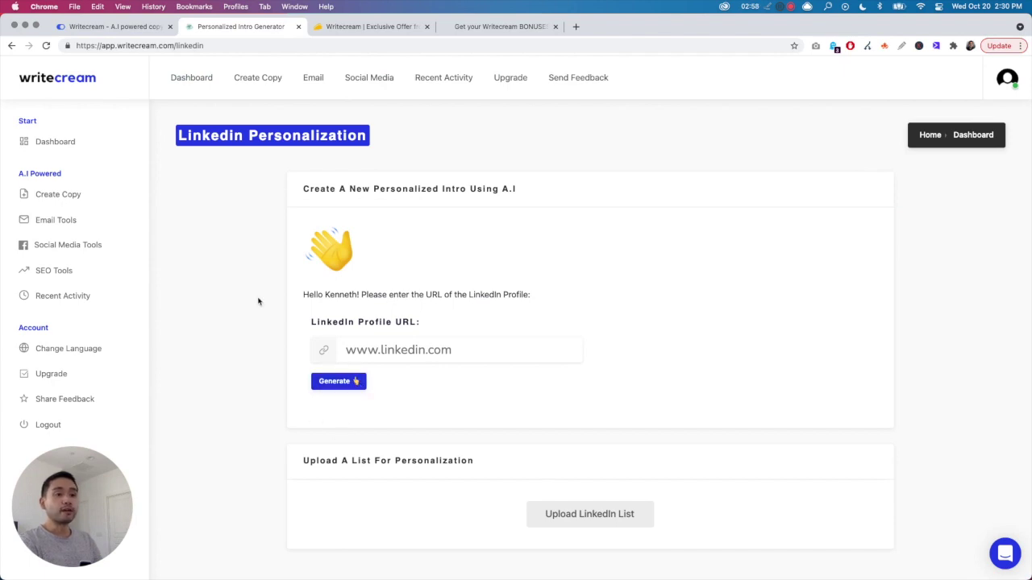
{"action": "scroll", "coordinate": [281, 278], "scroll_direction": "left", "scroll_amount": 5}
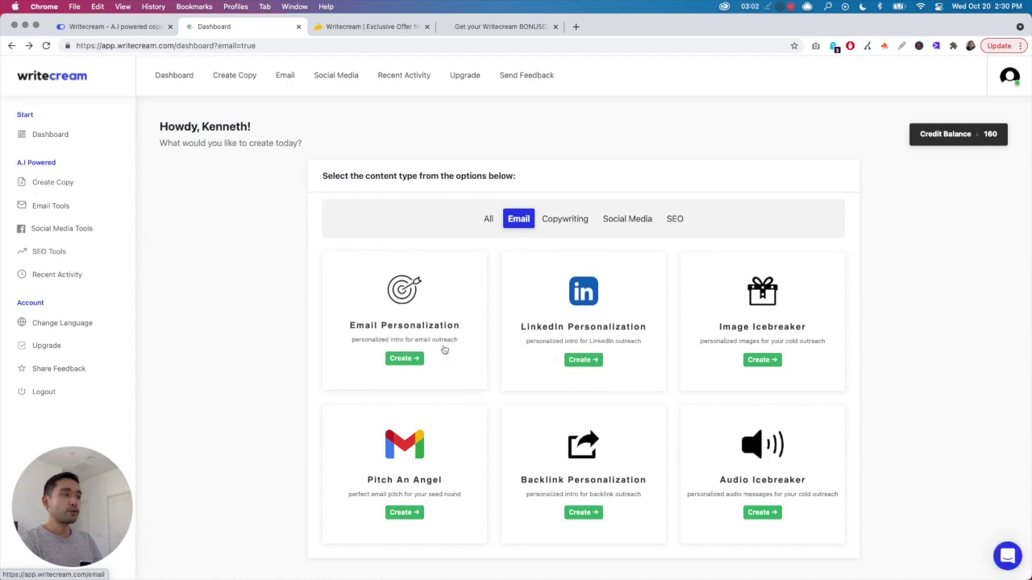
{"action": "left_click", "coordinate": [394, 359]}
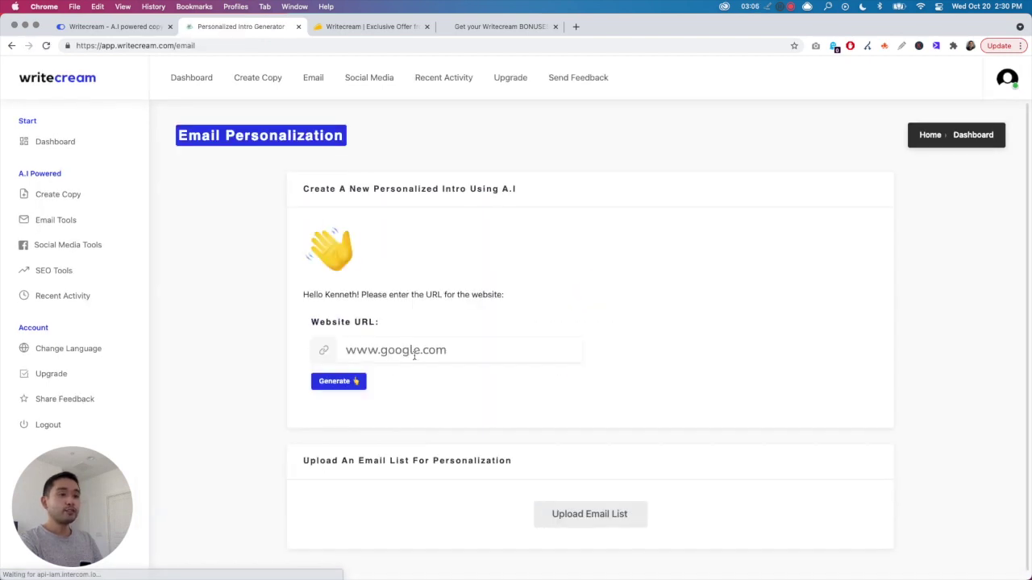
{"action": "scroll", "coordinate": [415, 355], "scroll_direction": "down", "scroll_amount": 2}
{"action": "scroll", "coordinate": [414, 355], "scroll_direction": "down", "scroll_amount": 1}
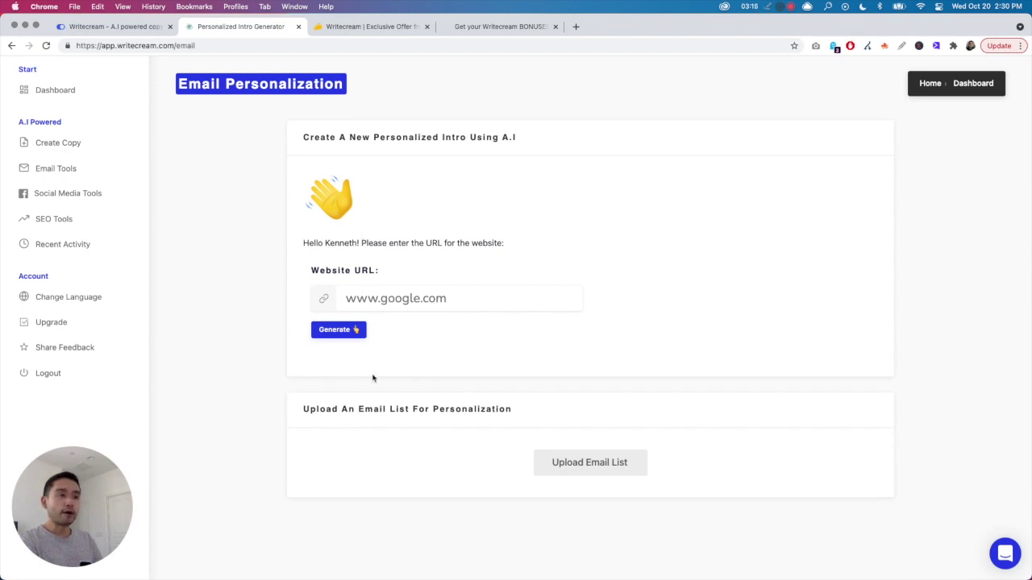
{"action": "left_click", "coordinate": [591, 465]}
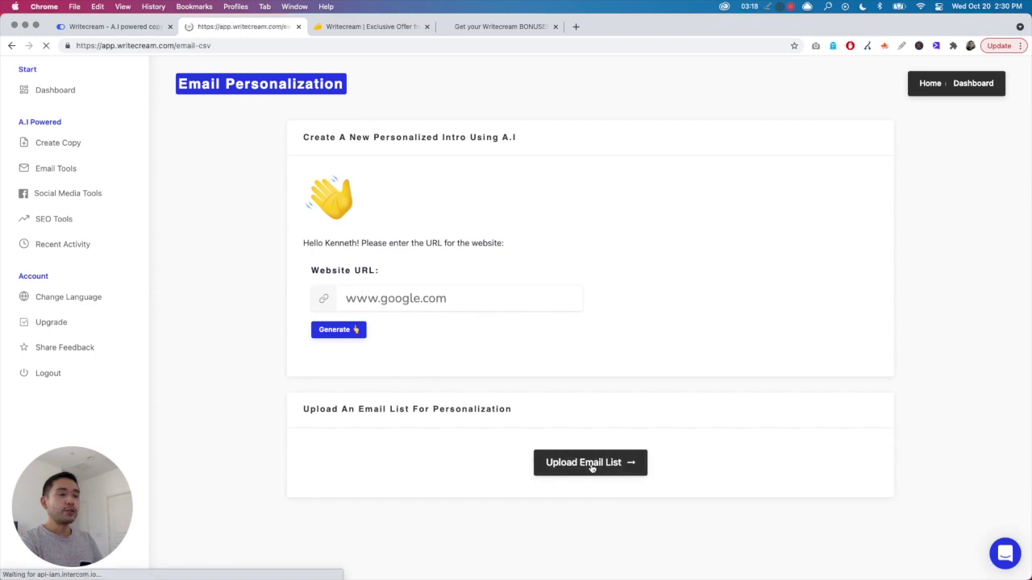
Look over the two processed email lists on the CSV page, then swipe back to Email Personalization
{"action": "scroll", "coordinate": [397, 338], "scroll_direction": "down", "scroll_amount": 1}
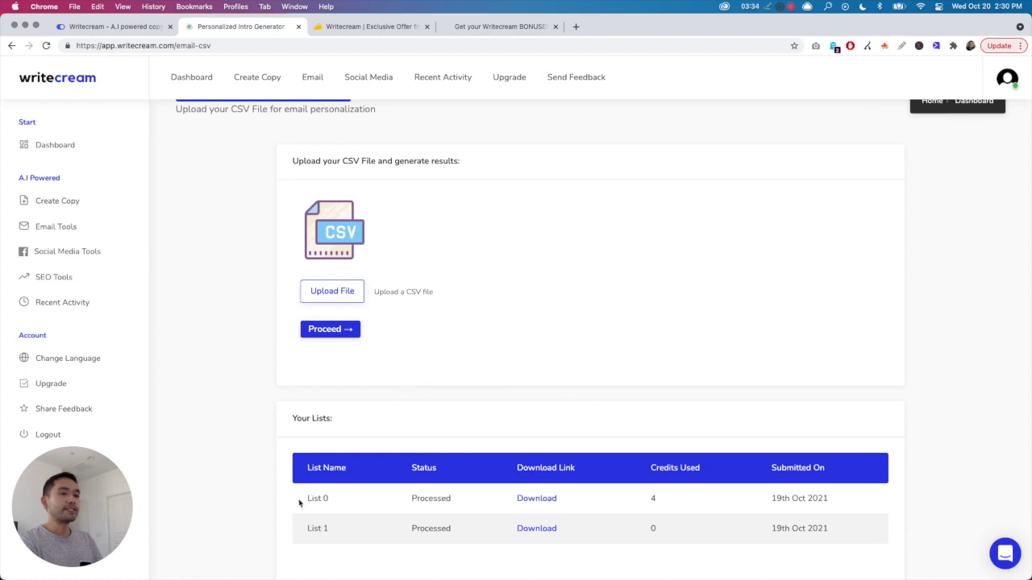
{"action": "left_click", "coordinate": [438, 374]}
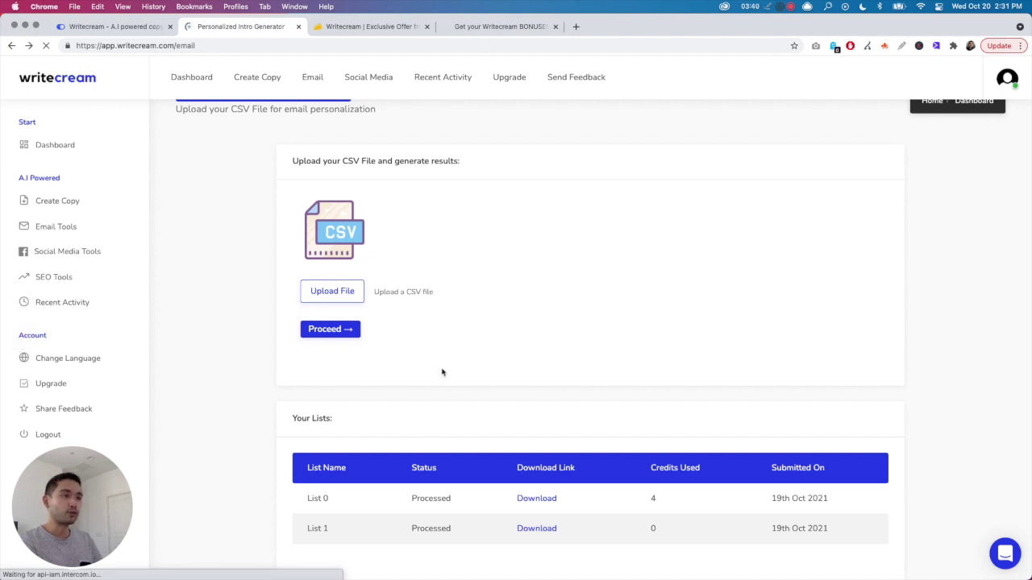
{"action": "scroll", "coordinate": [499, 354], "scroll_direction": "left", "scroll_amount": 5}
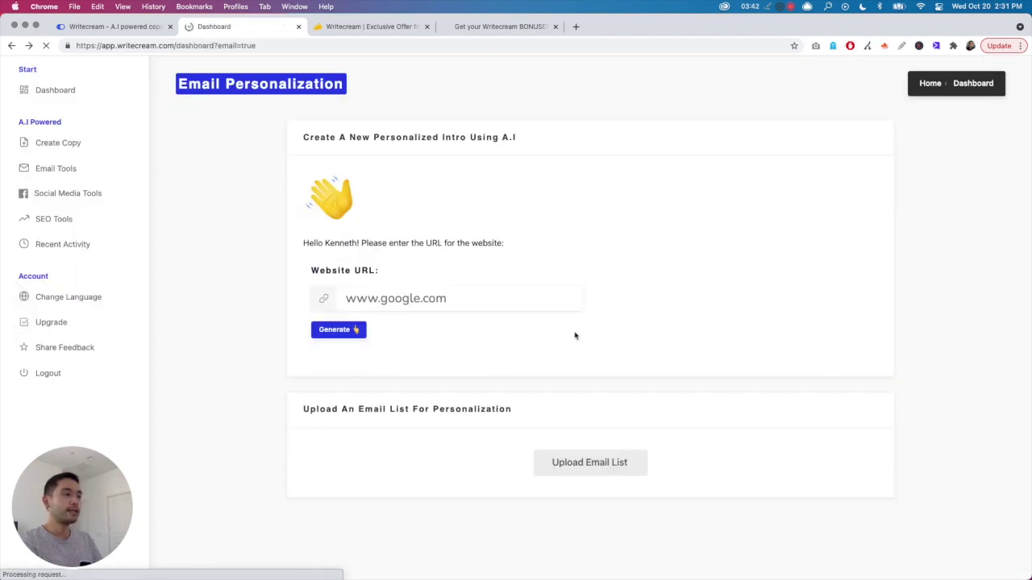
{"action": "left_click", "coordinate": [772, 354]}
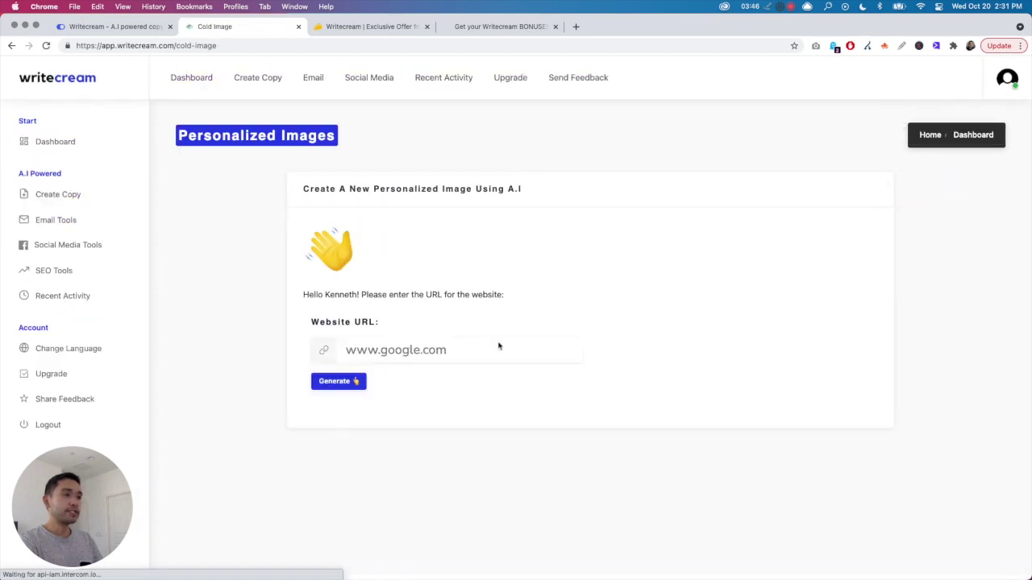
{"action": "left_click", "coordinate": [411, 348]}
{"action": "type", "text": "h"}
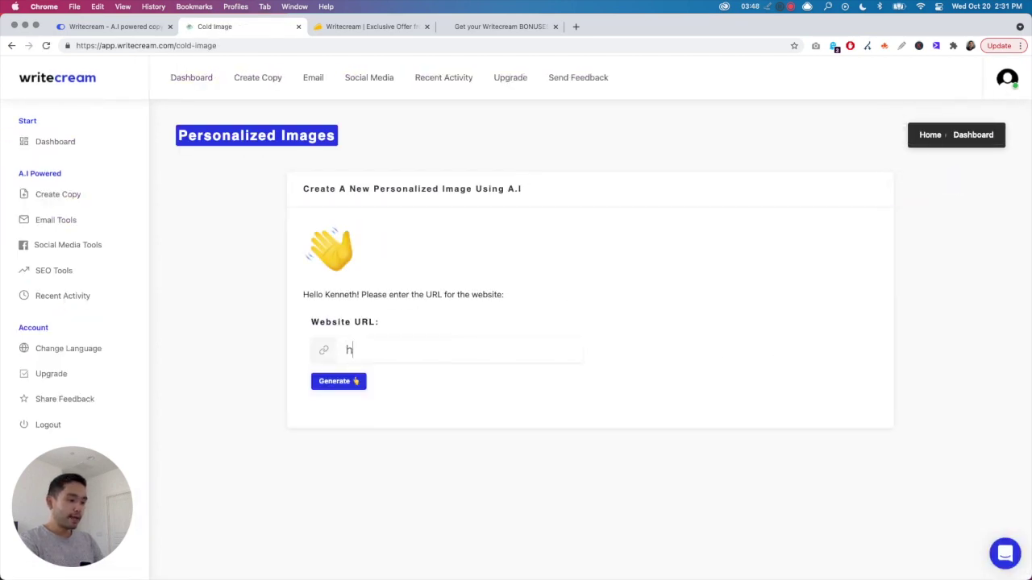
{"action": "type", "text": "ttps://ww"}
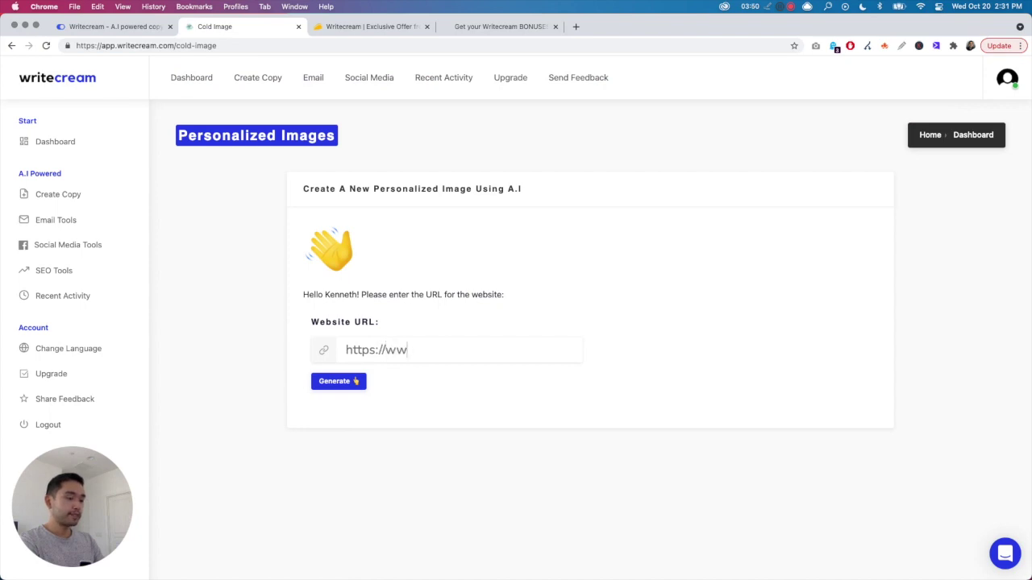
{"action": "type", "text": "w.leadtagger.com"}
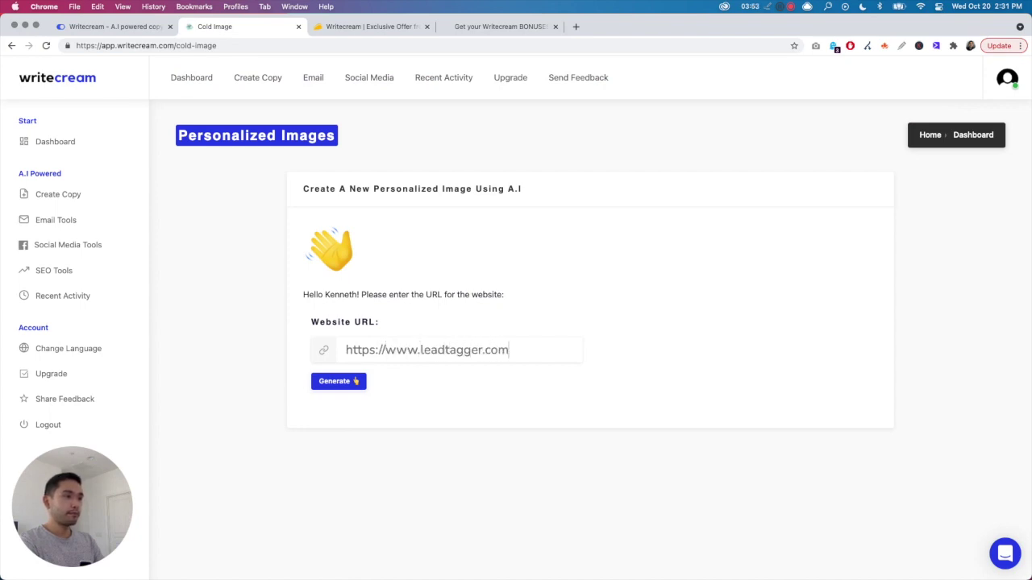
{"action": "key", "text": "Return"}
Scroll through the generated leadtagger.com images, then swipe back to the dashboard
{"action": "scroll", "coordinate": [409, 352], "scroll_direction": "down", "scroll_amount": 1}
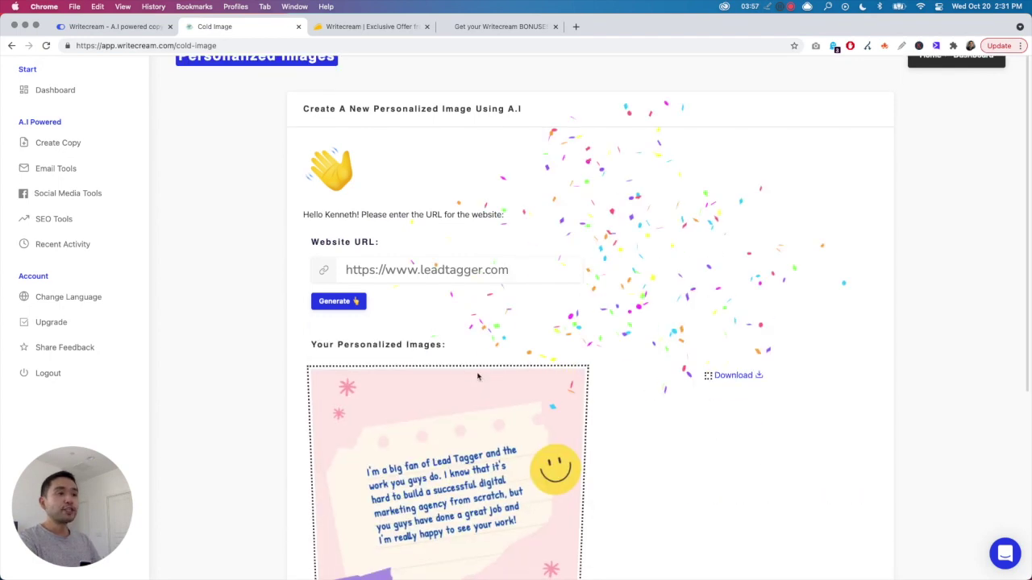
{"action": "scroll", "coordinate": [511, 368], "scroll_direction": "down", "scroll_amount": 3}
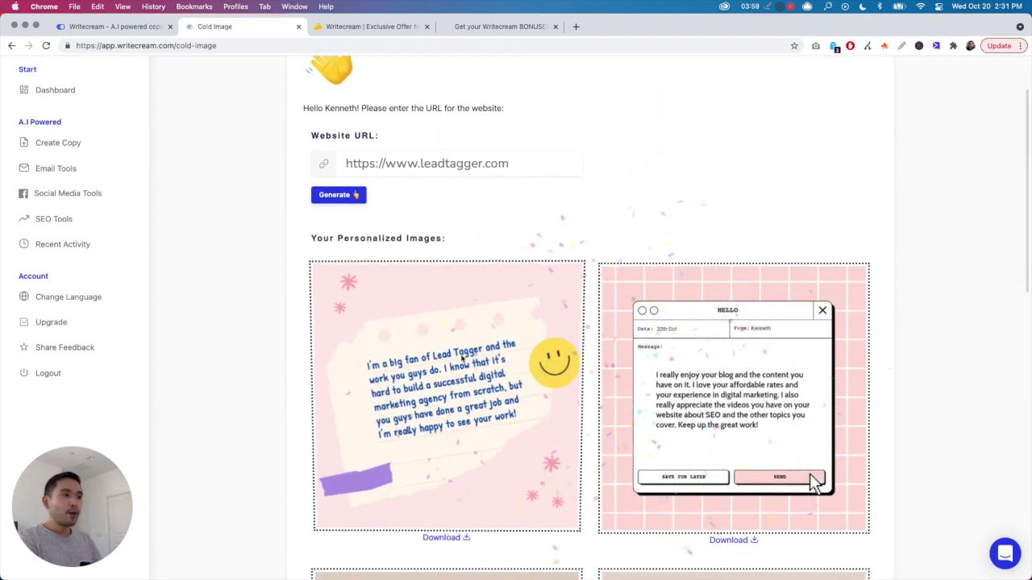
{"action": "scroll", "coordinate": [806, 377], "scroll_direction": "down", "scroll_amount": 4}
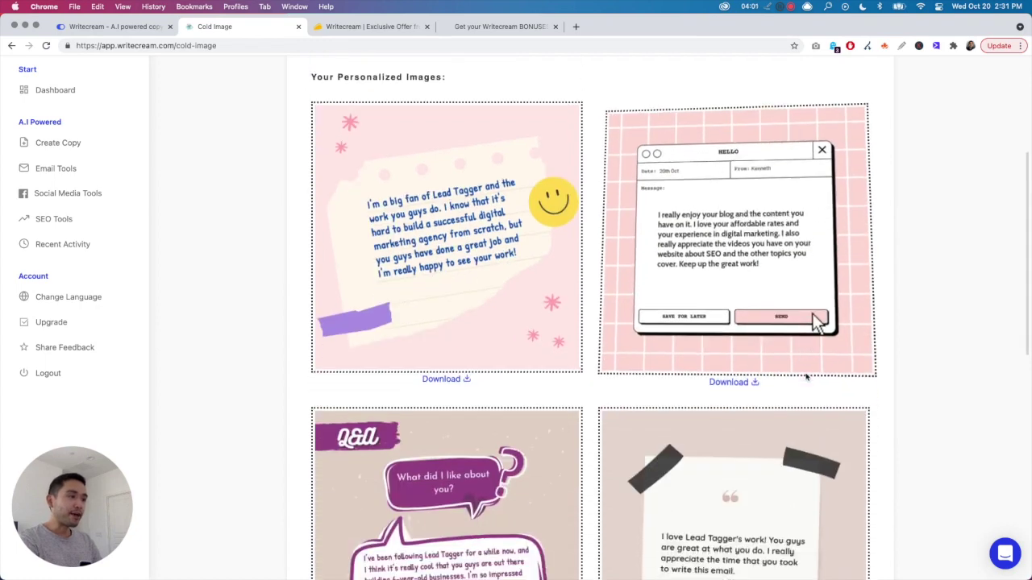
{"action": "scroll", "coordinate": [806, 377], "scroll_direction": "down", "scroll_amount": 10}
{"action": "scroll", "coordinate": [766, 379], "scroll_direction": "up", "scroll_amount": 1}
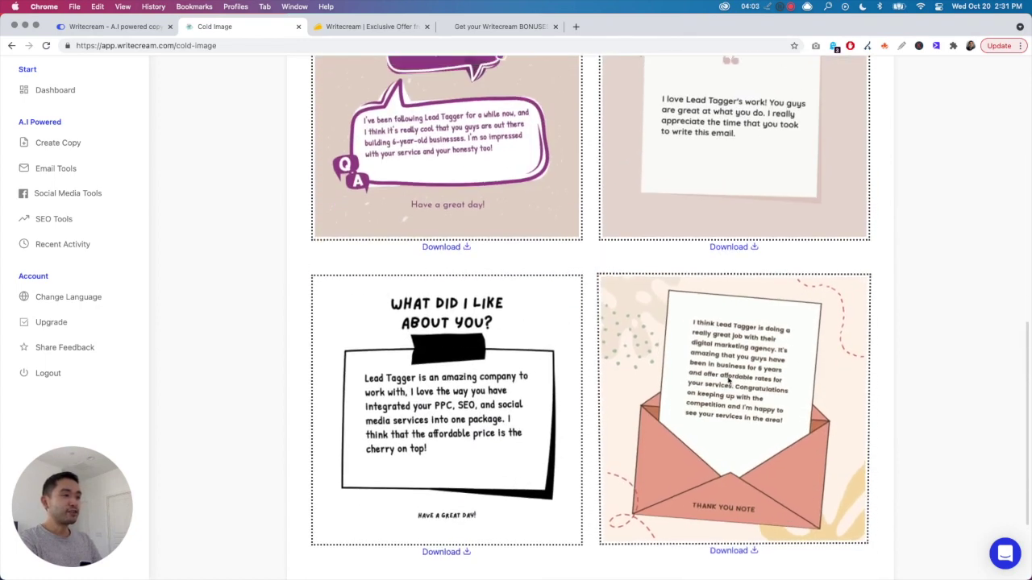
{"action": "scroll", "coordinate": [728, 381], "scroll_direction": "up", "scroll_amount": 6}
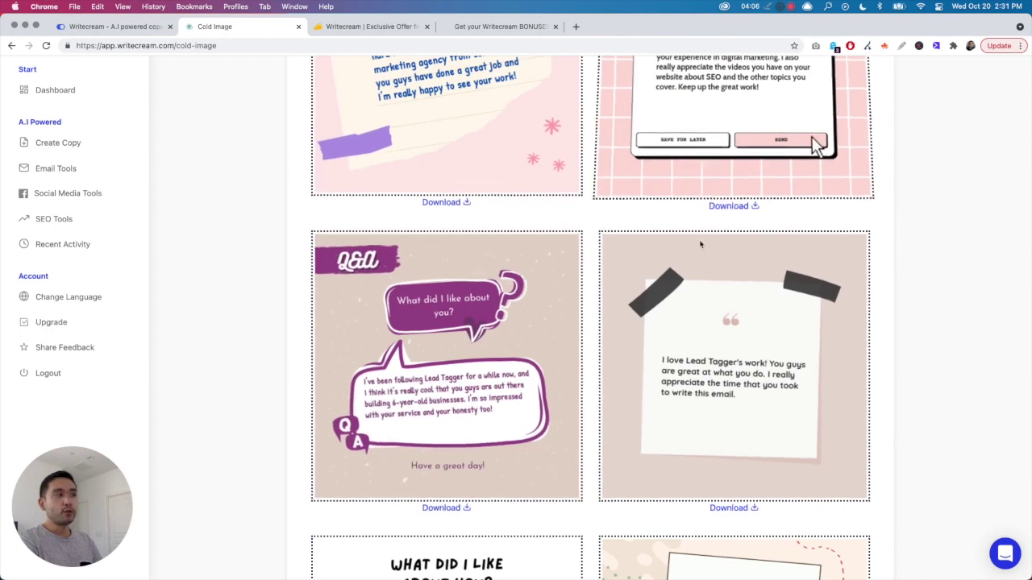
{"action": "scroll", "coordinate": [700, 244], "scroll_direction": "down", "scroll_amount": 8}
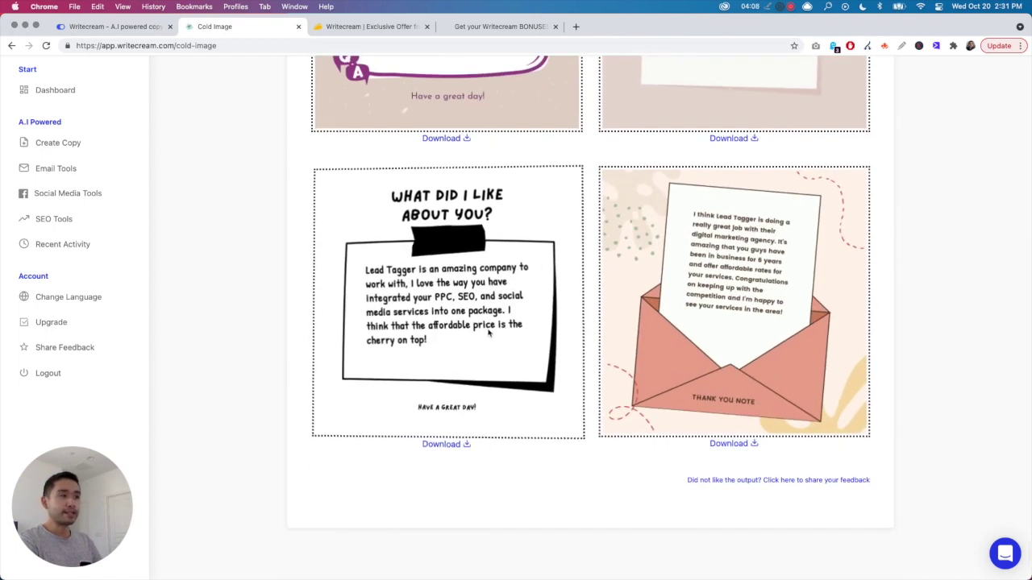
{"action": "scroll", "coordinate": [735, 333], "scroll_direction": "up", "scroll_amount": 3}
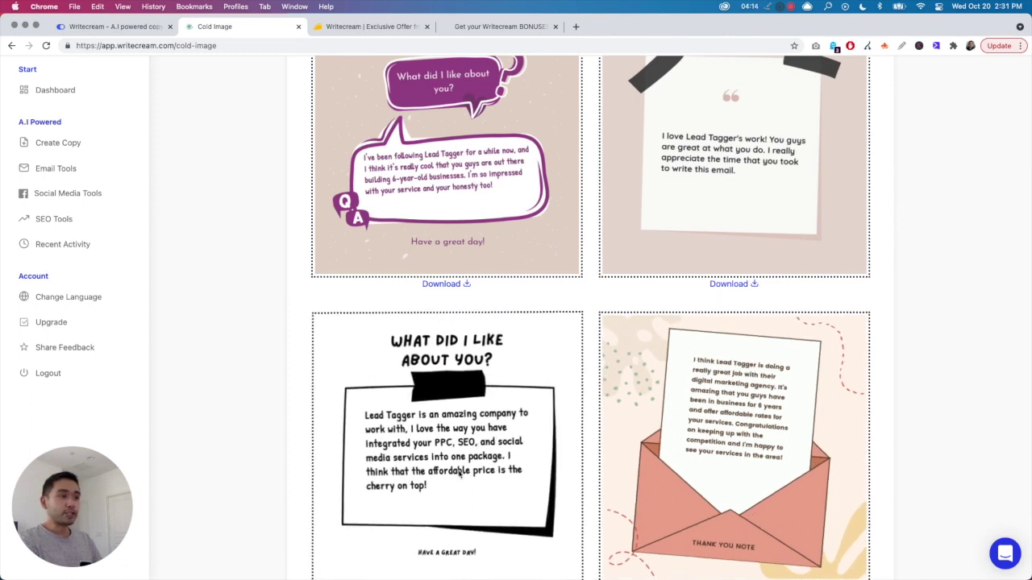
{"action": "scroll", "coordinate": [465, 475], "scroll_direction": "up", "scroll_amount": 5}
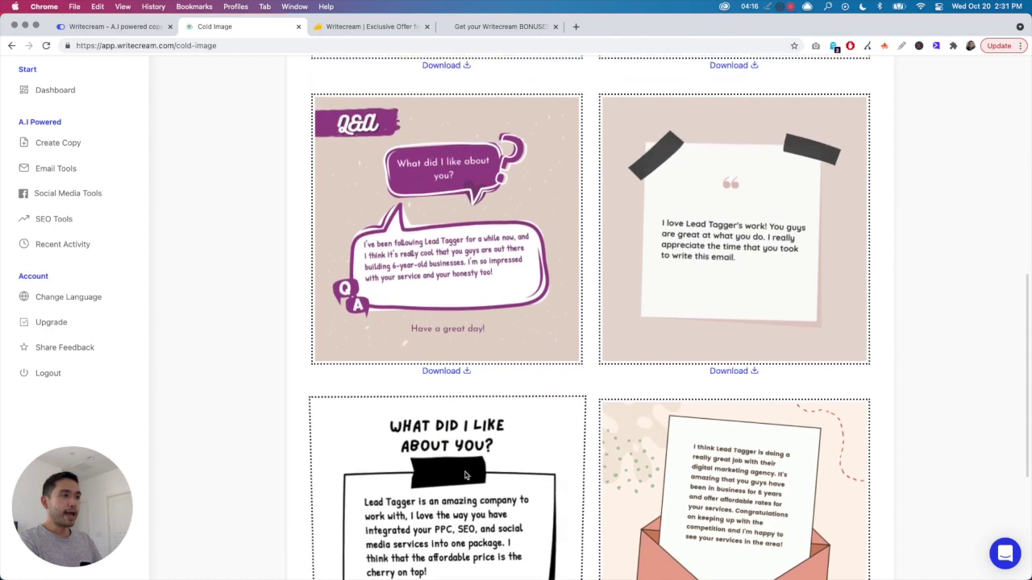
{"action": "scroll", "coordinate": [631, 230], "scroll_direction": "up", "scroll_amount": 2}
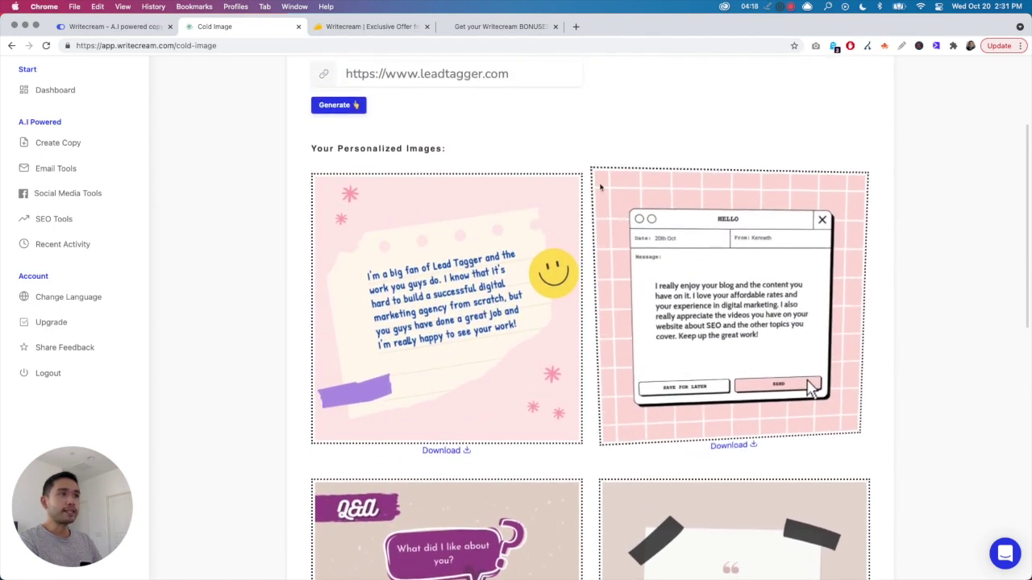
{"action": "scroll", "coordinate": [553, 159], "scroll_direction": "left", "scroll_amount": 5}
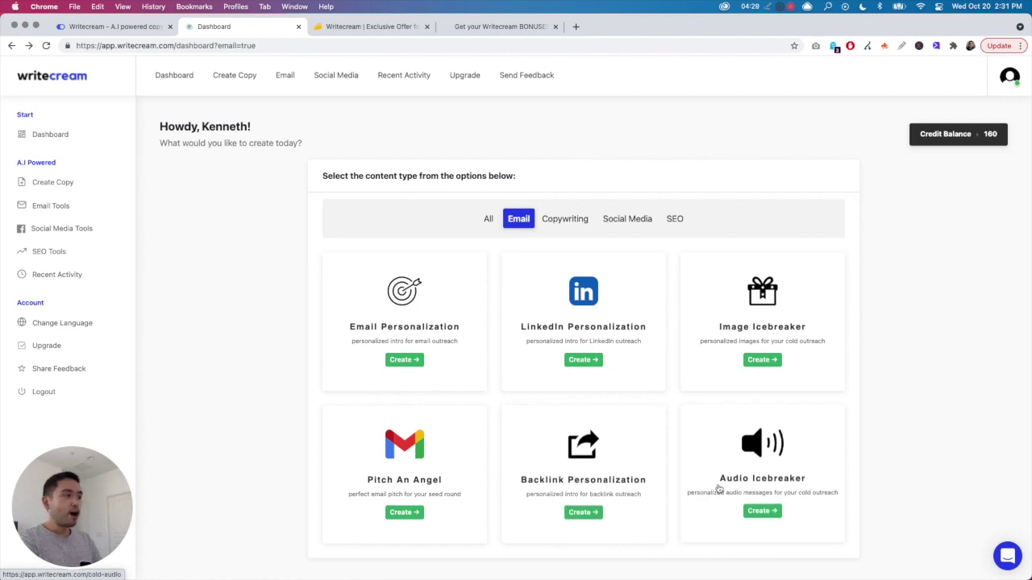
Open Audio Icebreaker and inspect the language and voice lists, keeping English, US and Matthew, Male
{"action": "left_click", "coordinate": [731, 478]}
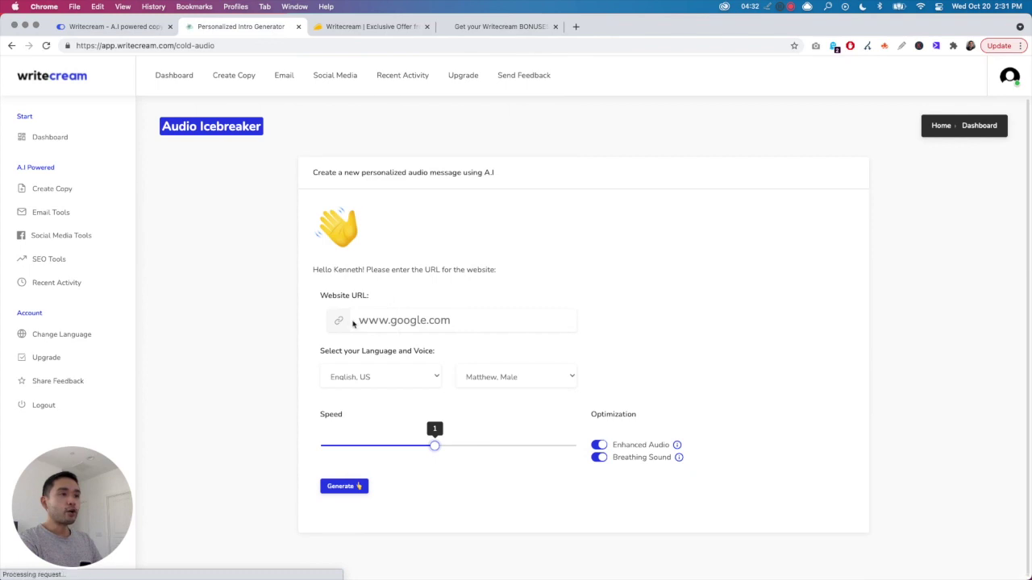
{"action": "left_click", "coordinate": [367, 375]}
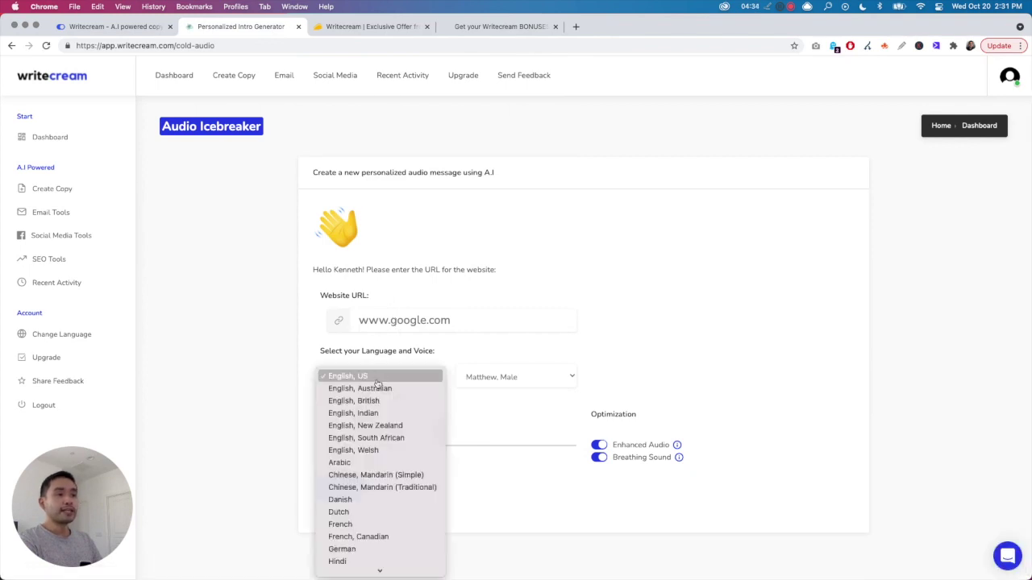
{"action": "scroll", "coordinate": [368, 544], "scroll_direction": "down", "scroll_amount": 2}
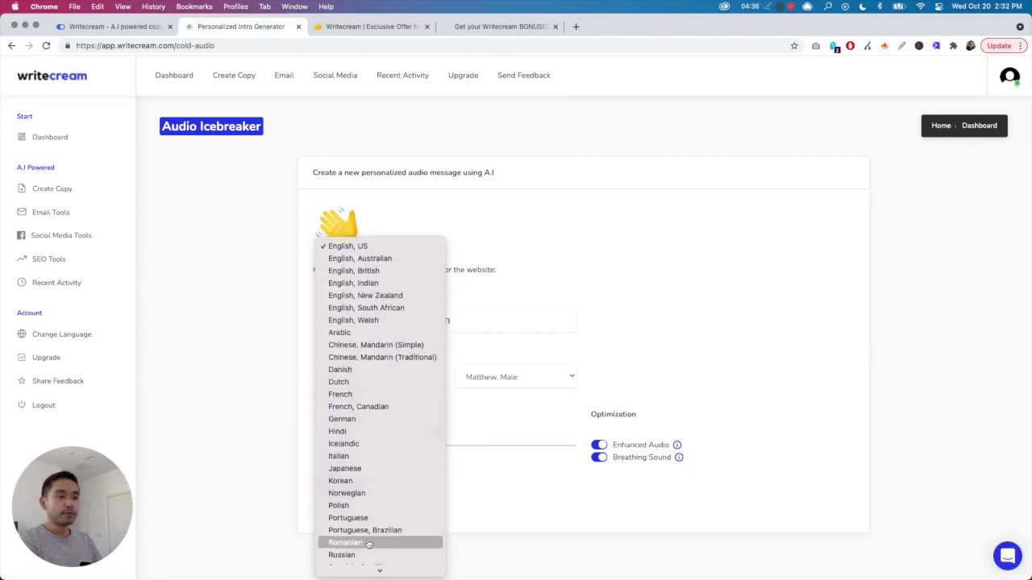
{"action": "left_click", "coordinate": [517, 362]}
{"action": "left_click", "coordinate": [510, 376]}
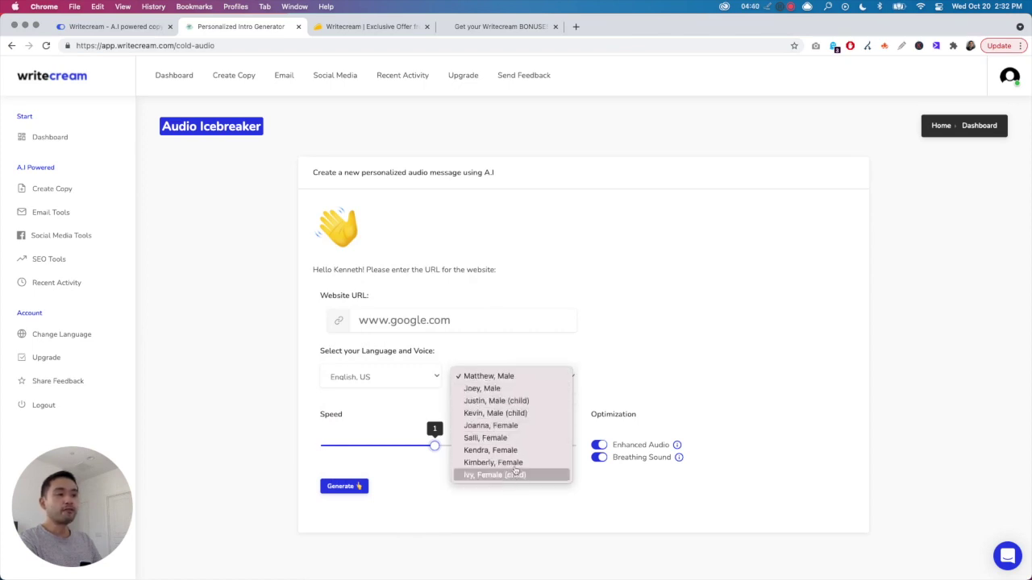
{"action": "left_click", "coordinate": [635, 313]}
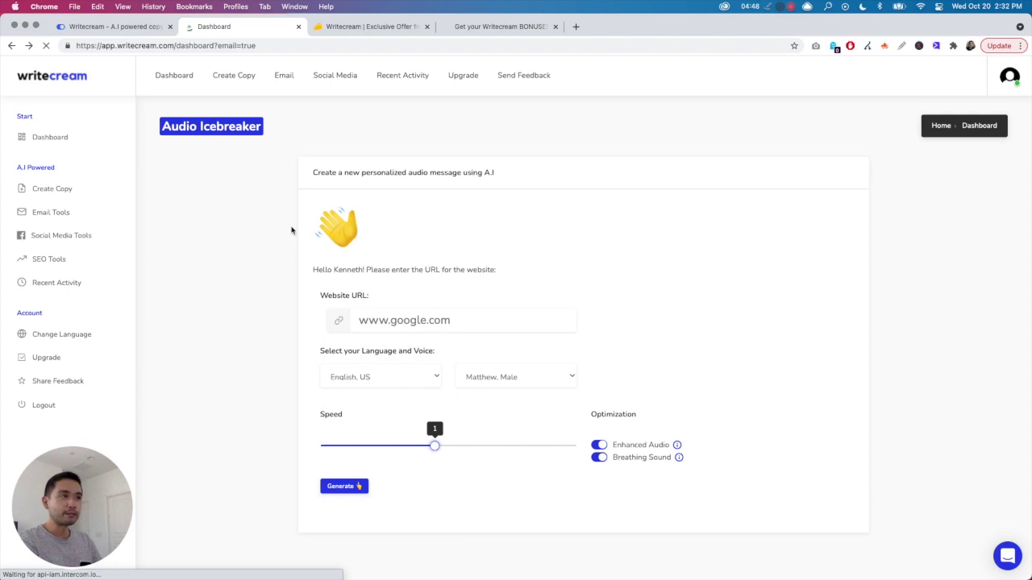
Filter the dashboard to Copywriting and open the Website Headlines/Copy form for 'chicago dentist'
{"action": "left_click", "coordinate": [556, 223]}
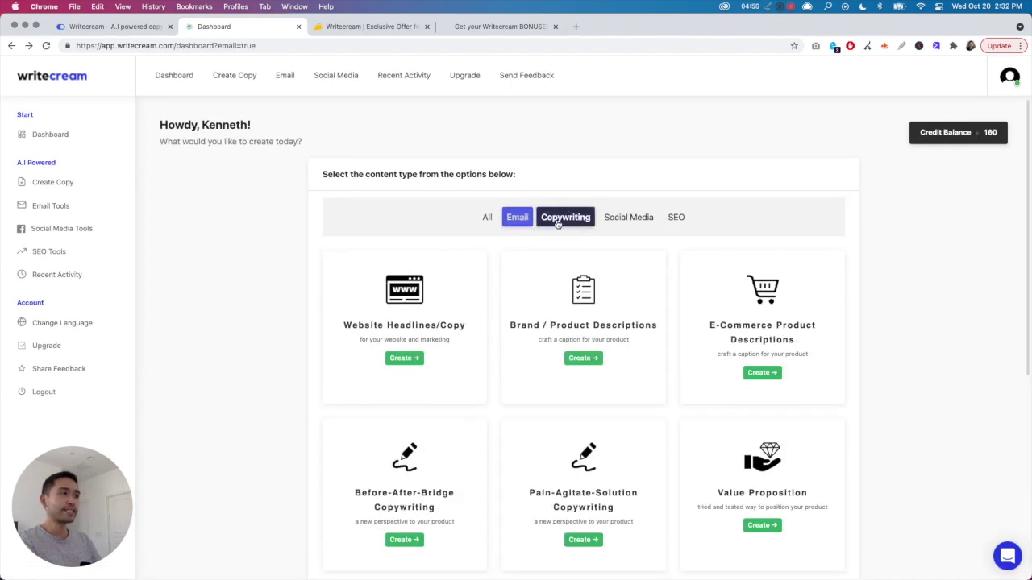
{"action": "scroll", "coordinate": [714, 294], "scroll_direction": "down", "scroll_amount": 5}
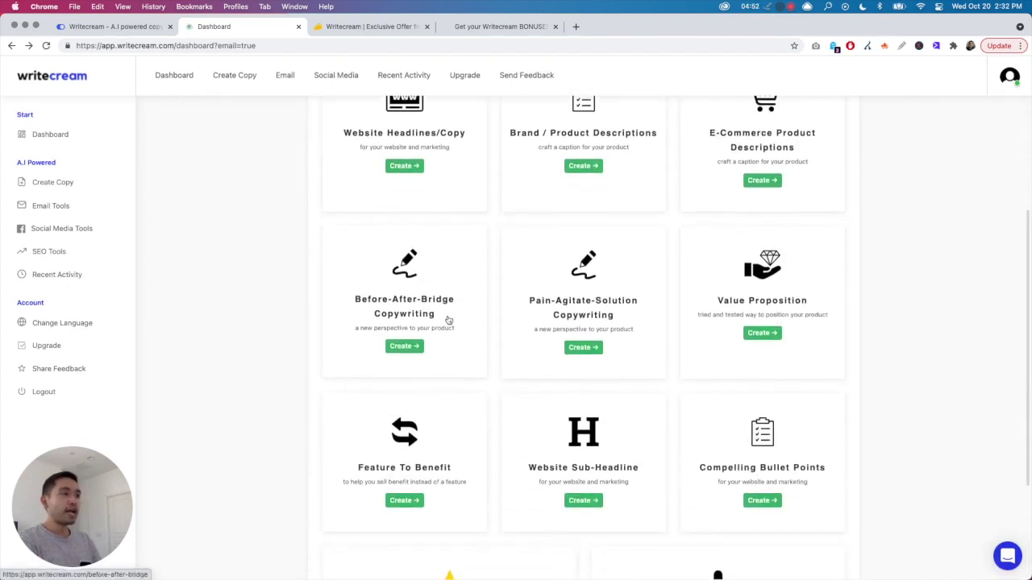
{"action": "scroll", "coordinate": [448, 320], "scroll_direction": "down", "scroll_amount": 4}
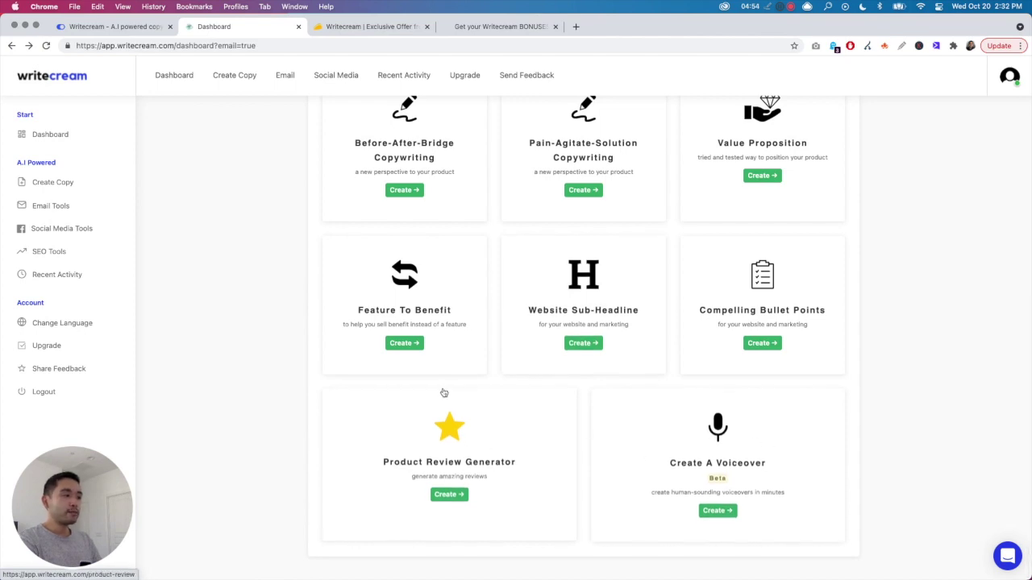
{"action": "scroll", "coordinate": [443, 392], "scroll_direction": "up", "scroll_amount": 5}
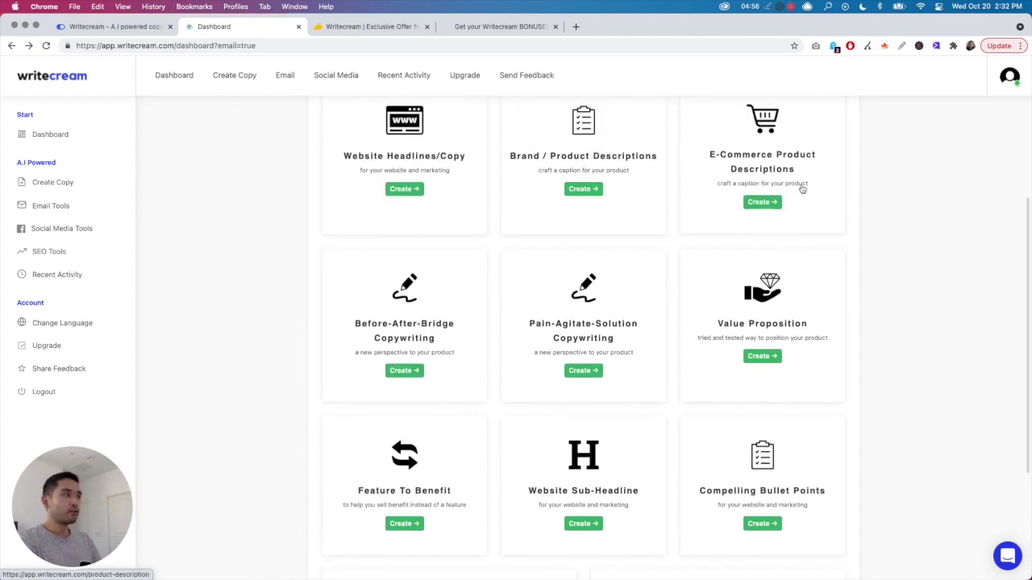
{"action": "scroll", "coordinate": [607, 434], "scroll_direction": "up", "scroll_amount": 1}
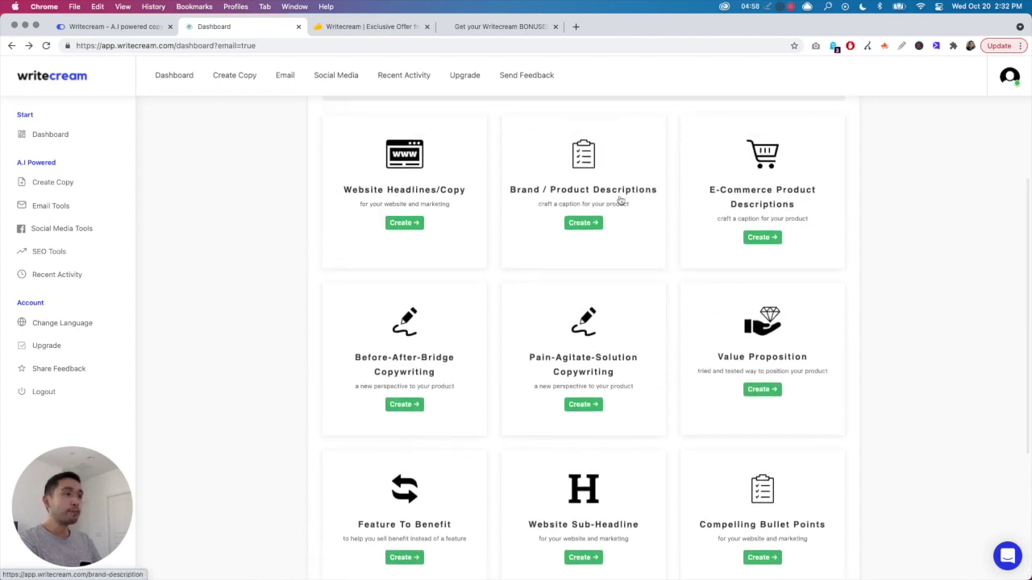
{"action": "left_click", "coordinate": [415, 193]}
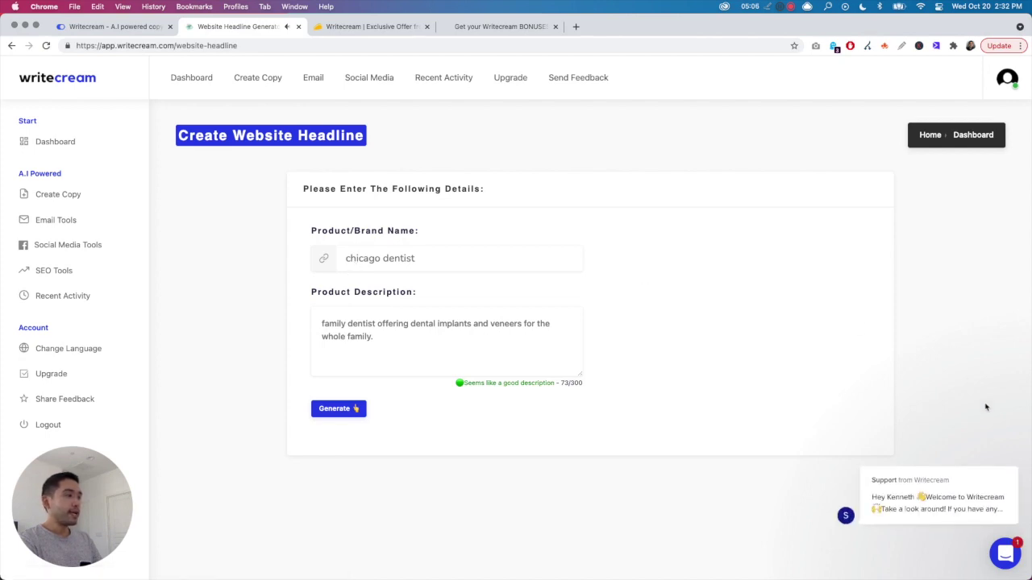
Dismiss the chat message and generate website headlines for the 'chicago dentist' family-dentist description
{"action": "left_click", "coordinate": [992, 447]}
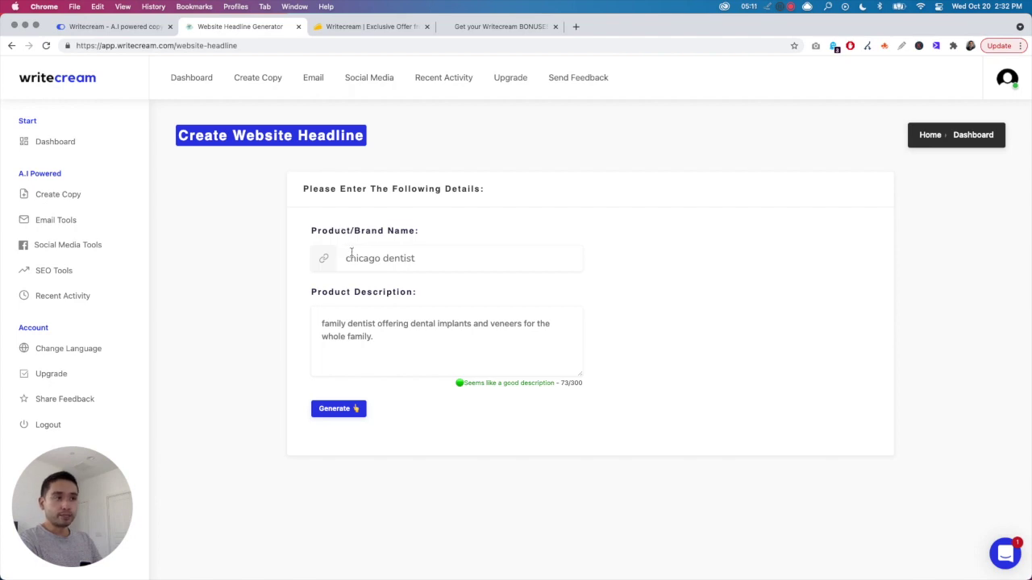
{"action": "left_click_drag", "start_coordinate": [320, 231], "coordinate": [408, 228]}
{"action": "left_click_drag", "start_coordinate": [321, 292], "coordinate": [425, 292]}
{"action": "left_click", "coordinate": [429, 293]}
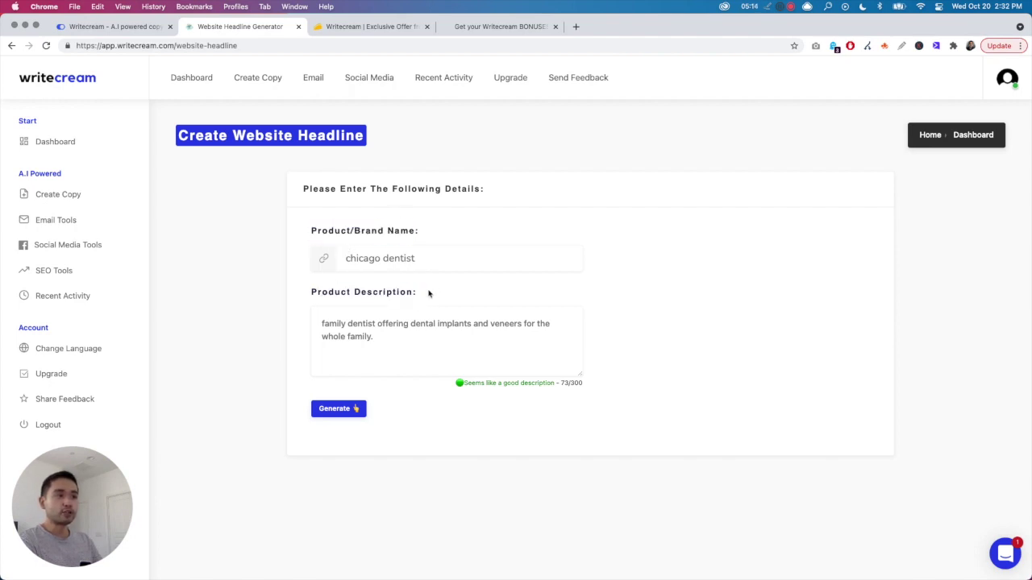
{"action": "left_click", "coordinate": [354, 408]}
Scroll through the eight generated headlines, then return to the copywriting tools dashboard
{"action": "scroll", "coordinate": [347, 403], "scroll_direction": "down", "scroll_amount": 10}
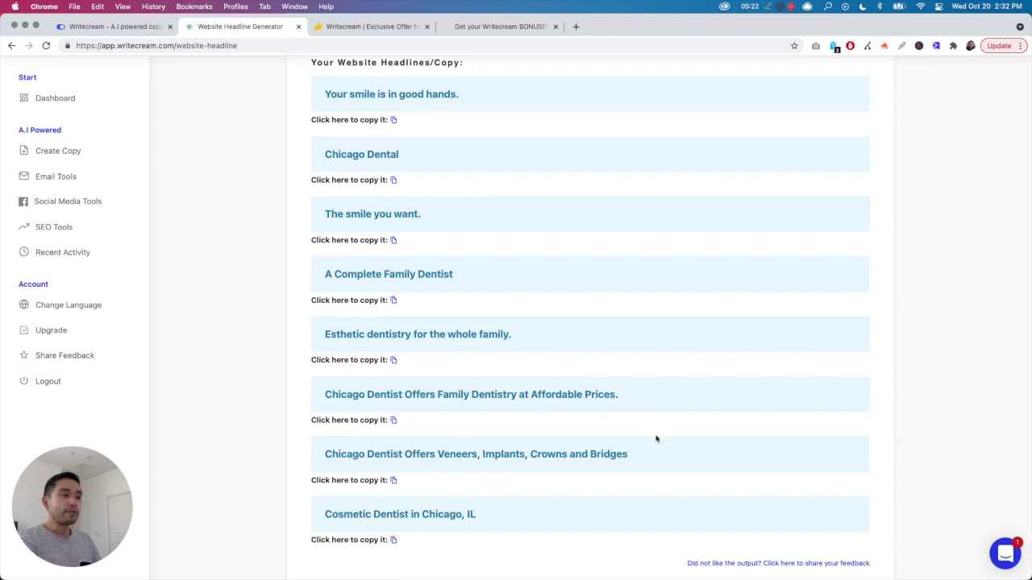
{"action": "scroll", "coordinate": [395, 511], "scroll_direction": "up", "scroll_amount": 1}
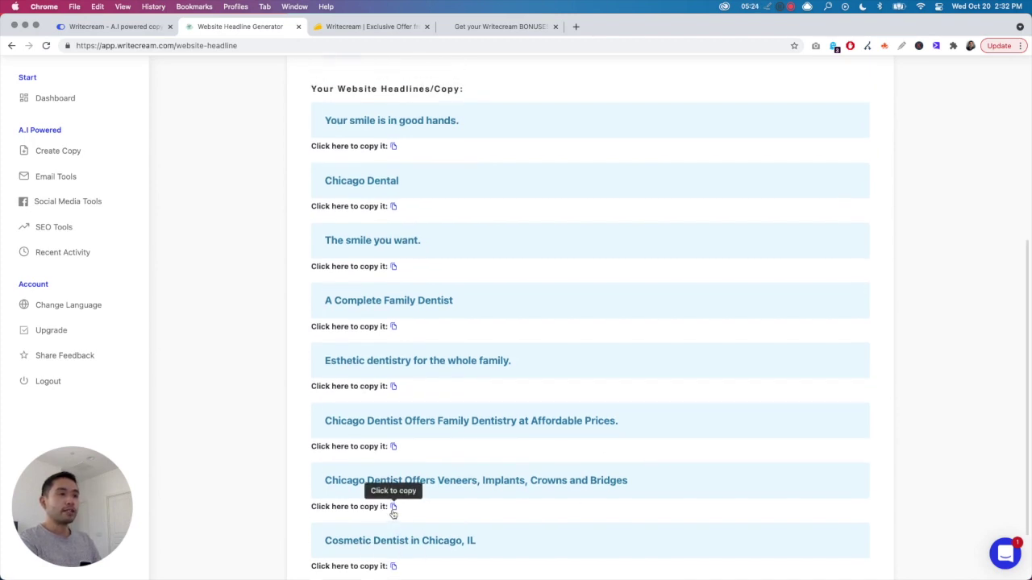
{"action": "scroll", "coordinate": [394, 513], "scroll_direction": "up", "scroll_amount": 1}
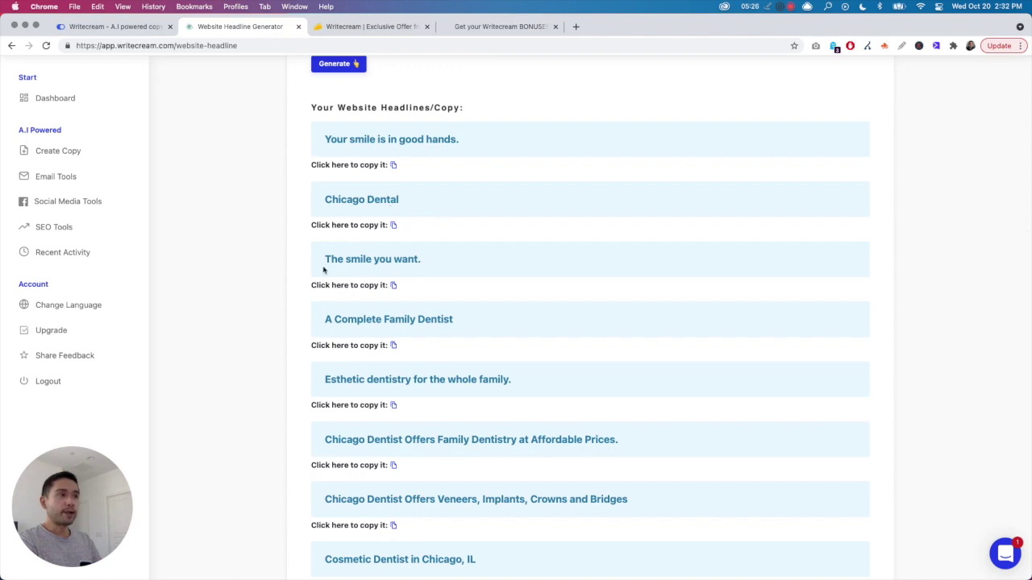
{"action": "left_click_drag", "start_coordinate": [324, 138], "coordinate": [460, 141]}
{"action": "scroll", "coordinate": [440, 260], "scroll_direction": "up", "scroll_amount": 1}
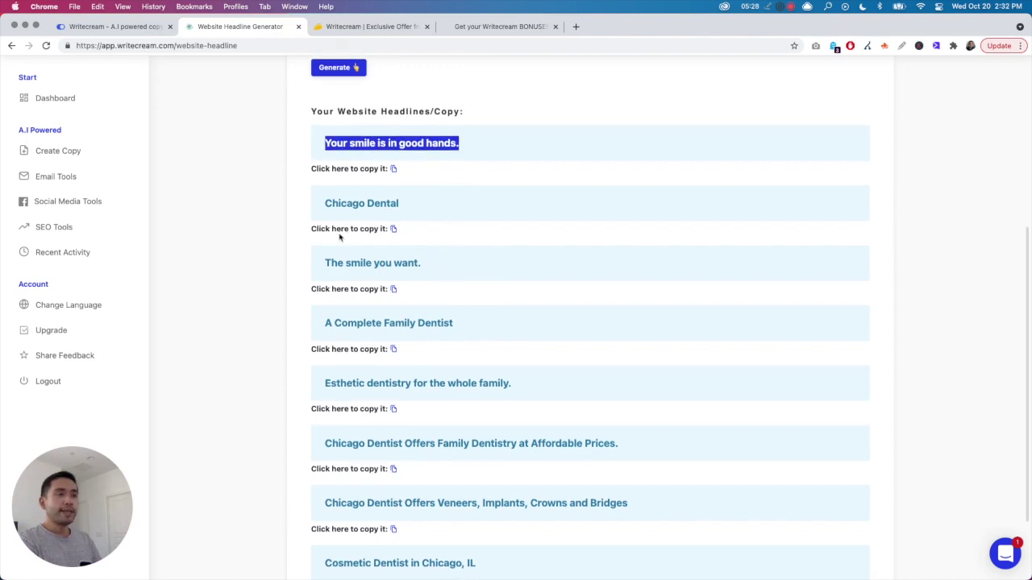
{"action": "left_click", "coordinate": [307, 233]}
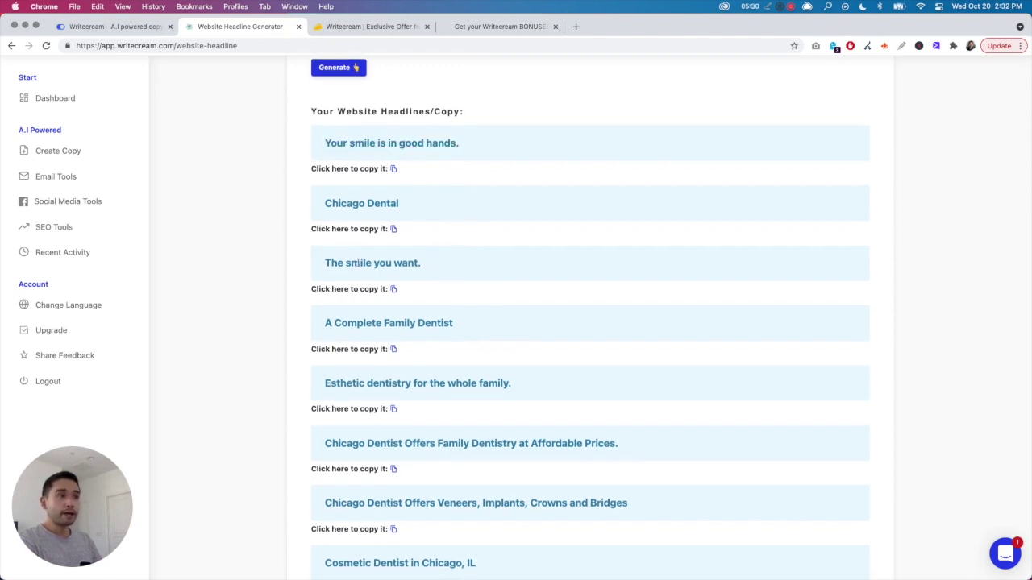
{"action": "scroll", "coordinate": [353, 272], "scroll_direction": "down", "scroll_amount": 1}
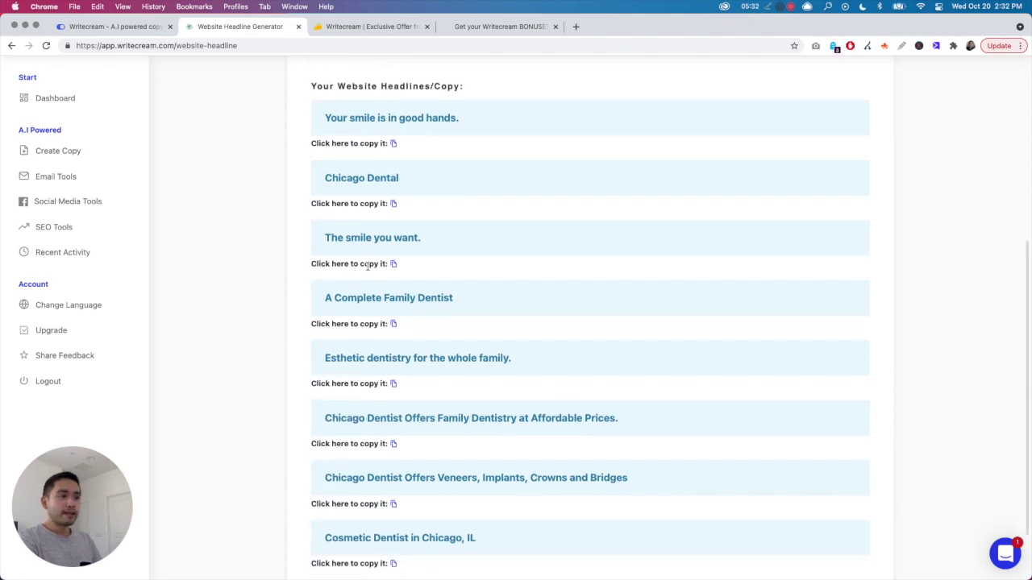
{"action": "scroll", "coordinate": [368, 265], "scroll_direction": "down", "scroll_amount": 3}
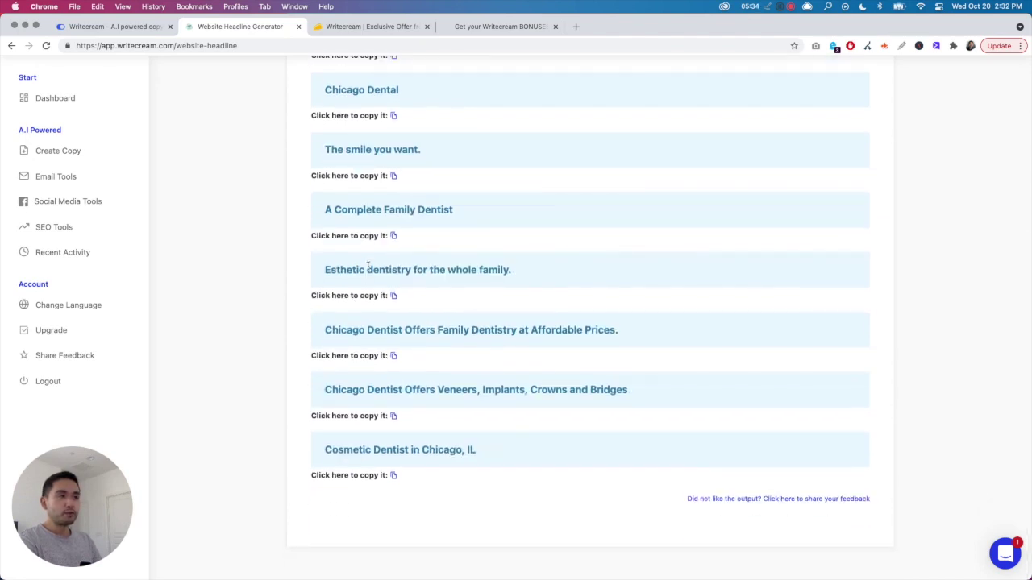
{"action": "scroll", "coordinate": [370, 264], "scroll_direction": "up", "scroll_amount": 10}
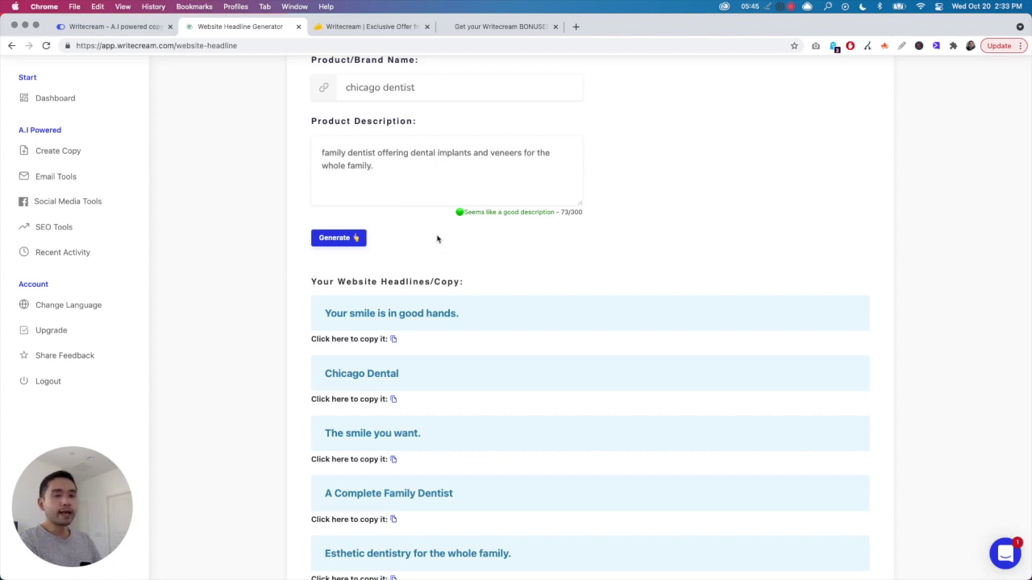
{"action": "scroll", "coordinate": [437, 239], "scroll_direction": "down", "scroll_amount": 5}
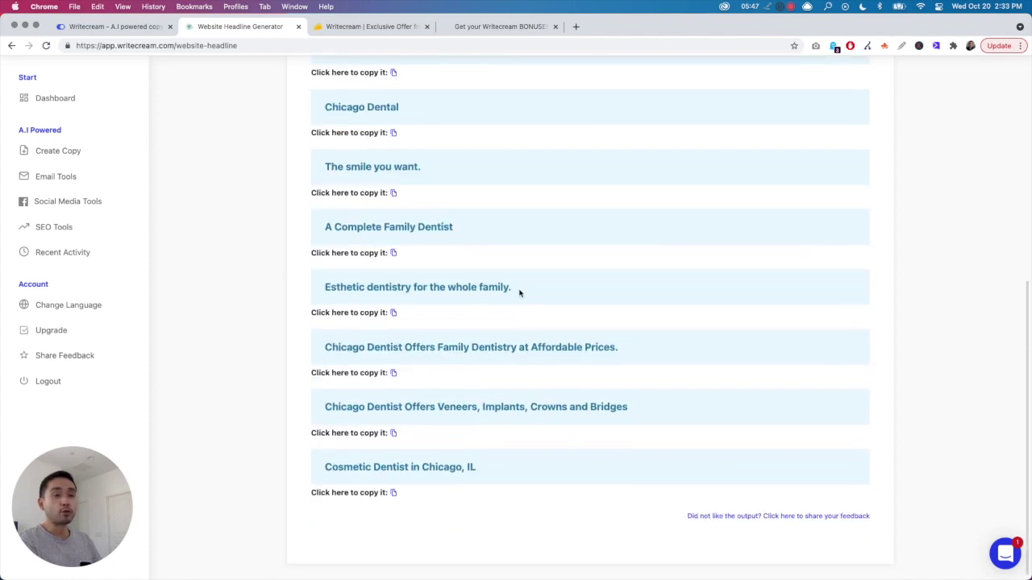
{"action": "scroll", "coordinate": [509, 292], "scroll_direction": "up", "scroll_amount": 6}
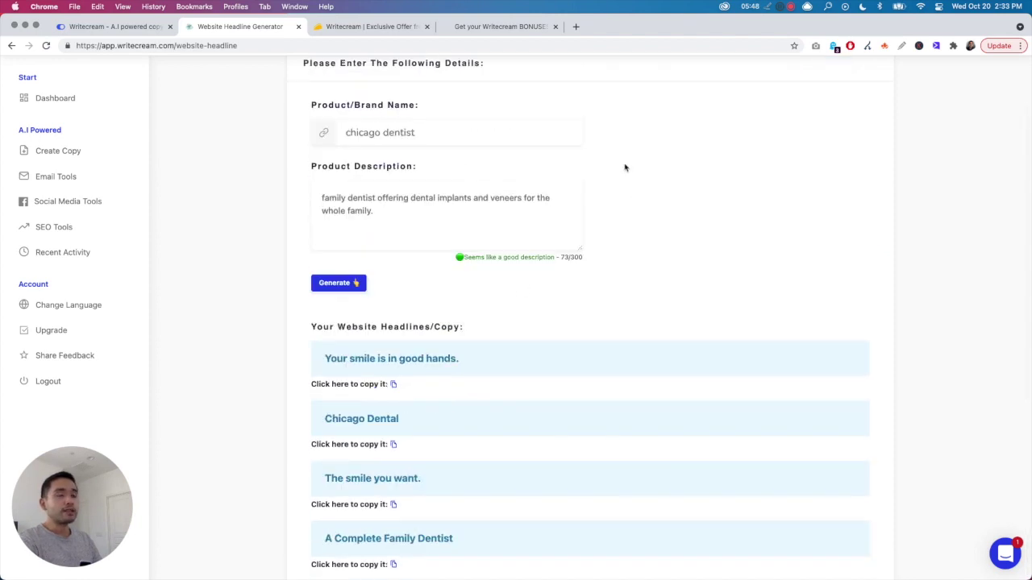
{"action": "scroll", "coordinate": [633, 170], "scroll_direction": "down", "scroll_amount": 4}
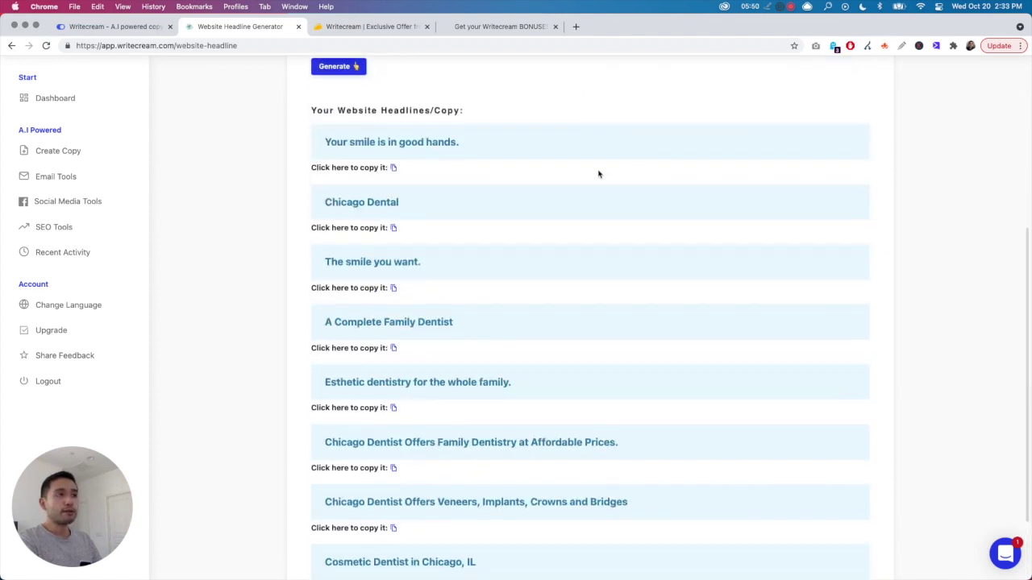
{"action": "scroll", "coordinate": [632, 173], "scroll_direction": "up", "scroll_amount": 4}
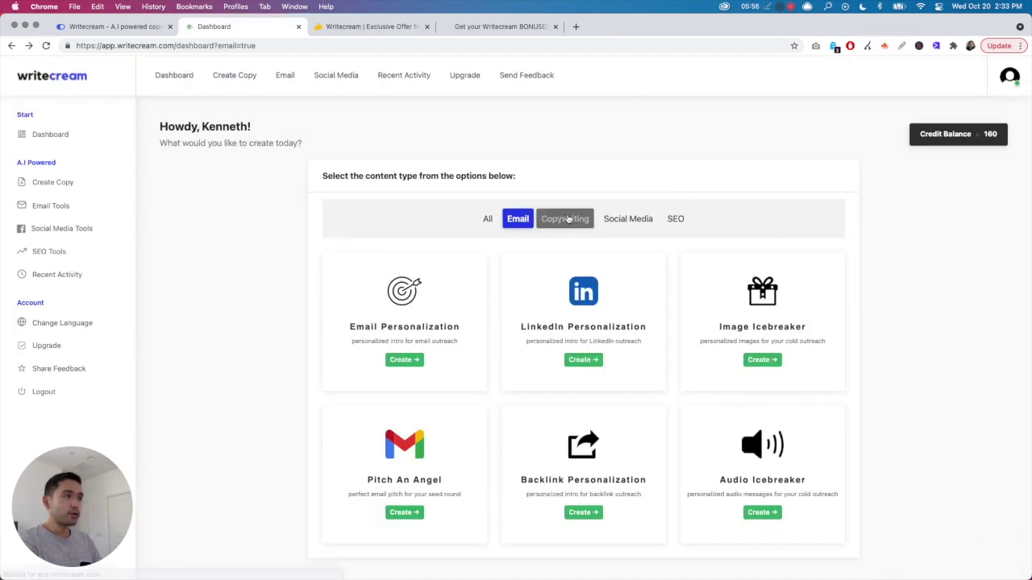
{"action": "left_click", "coordinate": [567, 220]}
Open Create A Voiceover and type the greeting 'hello how are you doing tody' as the script
{"action": "scroll", "coordinate": [567, 242], "scroll_direction": "down", "scroll_amount": 5}
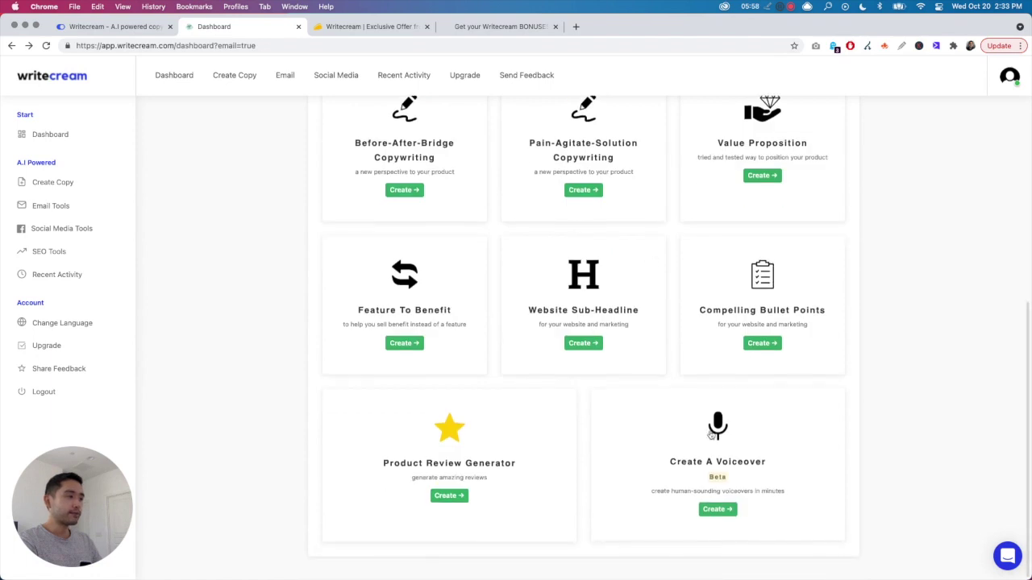
{"action": "left_click", "coordinate": [711, 434]}
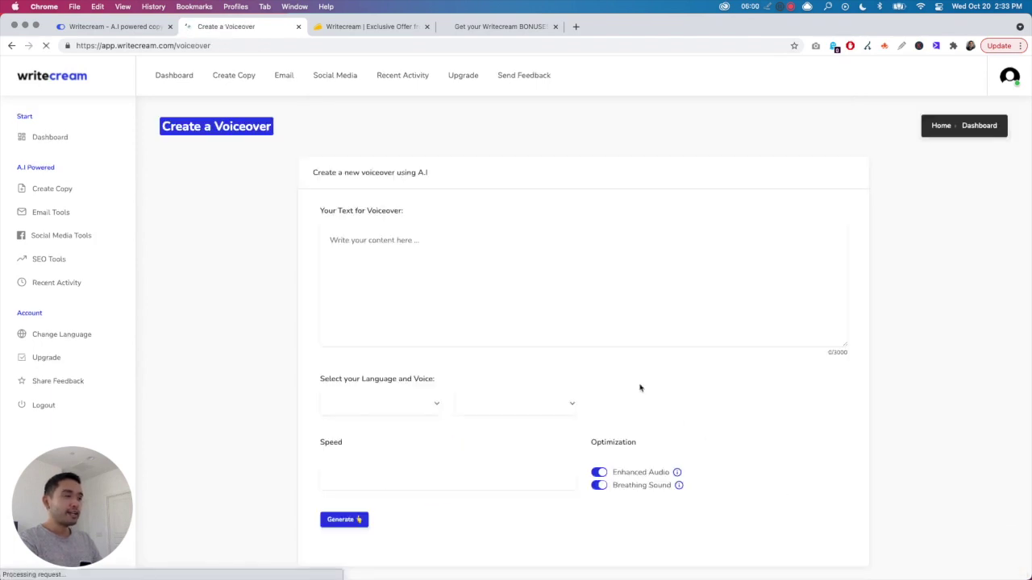
{"action": "left_click", "coordinate": [418, 259]}
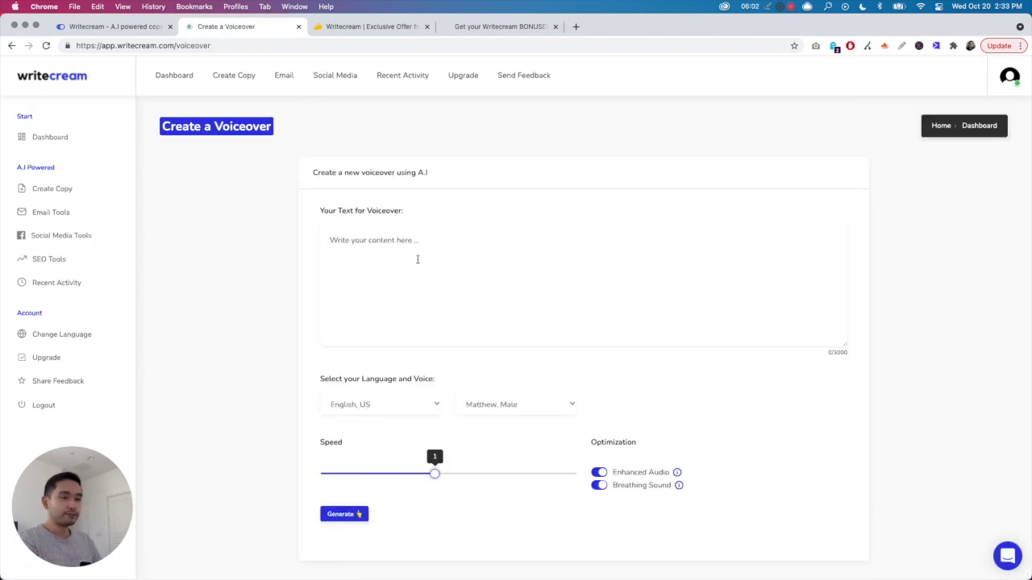
{"action": "type", "text": "hello "}
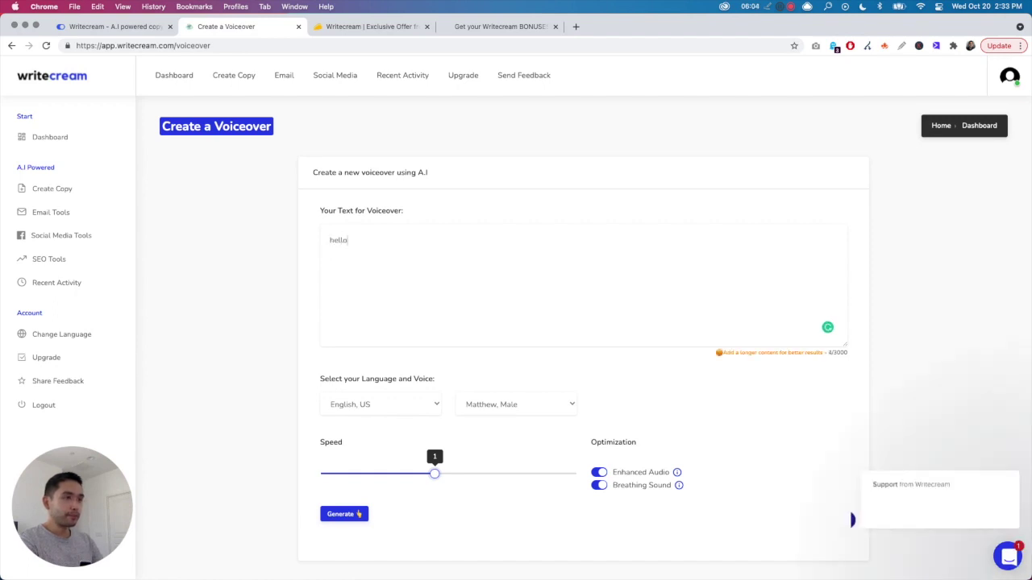
{"action": "type", "text": "how are you doing"}
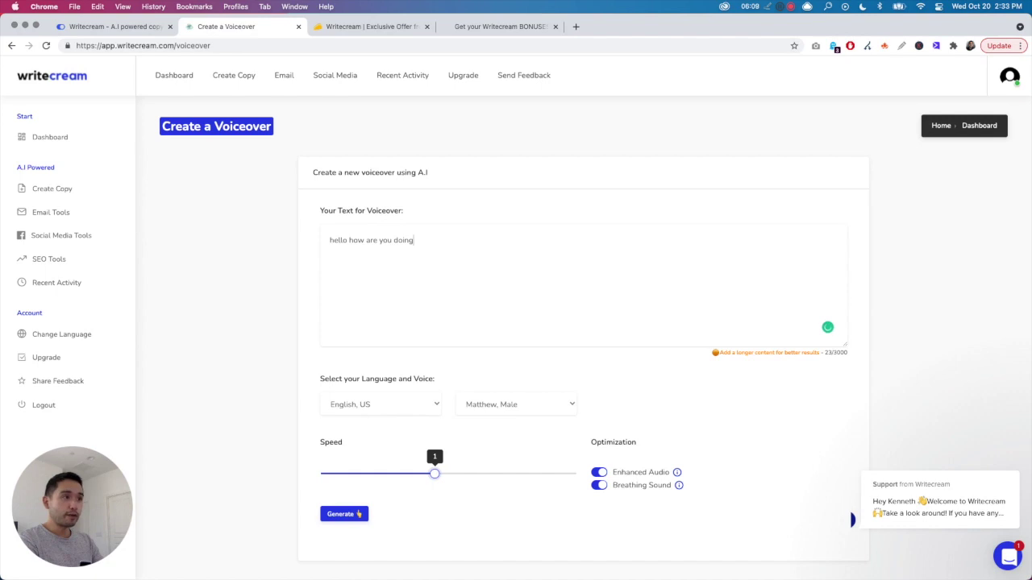
{"action": "type", "text": " tody"}
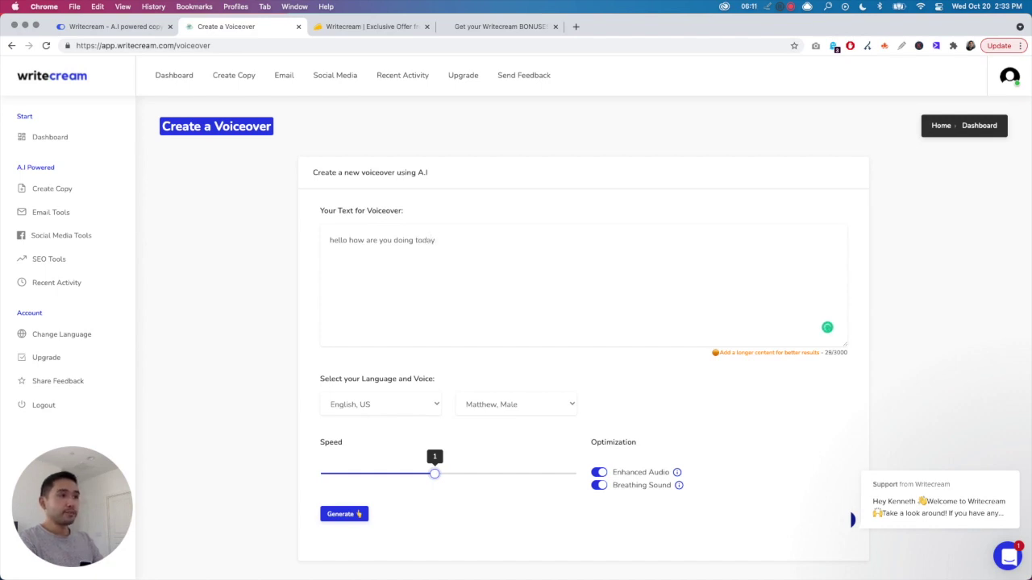
{"action": "scroll", "coordinate": [451, 270], "scroll_direction": "down", "scroll_amount": 1}
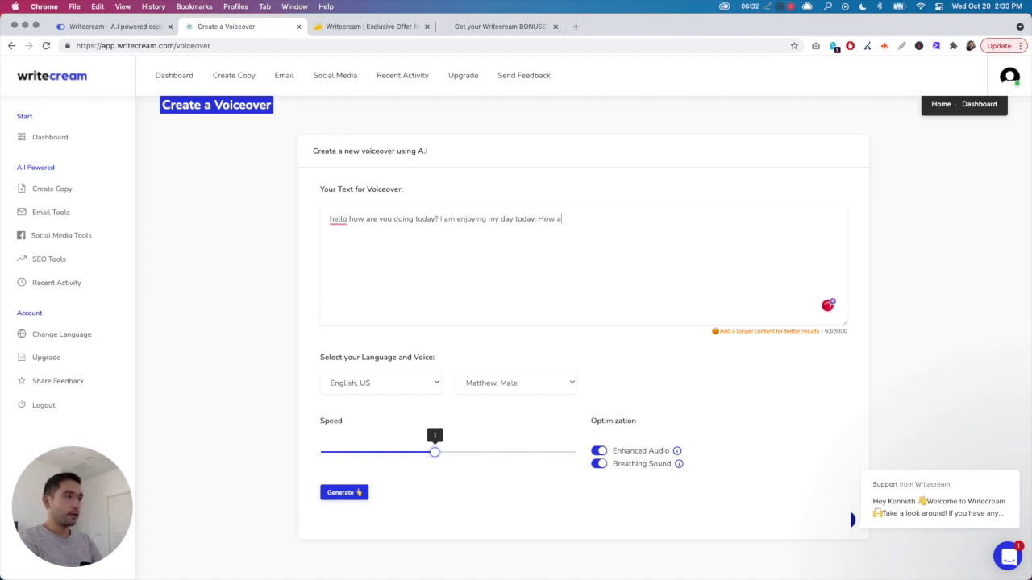
{"action": "type", "text": "bout you?"}
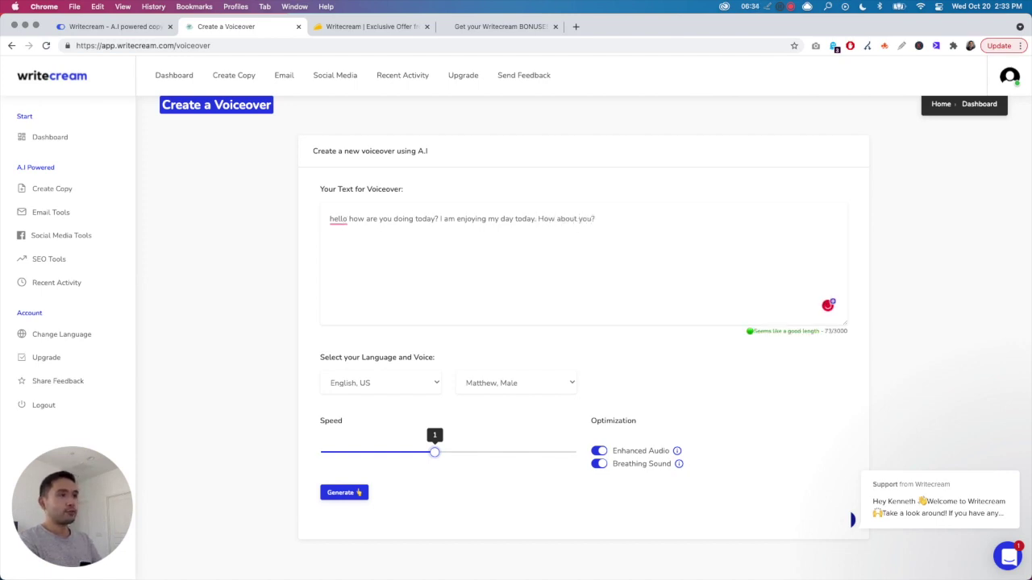
Generate the Matthew, Male voiceover, play it back at higher volume, then return to the dashboard
{"action": "left_click", "coordinate": [352, 493]}
{"action": "scroll", "coordinate": [380, 484], "scroll_direction": "down", "scroll_amount": 5}
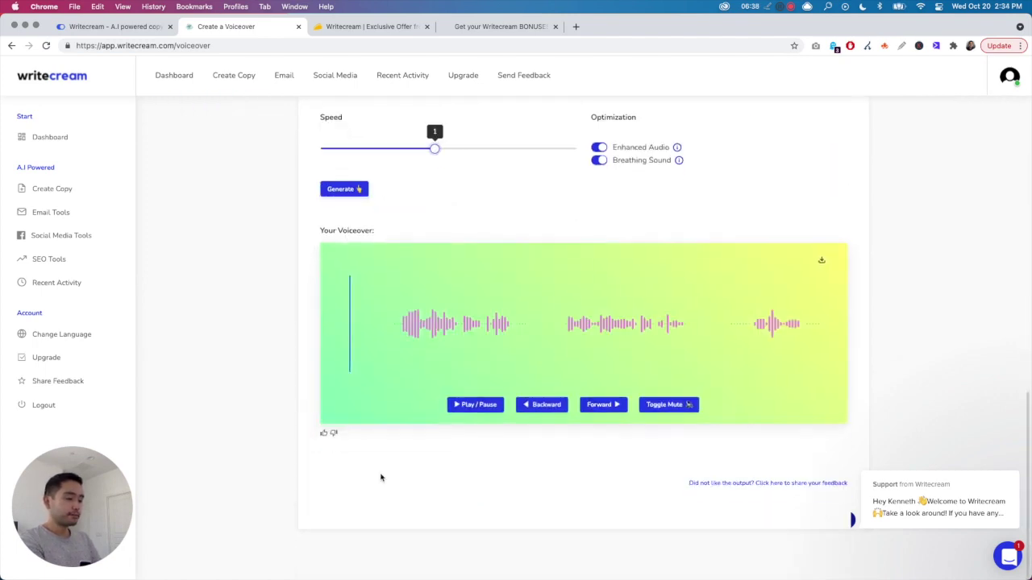
{"action": "key", "text": "XF86AudioRaiseVolume"}
{"action": "key", "text": "XF86AudioRaiseVolume"}
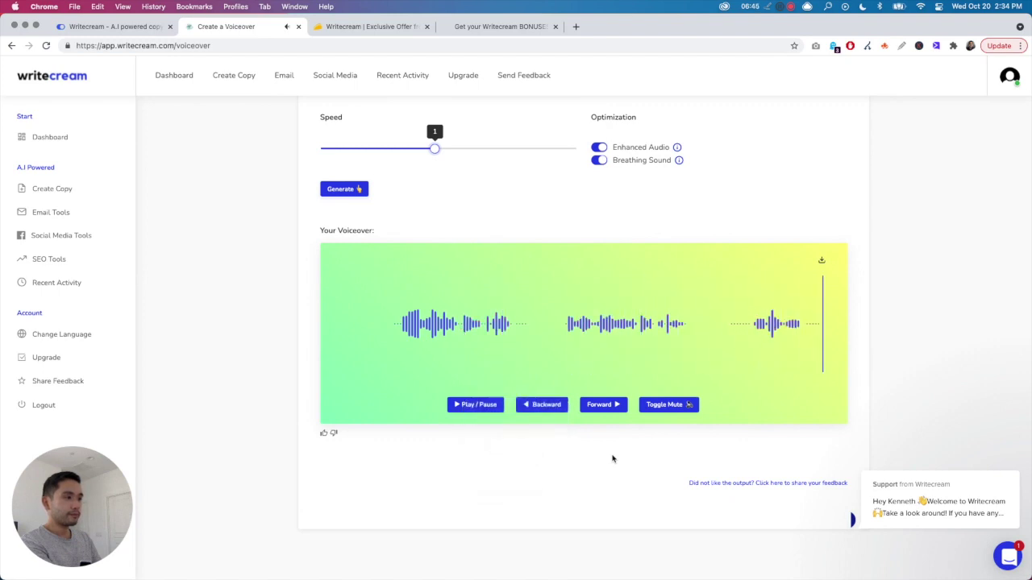
{"action": "left_click", "coordinate": [476, 407]}
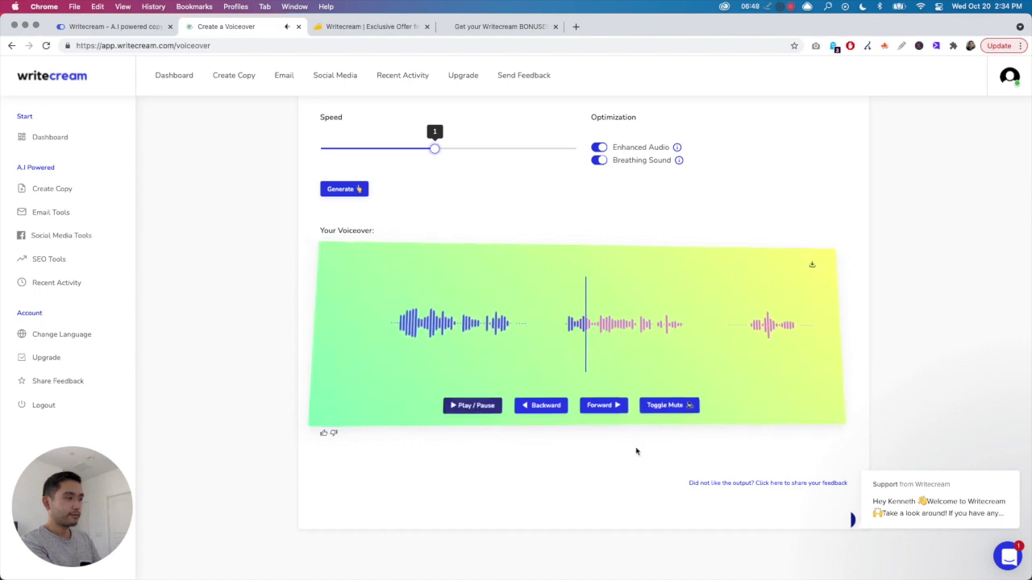
{"action": "left_click", "coordinate": [998, 454]}
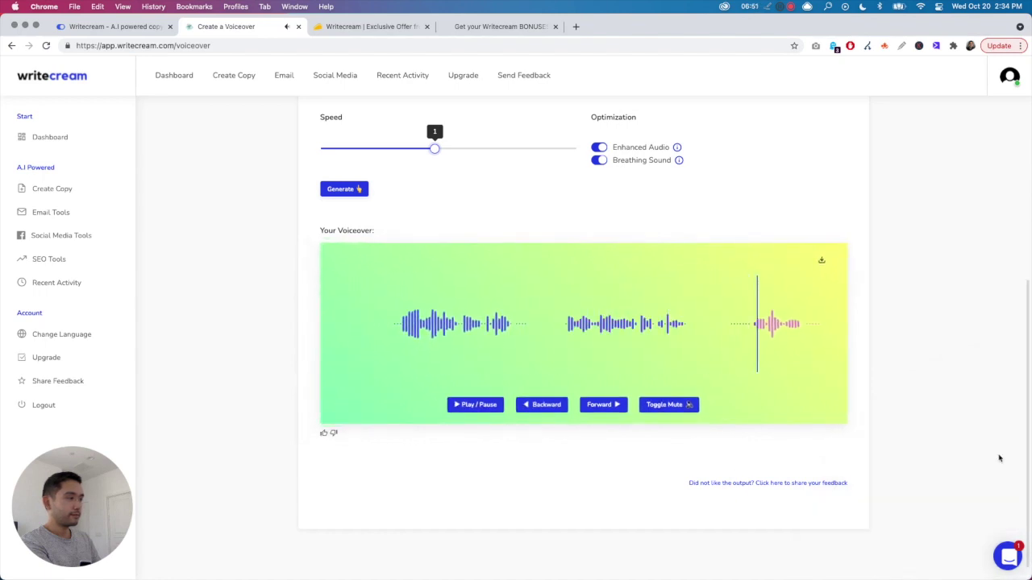
{"action": "scroll", "coordinate": [537, 459], "scroll_direction": "up", "scroll_amount": 5}
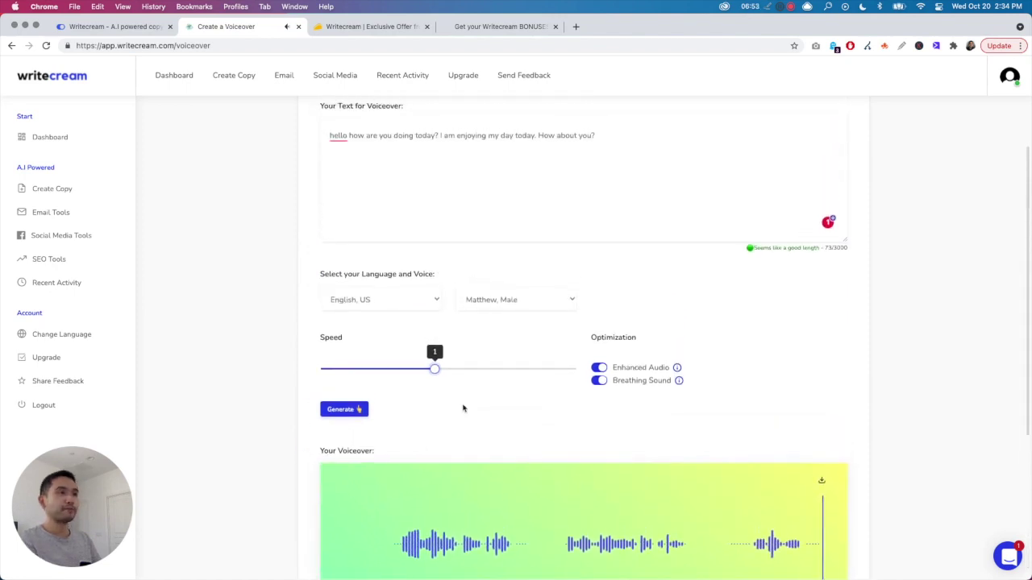
{"action": "scroll", "coordinate": [325, 306], "scroll_direction": "up", "scroll_amount": 2}
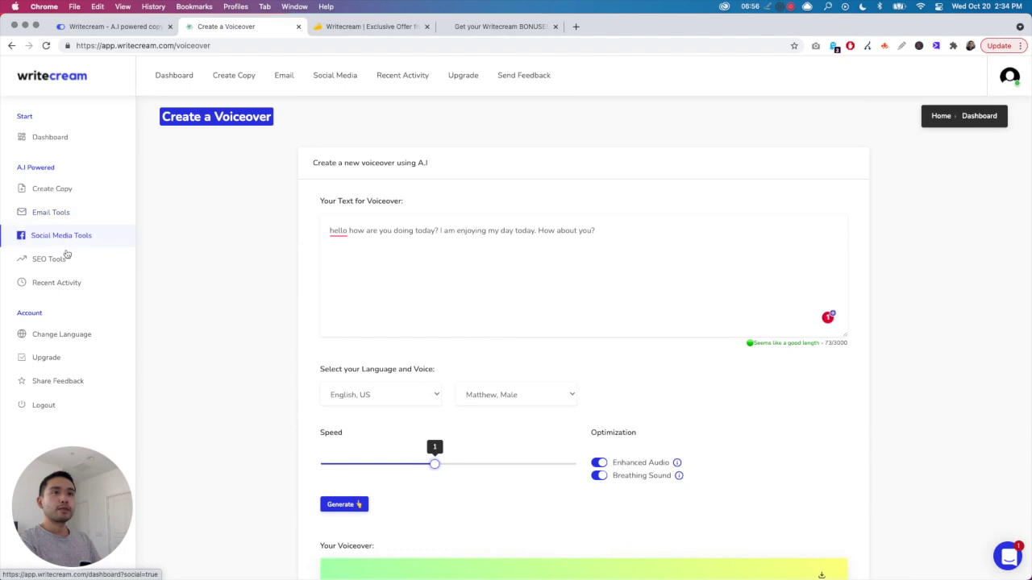
{"action": "left_click", "coordinate": [55, 197]}
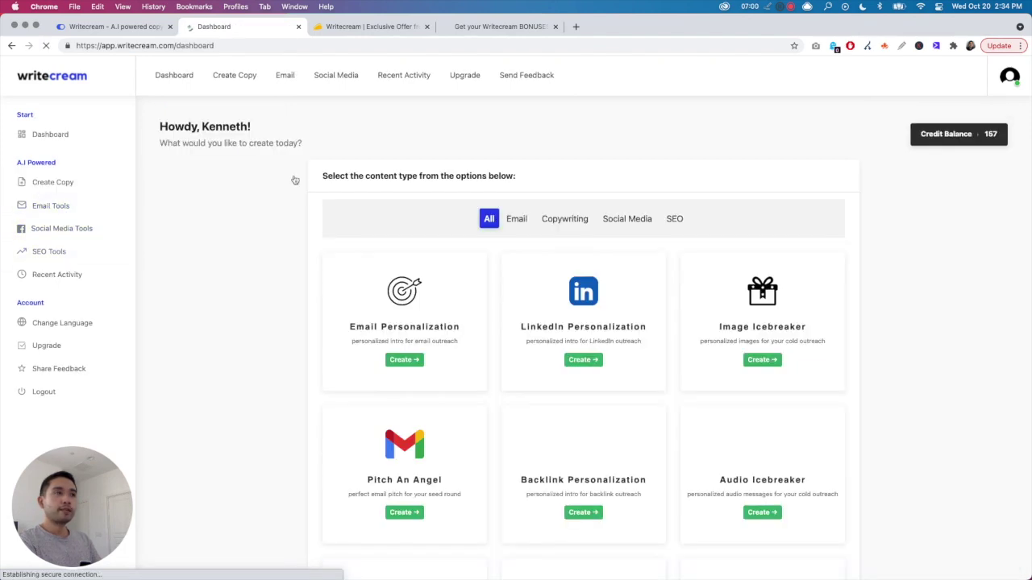
Filter the dashboard to Social Media tools and open Social Media Post Captions
{"action": "left_click", "coordinate": [566, 218]}
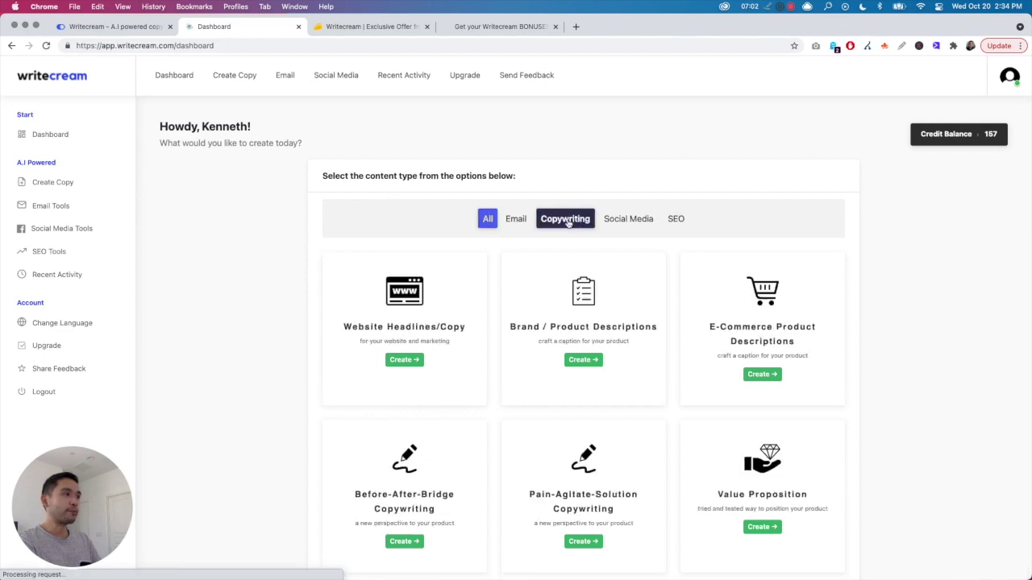
{"action": "scroll", "coordinate": [580, 306], "scroll_direction": "down", "scroll_amount": 5}
{"action": "scroll", "coordinate": [537, 438], "scroll_direction": "down", "scroll_amount": 2}
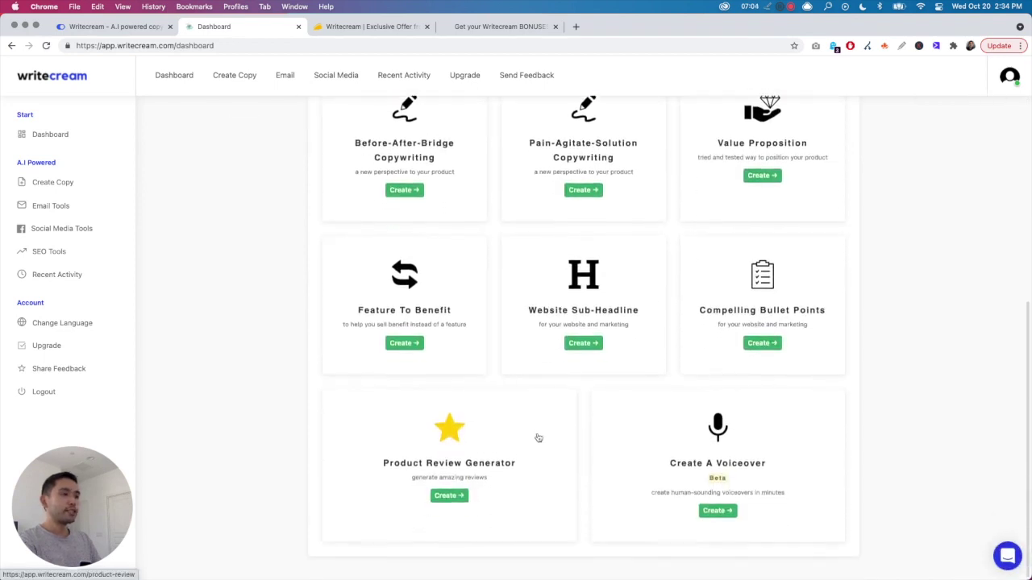
{"action": "scroll", "coordinate": [538, 441], "scroll_direction": "up", "scroll_amount": 4}
{"action": "scroll", "coordinate": [540, 443], "scroll_direction": "up", "scroll_amount": 2}
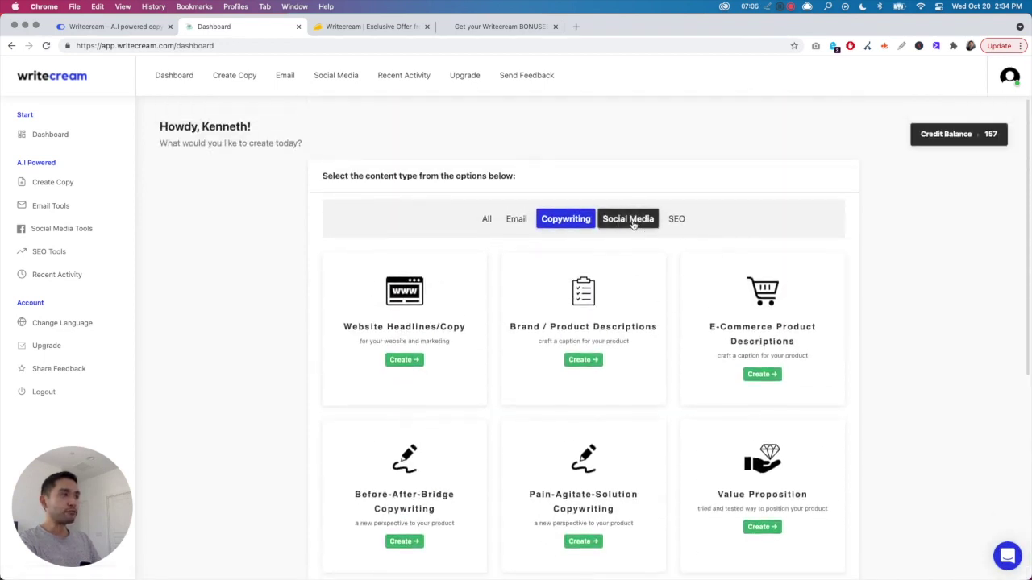
{"action": "left_click", "coordinate": [631, 220]}
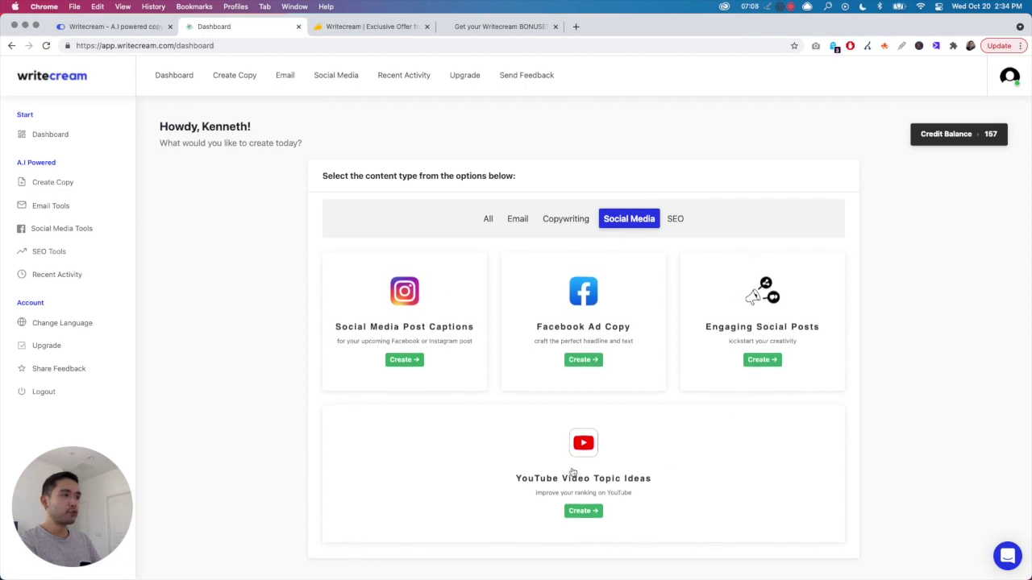
{"action": "scroll", "coordinate": [629, 371], "scroll_direction": "down", "scroll_amount": 1}
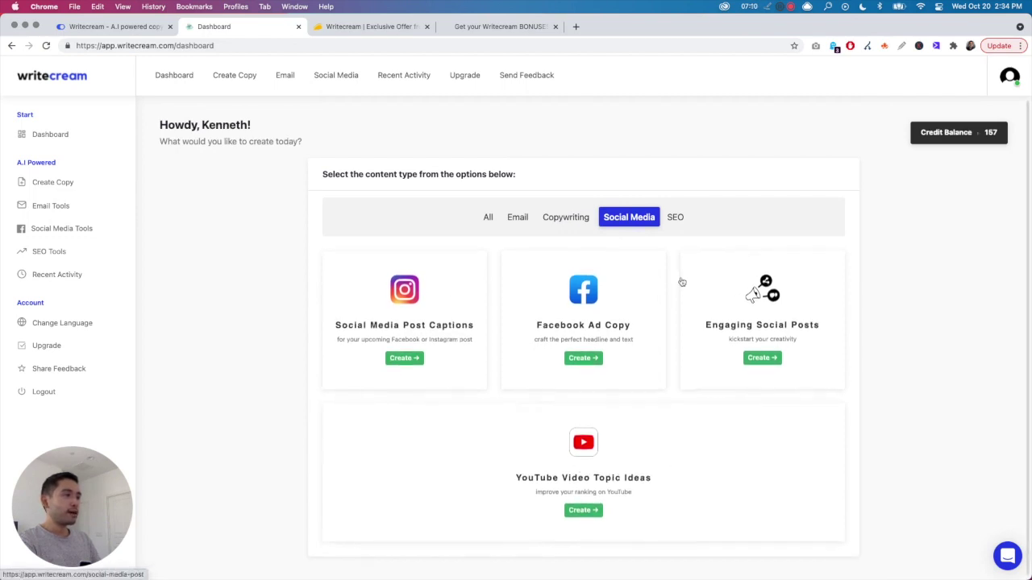
{"action": "left_click", "coordinate": [402, 359]}
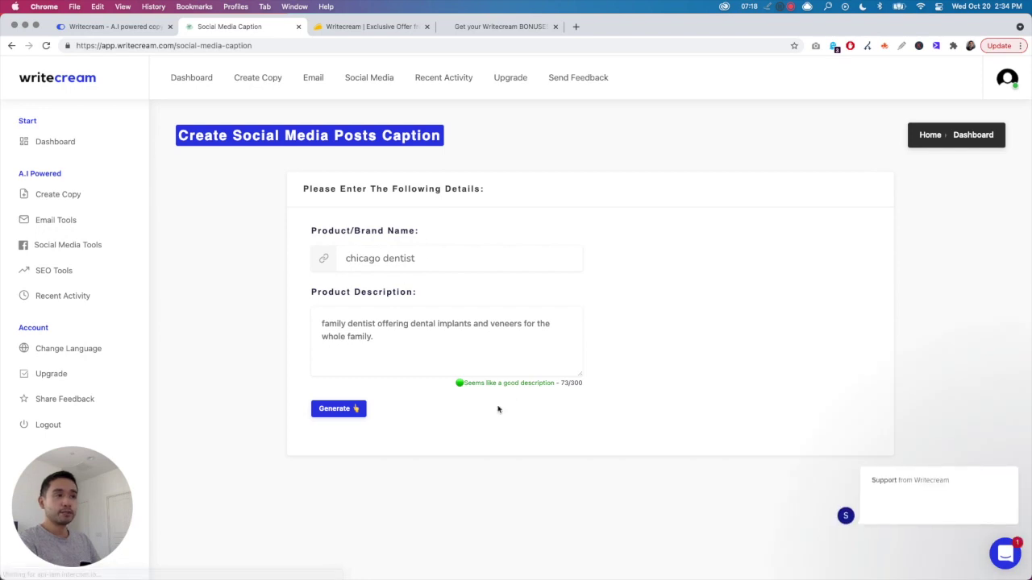
Generate chicago dentist captions and highlight the family-dentist, implants-and-veneers and #dentist captions
{"action": "left_click", "coordinate": [339, 409]}
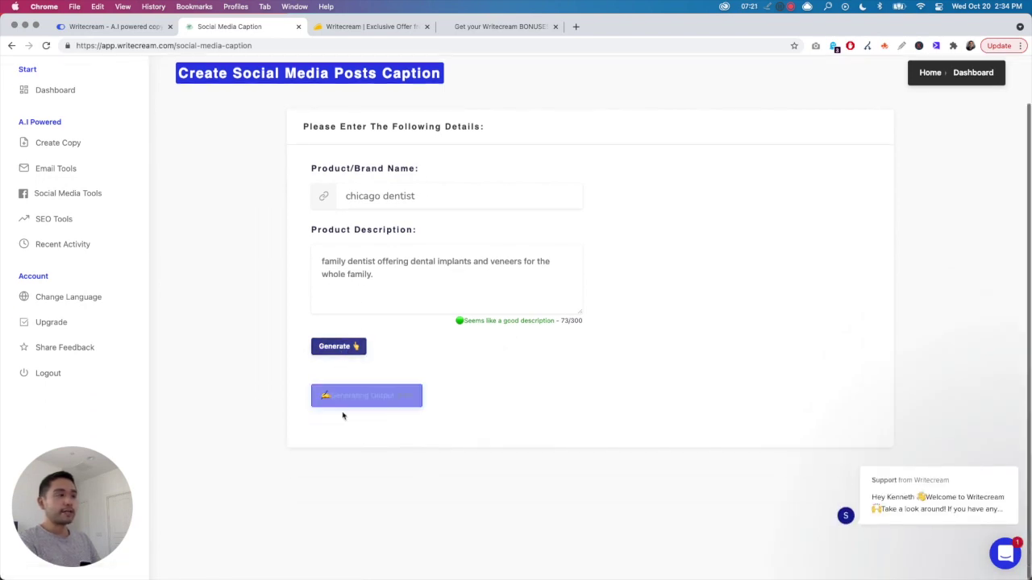
{"action": "scroll", "coordinate": [340, 415], "scroll_direction": "down", "scroll_amount": 5}
{"action": "scroll", "coordinate": [350, 415], "scroll_direction": "up", "scroll_amount": 3}
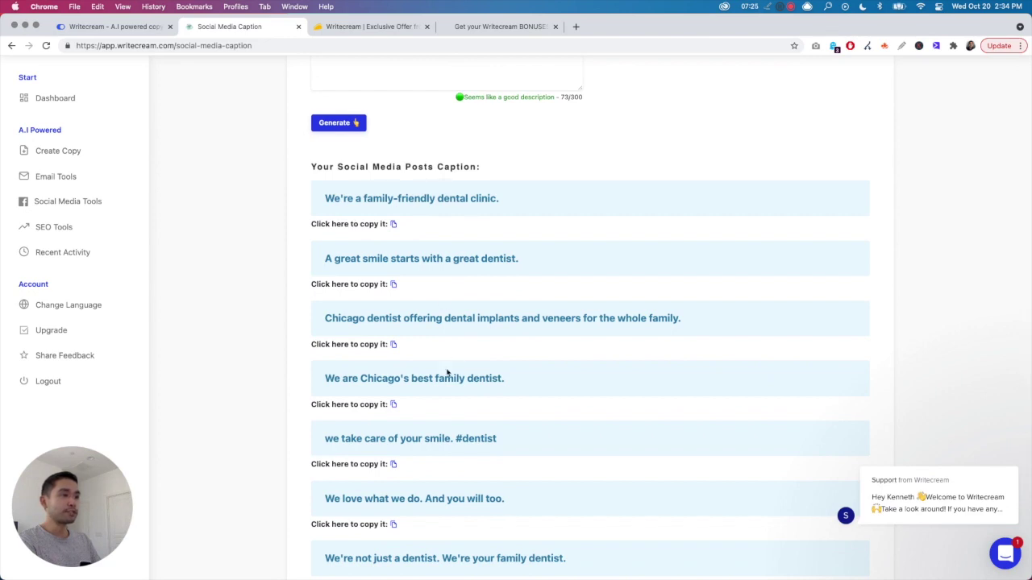
{"action": "left_click_drag", "start_coordinate": [327, 382], "coordinate": [517, 377]}
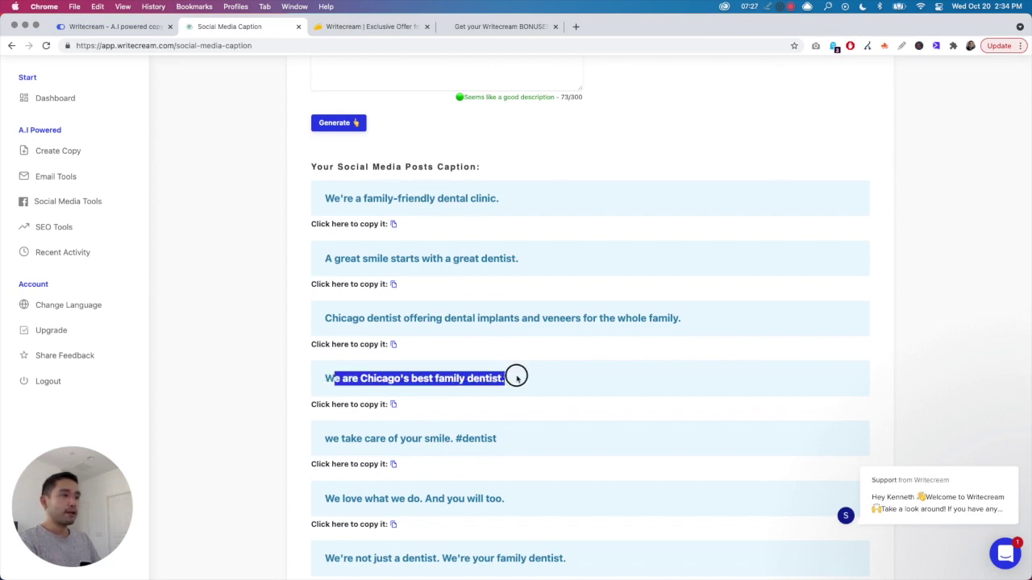
{"action": "left_click_drag", "start_coordinate": [347, 319], "coordinate": [677, 319]}
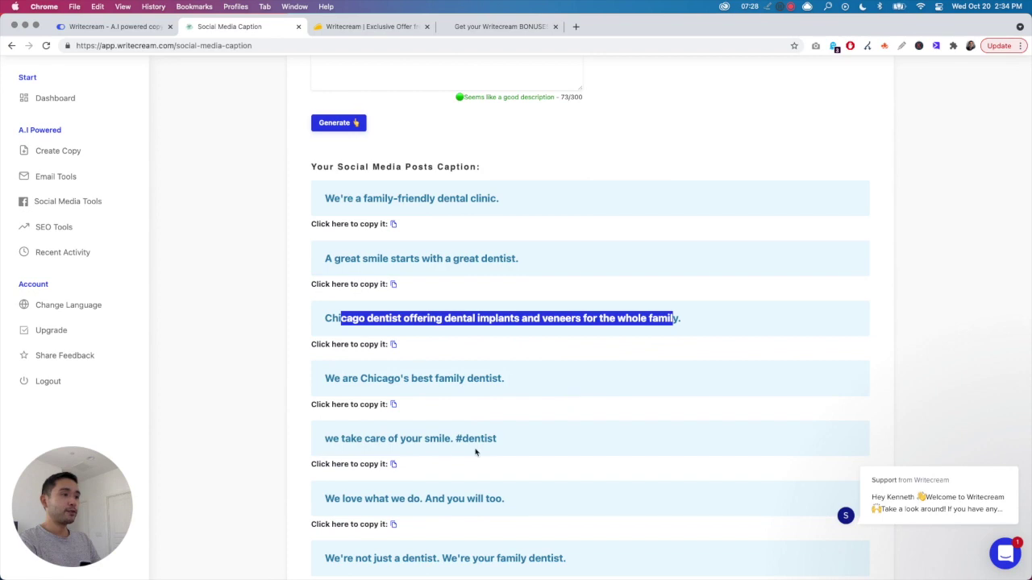
{"action": "left_click_drag", "start_coordinate": [455, 439], "coordinate": [511, 440]}
Scroll through the remaining captions, dismiss the chat message, and return to the tools dashboard
{"action": "scroll", "coordinate": [511, 440], "scroll_direction": "down", "scroll_amount": 2}
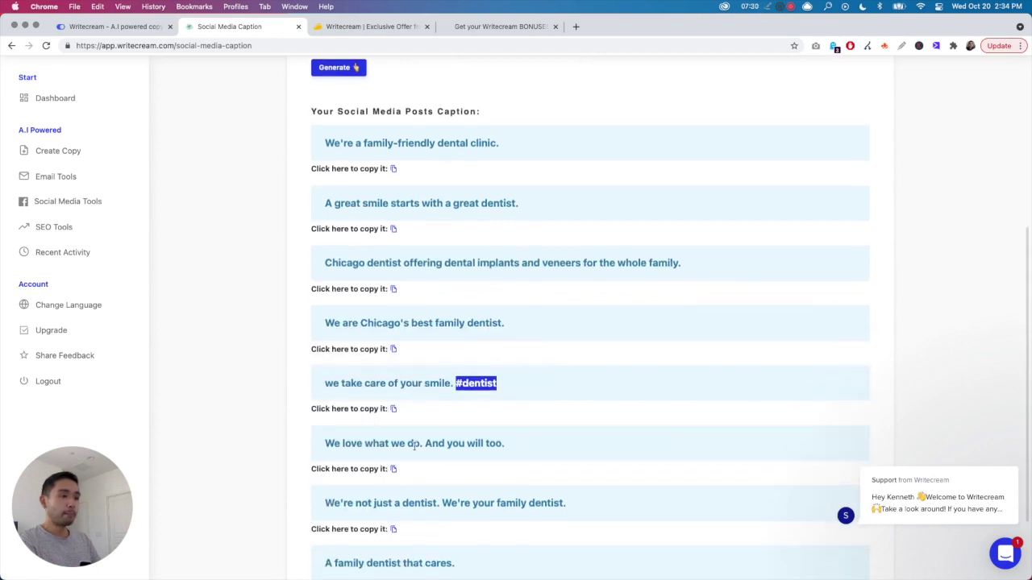
{"action": "scroll", "coordinate": [348, 498], "scroll_direction": "down", "scroll_amount": 3}
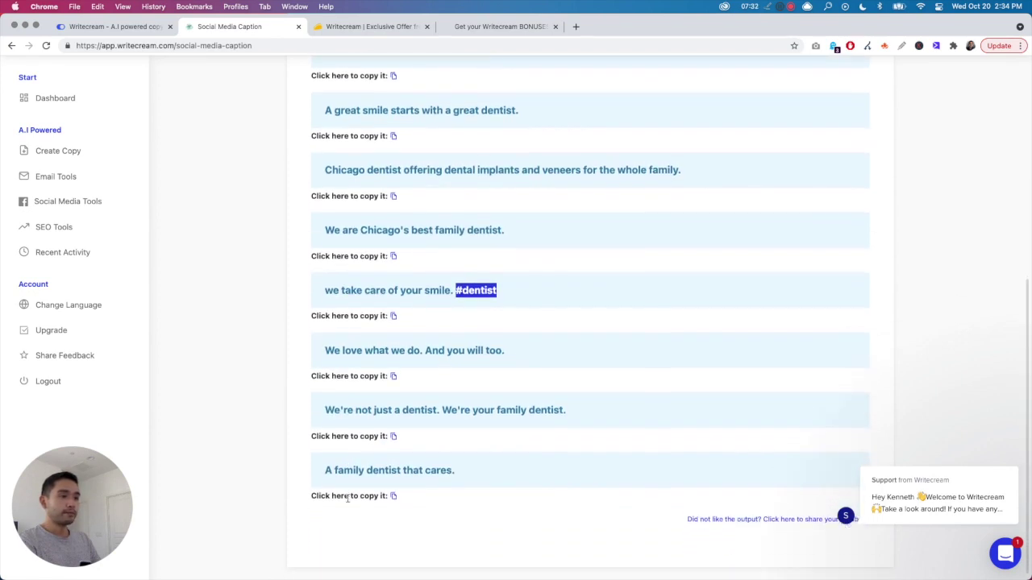
{"action": "scroll", "coordinate": [387, 491], "scroll_direction": "up", "scroll_amount": 2}
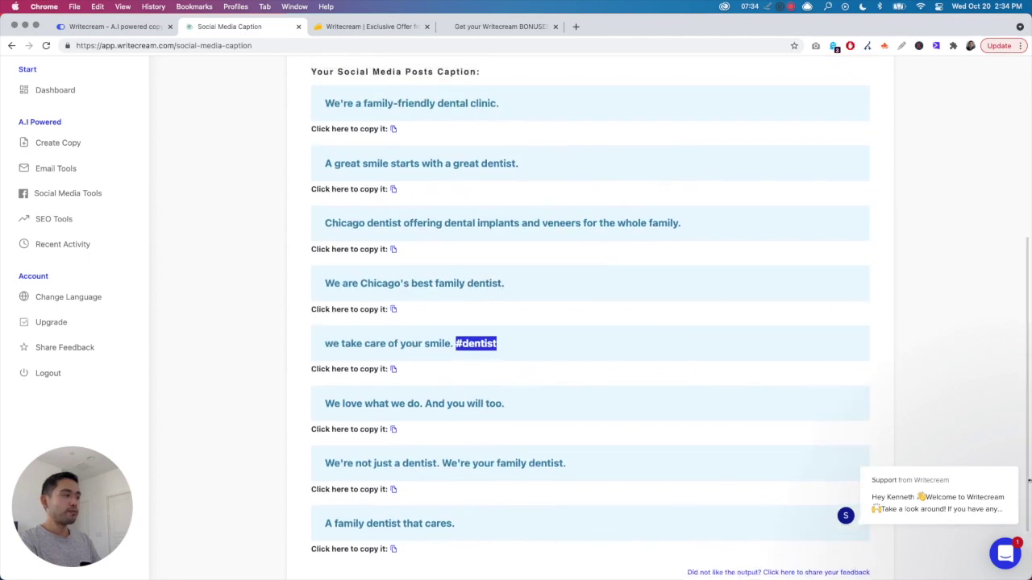
{"action": "left_click", "coordinate": [999, 446]}
{"action": "scroll", "coordinate": [624, 395], "scroll_direction": "up", "scroll_amount": 1}
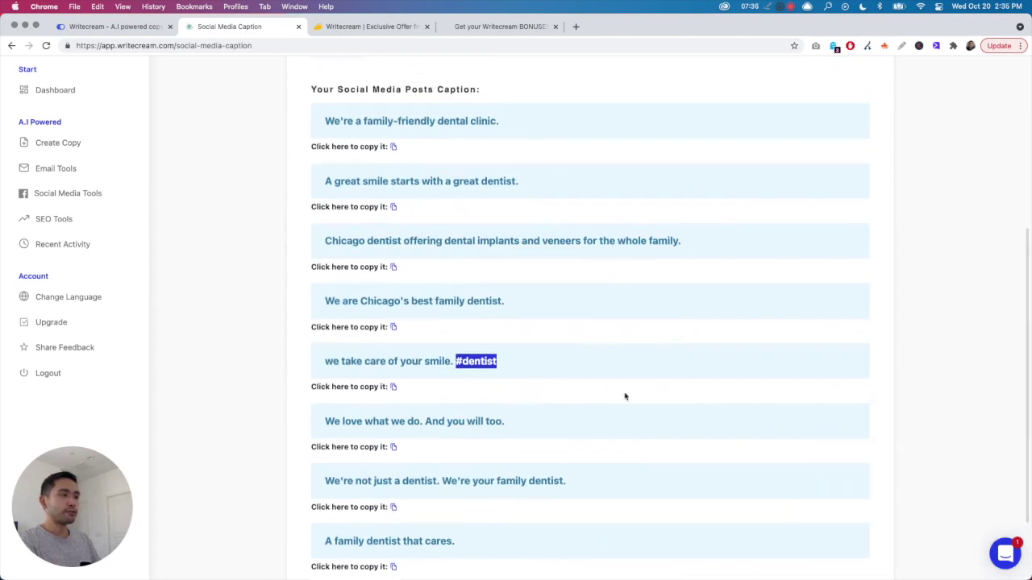
{"action": "left_click", "coordinate": [566, 332]}
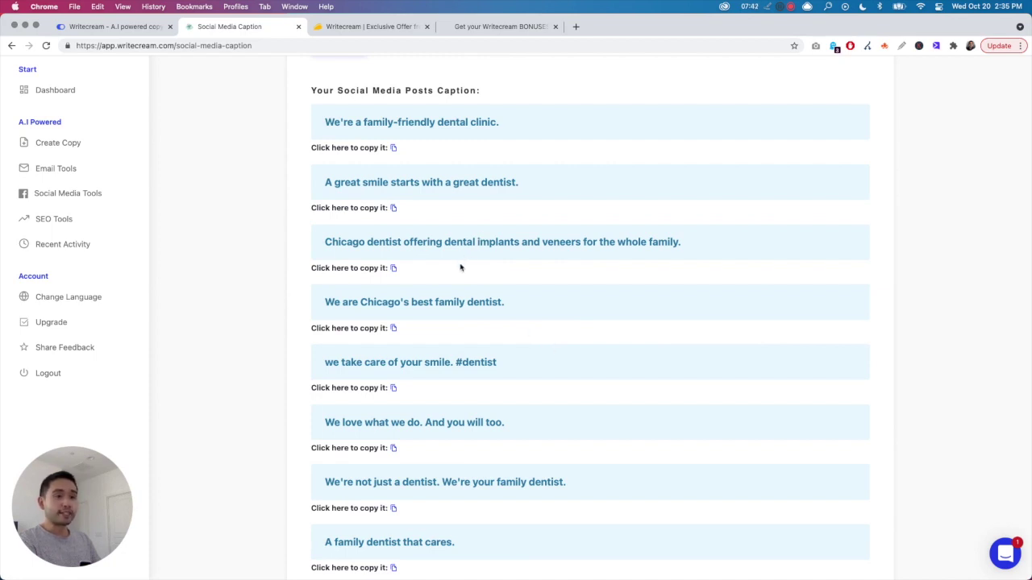
{"action": "scroll", "coordinate": [461, 268], "scroll_direction": "up", "scroll_amount": 3}
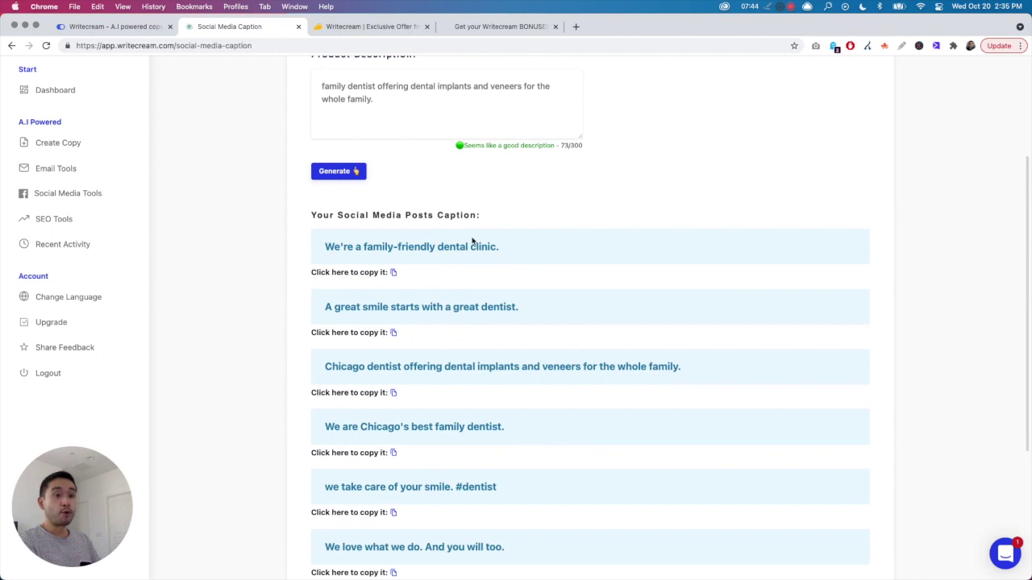
{"action": "scroll", "coordinate": [509, 217], "scroll_direction": "up", "scroll_amount": 2}
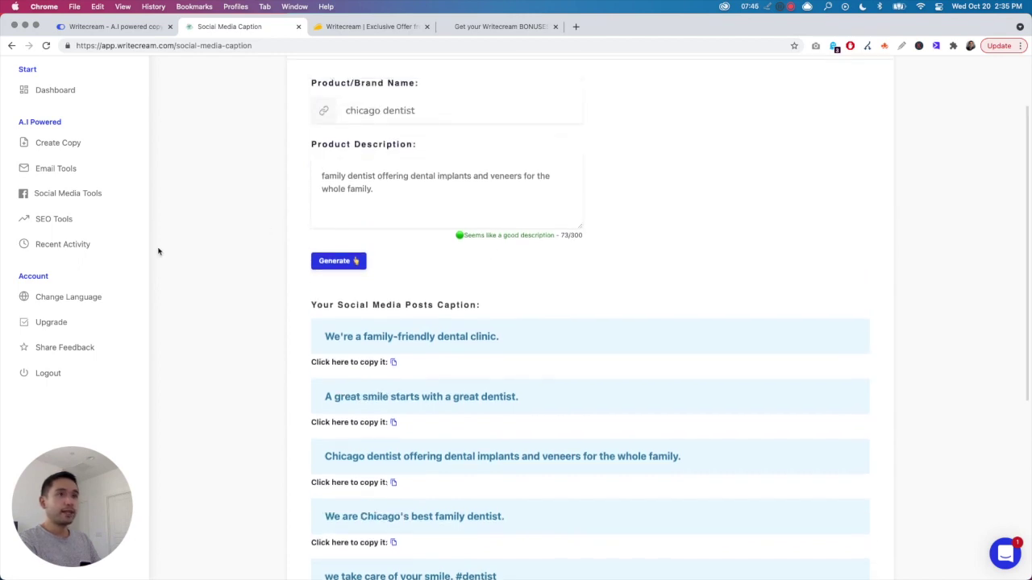
{"action": "left_click", "coordinate": [141, 200]}
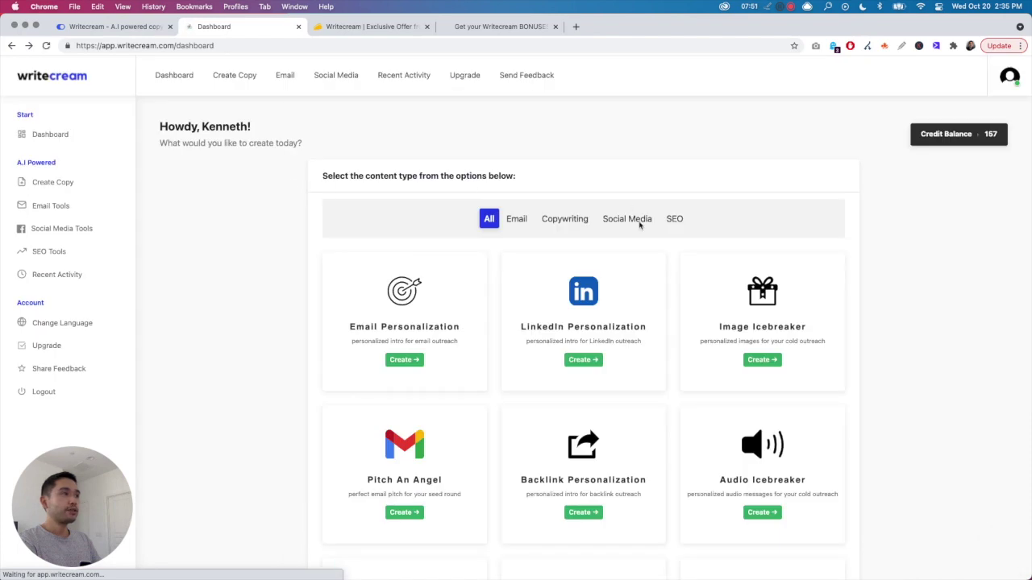
Filter the dashboard to SEO tools and open the Long Form Editor
{"action": "left_click", "coordinate": [673, 218]}
{"action": "scroll", "coordinate": [720, 230], "scroll_direction": "down", "scroll_amount": 1}
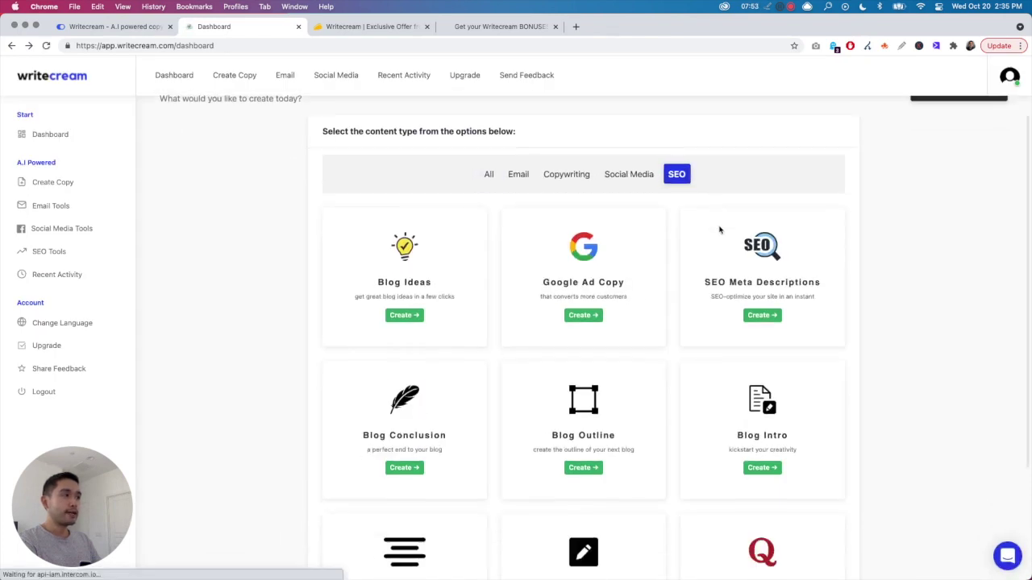
{"action": "scroll", "coordinate": [720, 230], "scroll_direction": "down", "scroll_amount": 1}
{"action": "scroll", "coordinate": [692, 298], "scroll_direction": "down", "scroll_amount": 2}
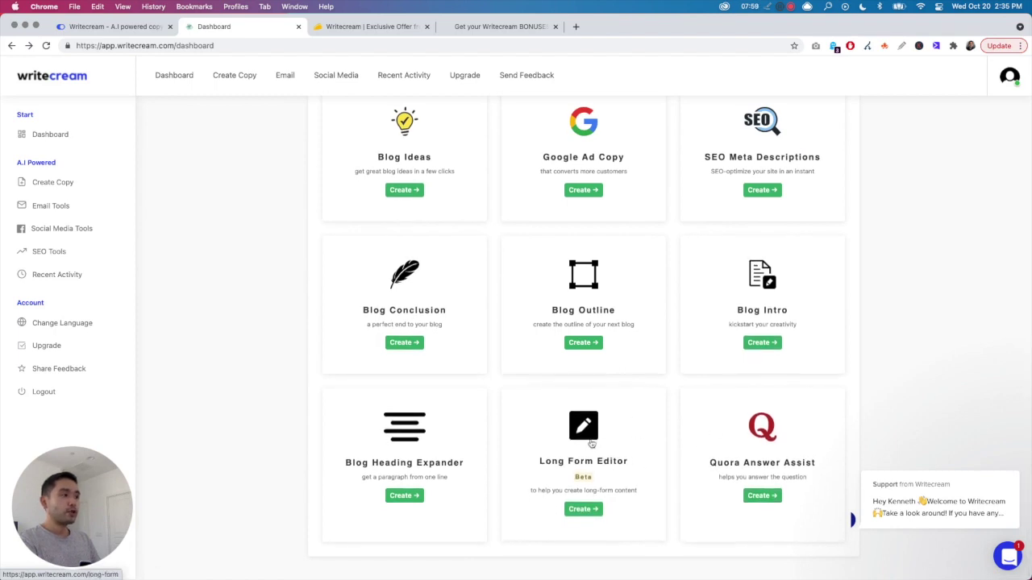
{"action": "scroll", "coordinate": [593, 442], "scroll_direction": "up", "scroll_amount": 1}
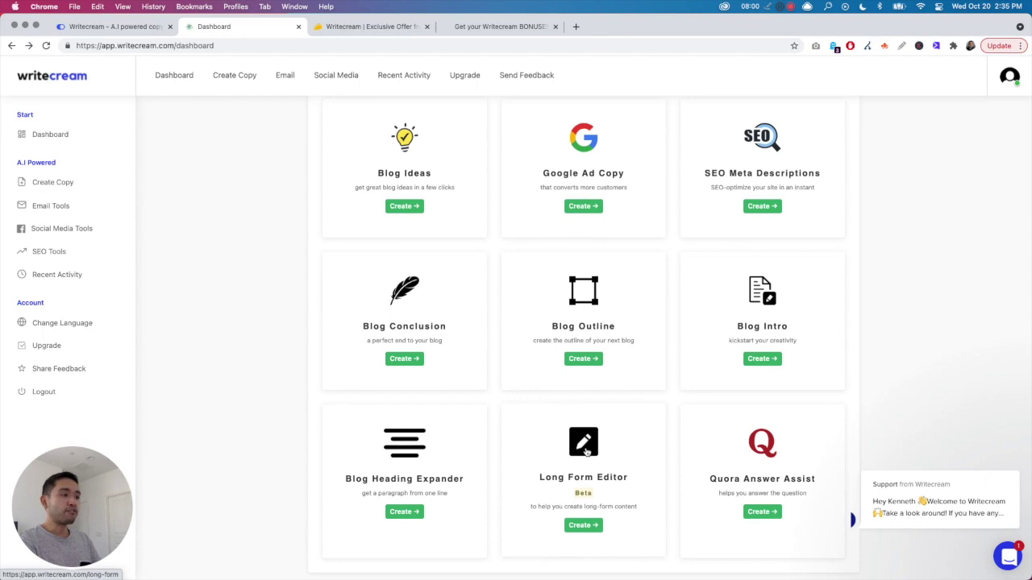
{"action": "left_click", "coordinate": [585, 452]}
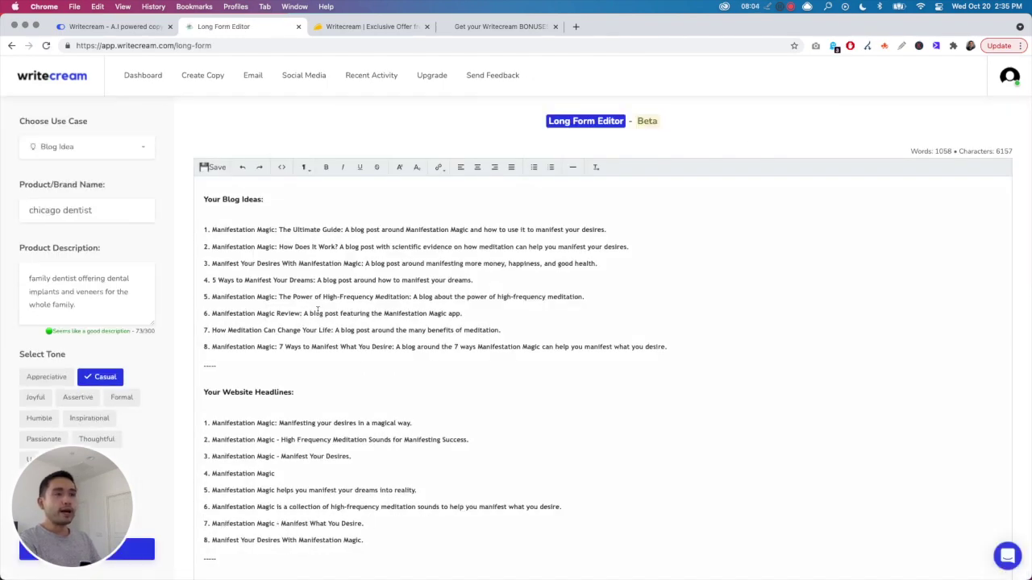
Put the insertion point on a new line below the family-dentist blog intros
{"action": "scroll", "coordinate": [220, 219], "scroll_direction": "down", "scroll_amount": 3}
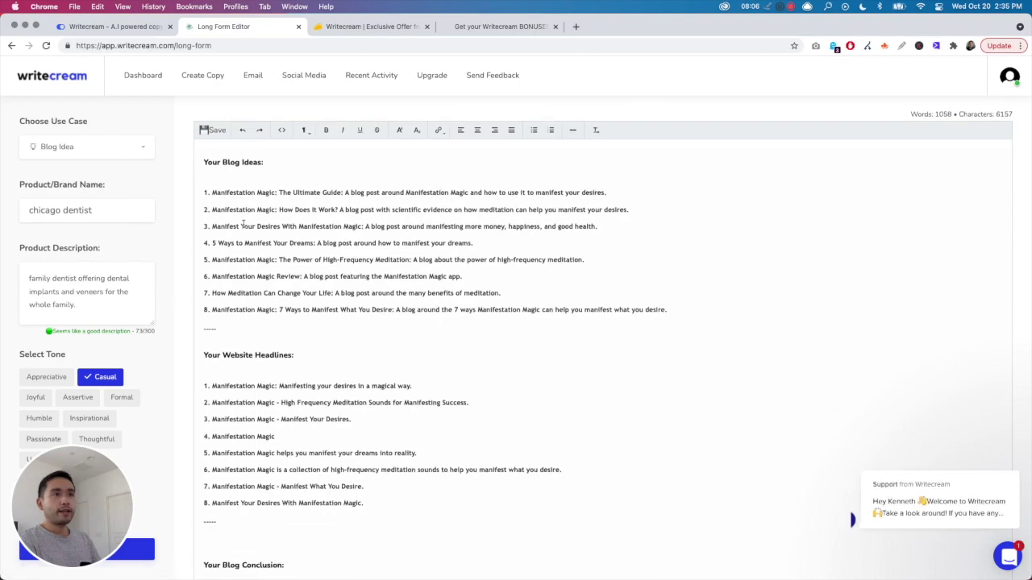
{"action": "scroll", "coordinate": [282, 338], "scroll_direction": "down", "scroll_amount": 10}
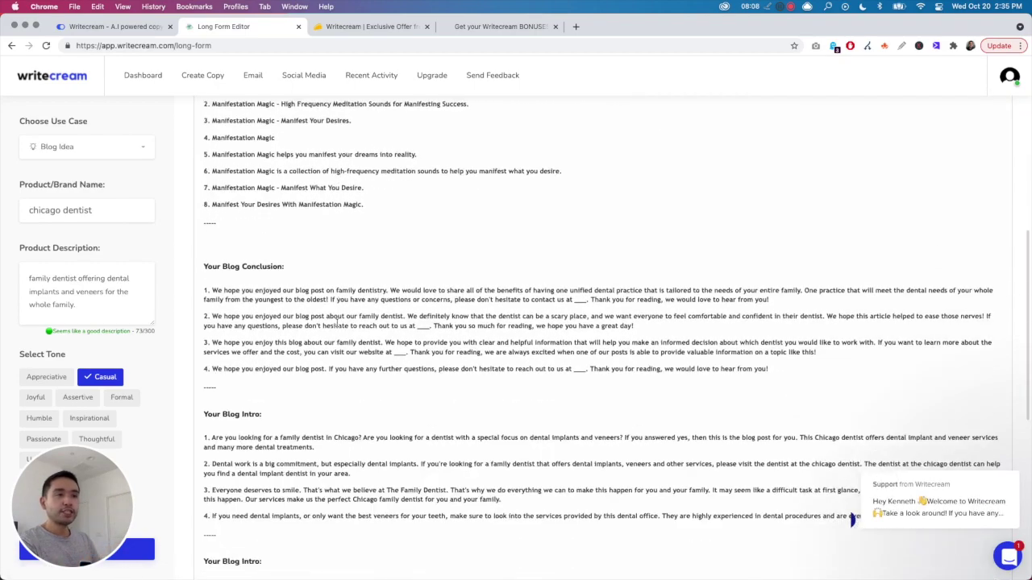
{"action": "left_click", "coordinate": [233, 353]}
{"action": "key", "text": "Return"}
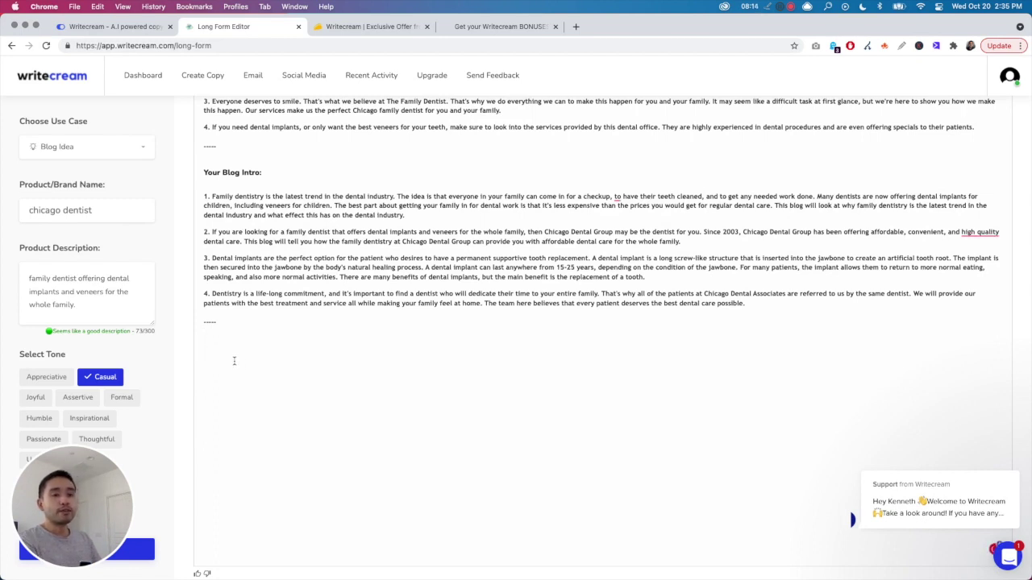
{"action": "left_click", "coordinate": [75, 152]}
Switch the editor's use case to Blog Intro
{"action": "scroll", "coordinate": [96, 238], "scroll_direction": "down", "scroll_amount": 2}
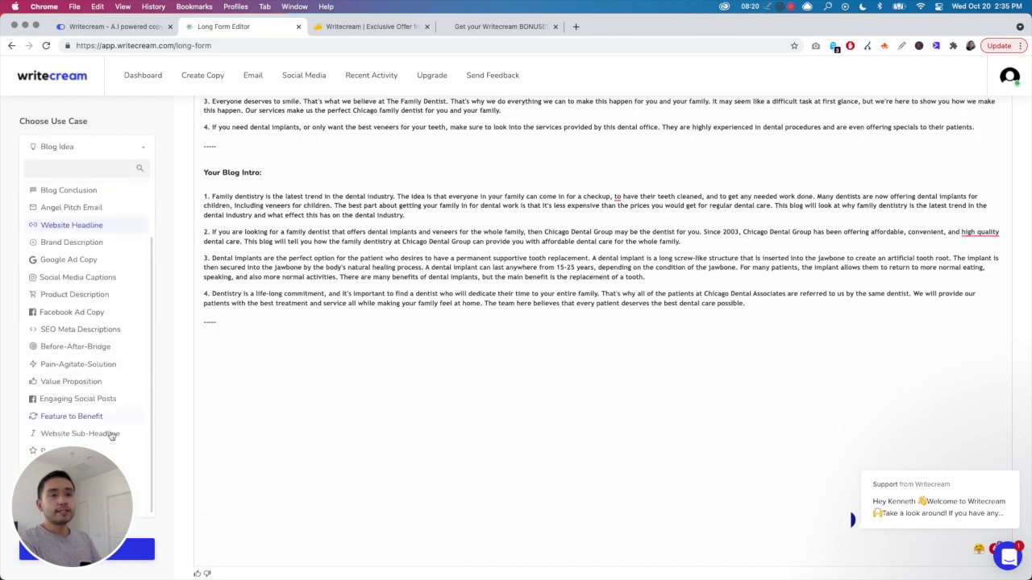
{"action": "left_click_drag", "start_coordinate": [128, 520], "coordinate": [238, 520]}
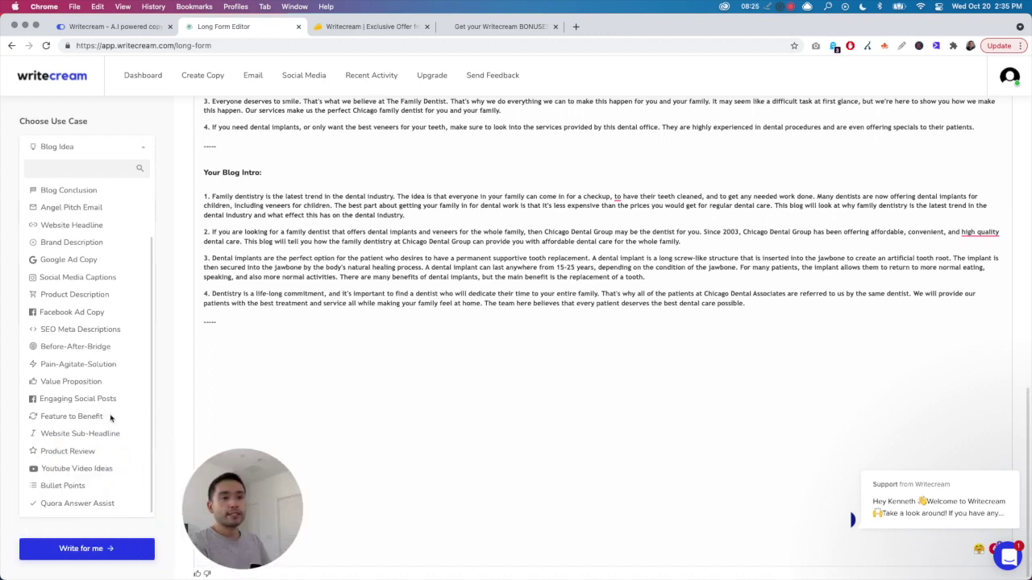
{"action": "scroll", "coordinate": [91, 257], "scroll_direction": "up", "scroll_amount": 1}
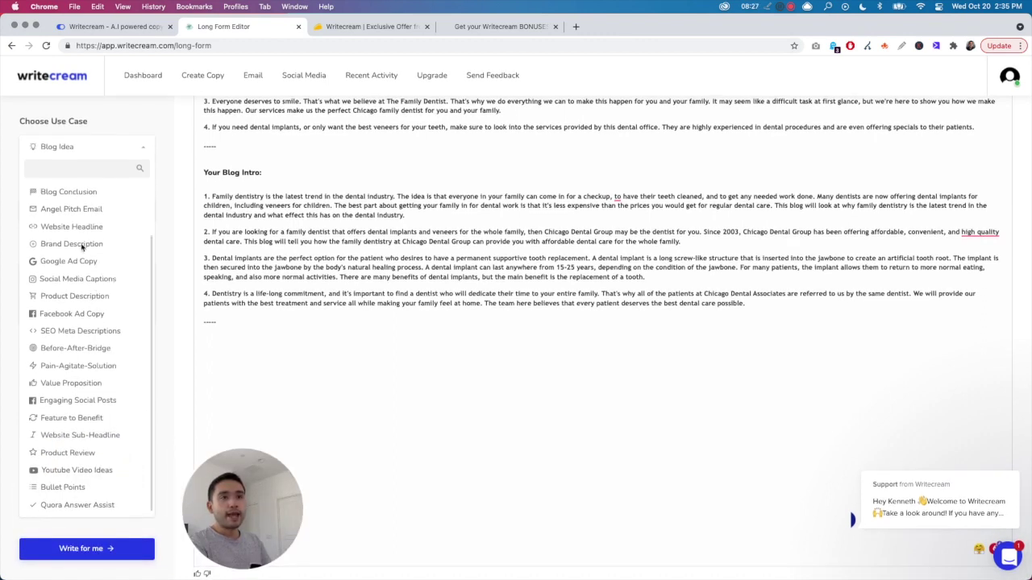
{"action": "scroll", "coordinate": [81, 245], "scroll_direction": "up", "scroll_amount": 3}
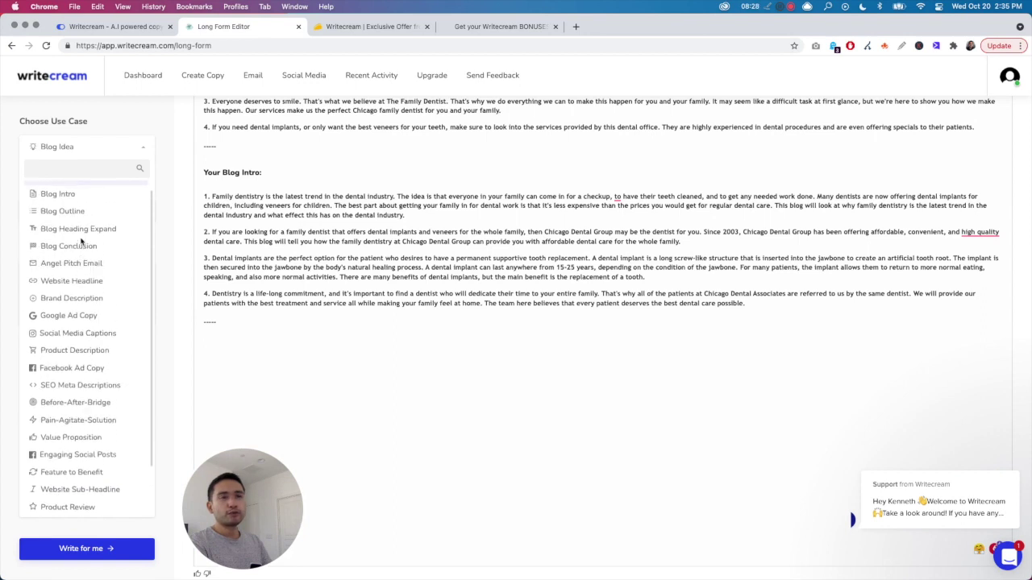
{"action": "left_click", "coordinate": [59, 196]}
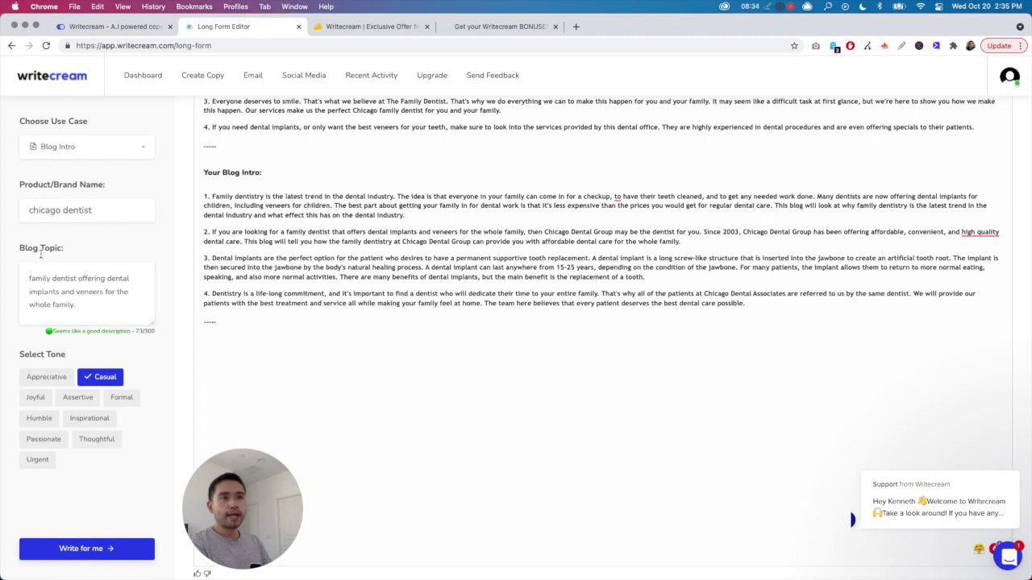
Turn on the Appreciative, Joyful, Assertive, Formal, Humble, Inspirational, Passionate, Thoughtful and Urgent tones
{"action": "left_click", "coordinate": [59, 382]}
{"action": "left_click", "coordinate": [37, 397]}
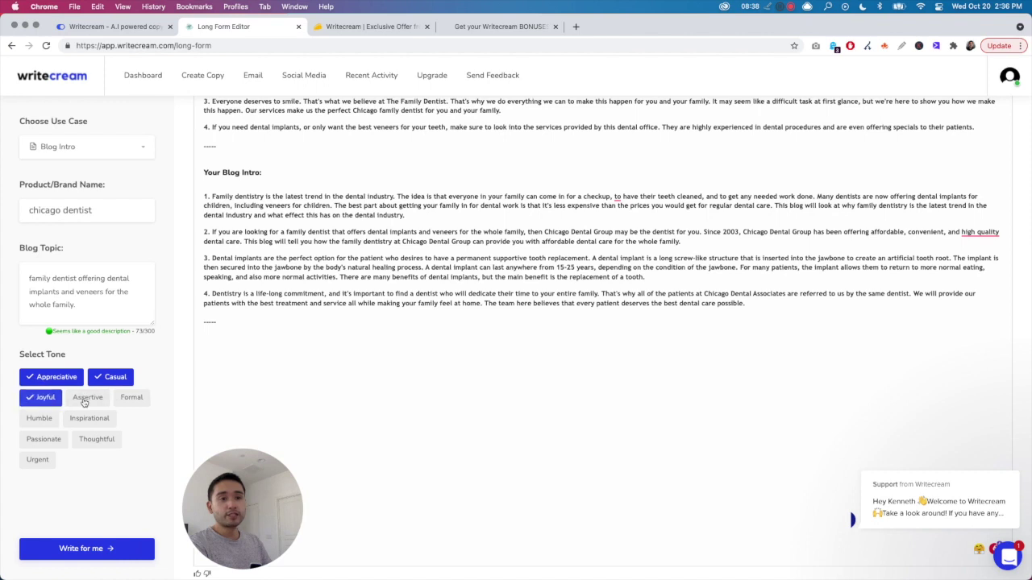
{"action": "left_click", "coordinate": [90, 398]}
{"action": "left_click", "coordinate": [38, 418]}
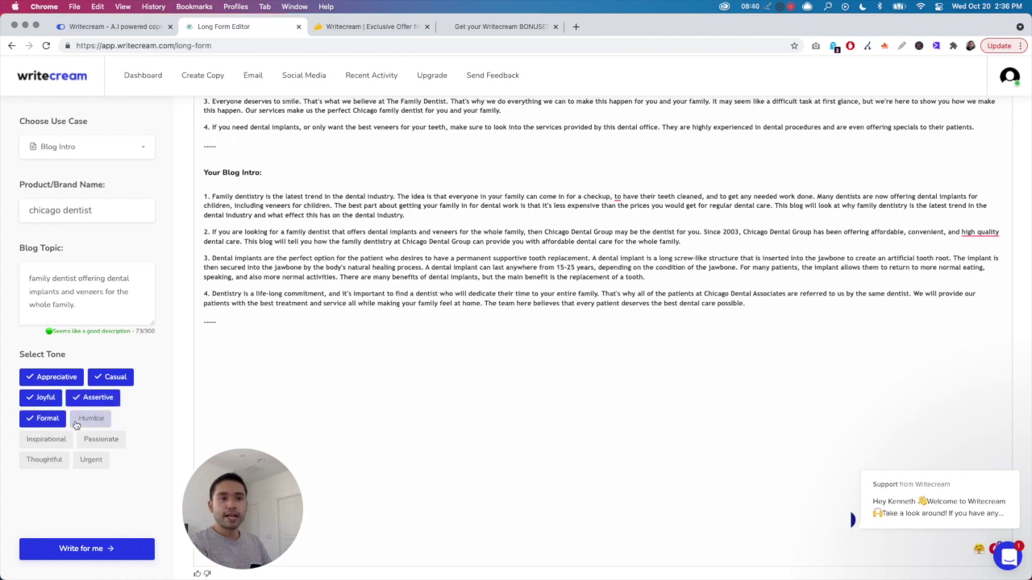
{"action": "left_click", "coordinate": [90, 419]}
{"action": "left_click", "coordinate": [50, 440]}
{"action": "left_click", "coordinate": [117, 439]}
{"action": "left_click", "coordinate": [48, 459]}
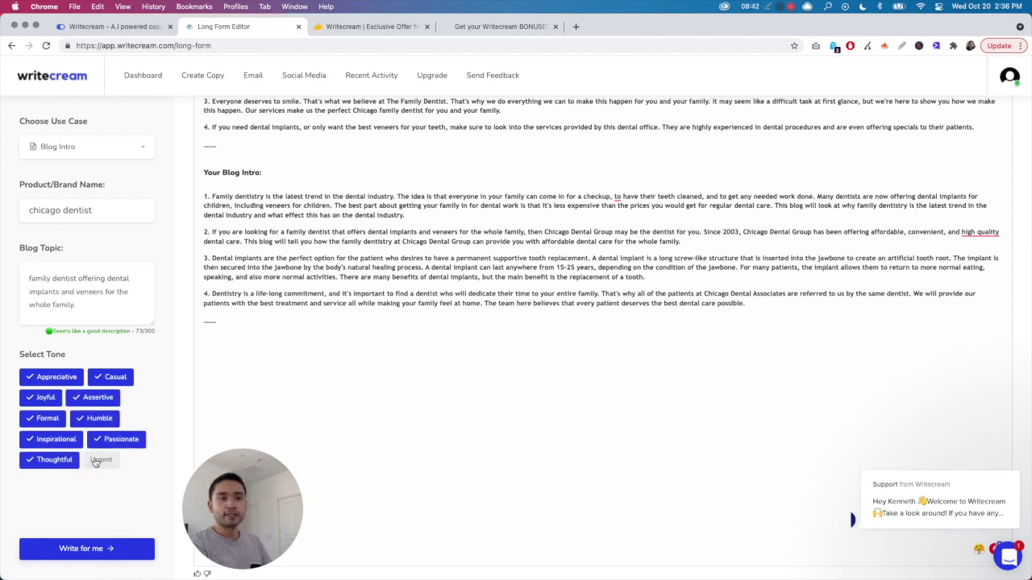
{"action": "left_click", "coordinate": [103, 459]}
Clear every tone except Urgent and generate a new batch of blog intros
{"action": "left_click", "coordinate": [71, 463]}
{"action": "left_click", "coordinate": [49, 439]}
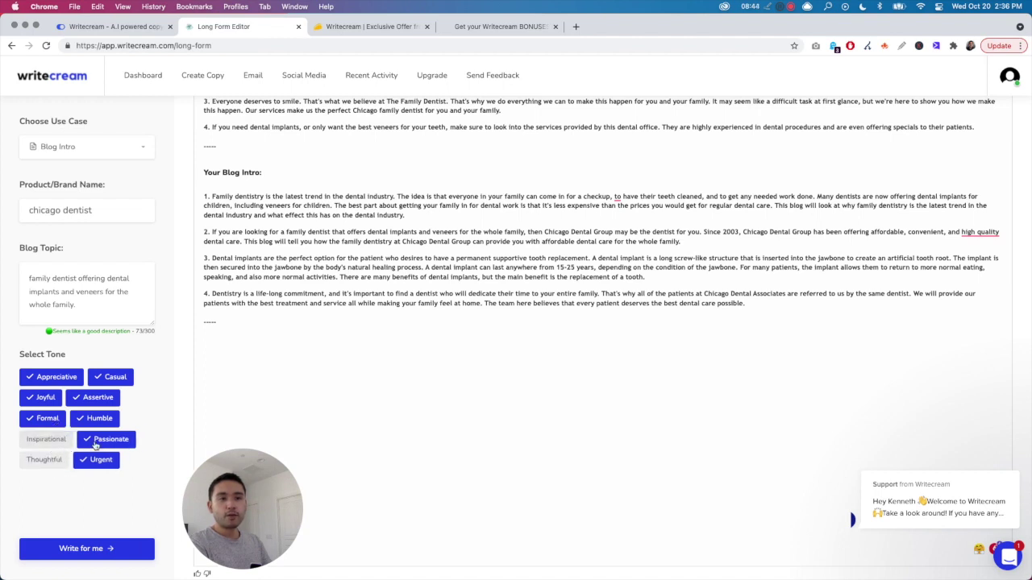
{"action": "left_click", "coordinate": [101, 439]}
{"action": "left_click", "coordinate": [94, 461]}
{"action": "left_click", "coordinate": [95, 421]}
{"action": "left_click", "coordinate": [44, 420]}
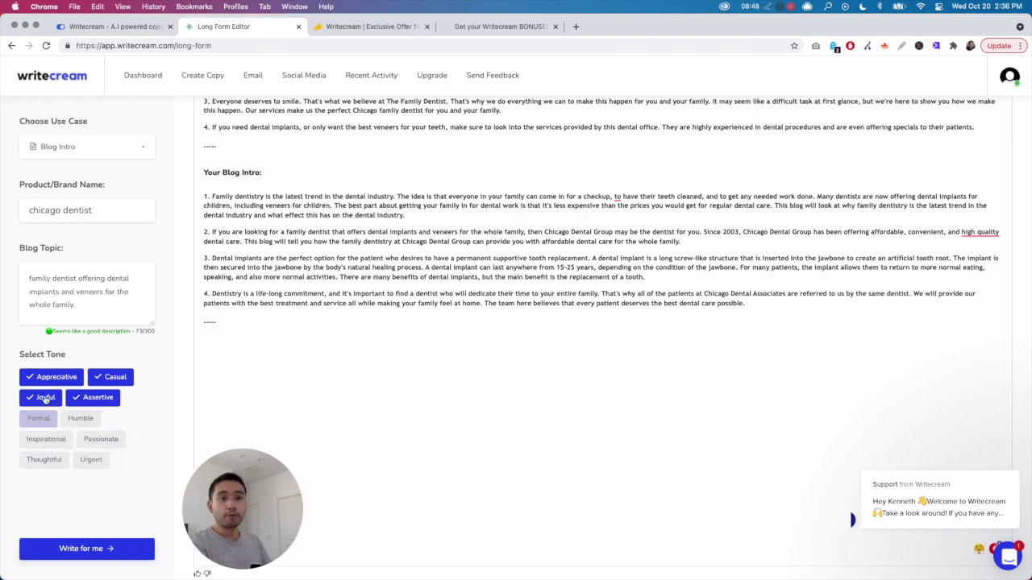
{"action": "left_click", "coordinate": [44, 397]}
{"action": "left_click", "coordinate": [86, 401]}
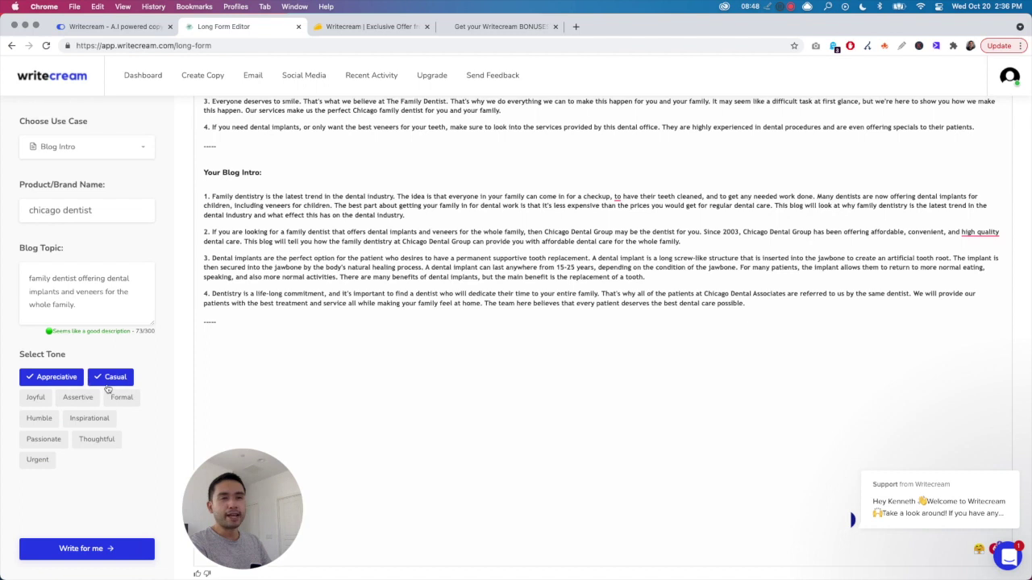
{"action": "left_click", "coordinate": [111, 379]}
{"action": "left_click", "coordinate": [71, 383]}
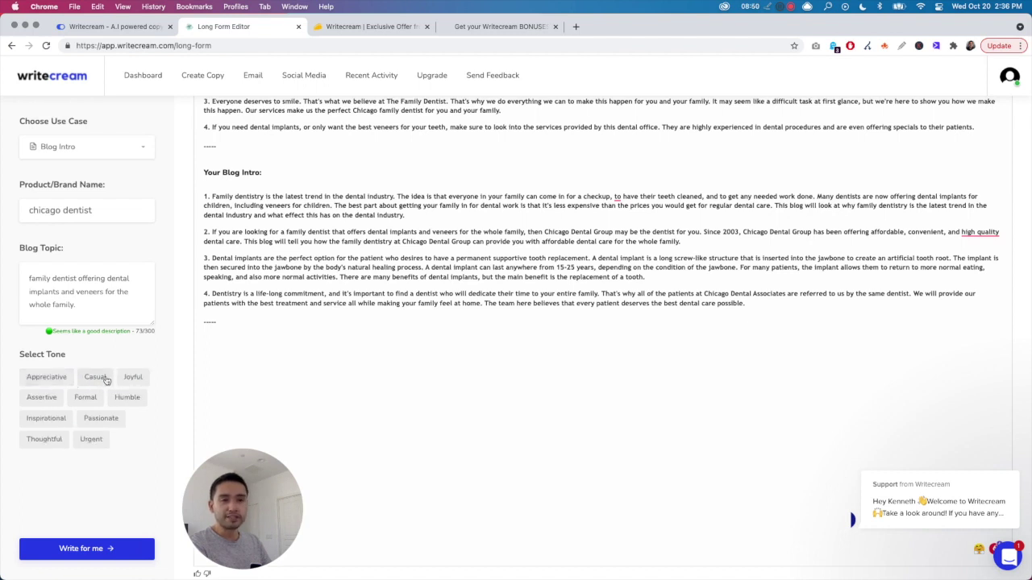
{"action": "left_click", "coordinate": [93, 441]}
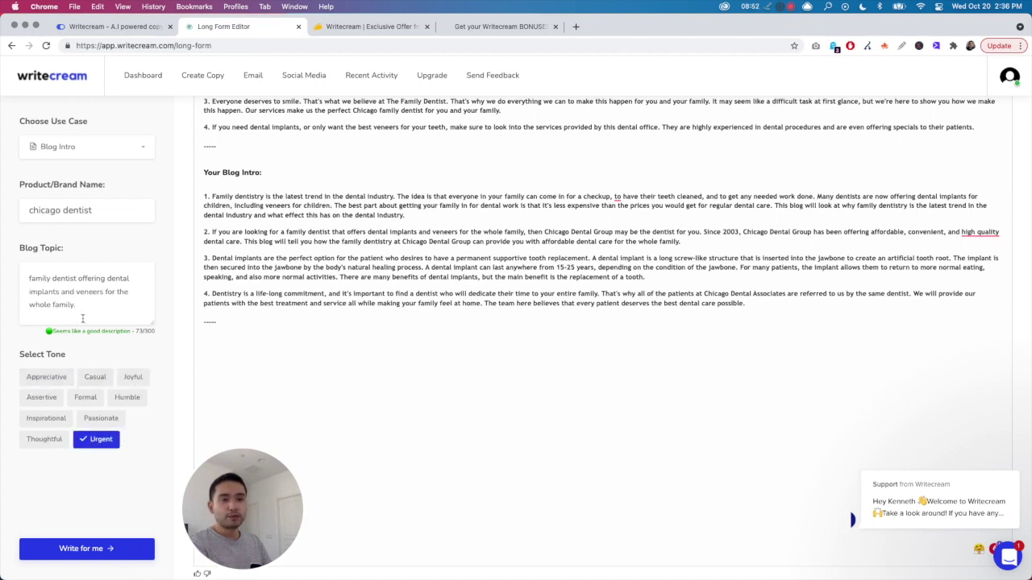
{"action": "left_click", "coordinate": [86, 552]}
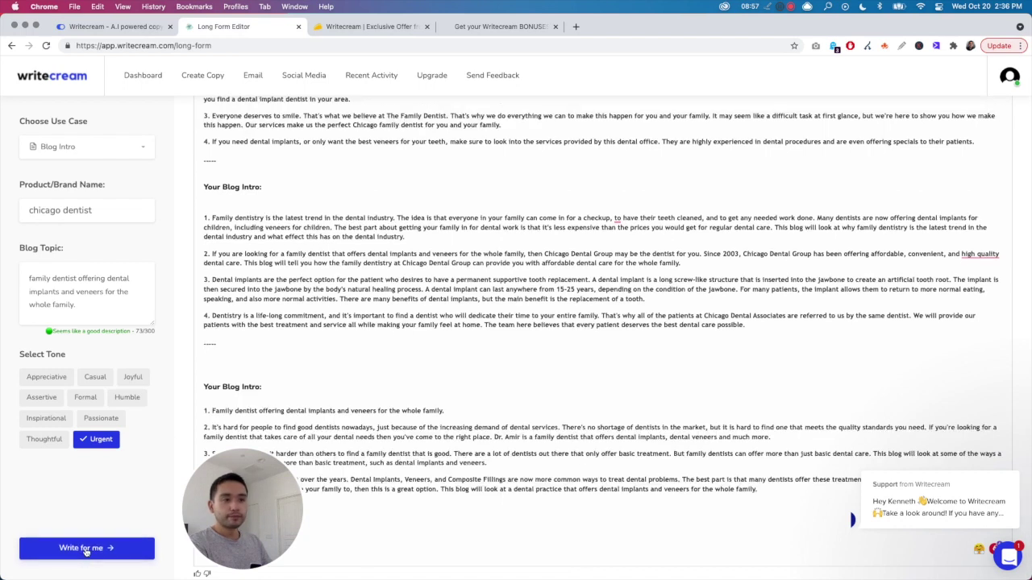
{"action": "left_click_drag", "start_coordinate": [233, 500], "coordinate": [76, 500]}
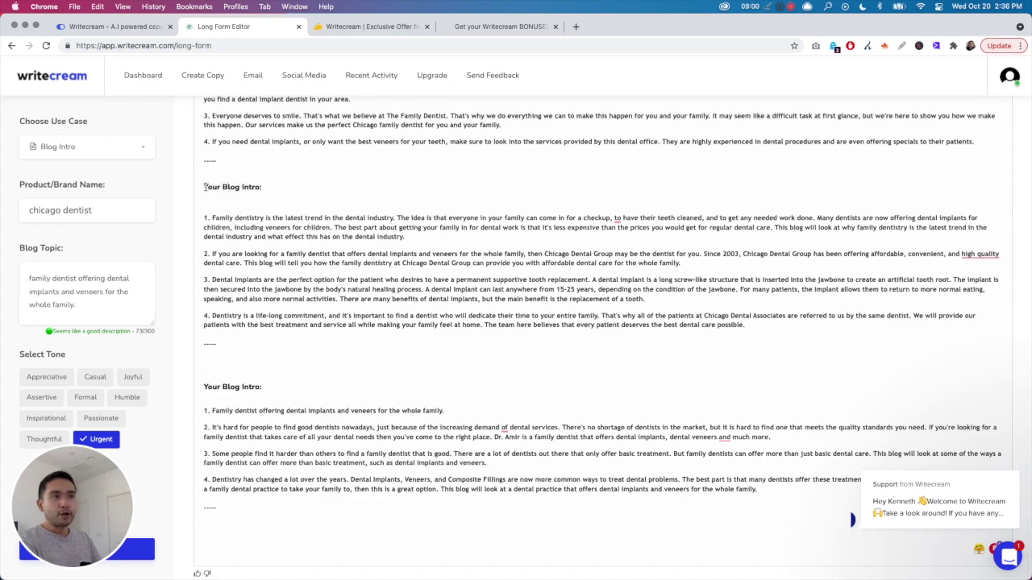
{"action": "left_click_drag", "start_coordinate": [205, 187], "coordinate": [259, 197]}
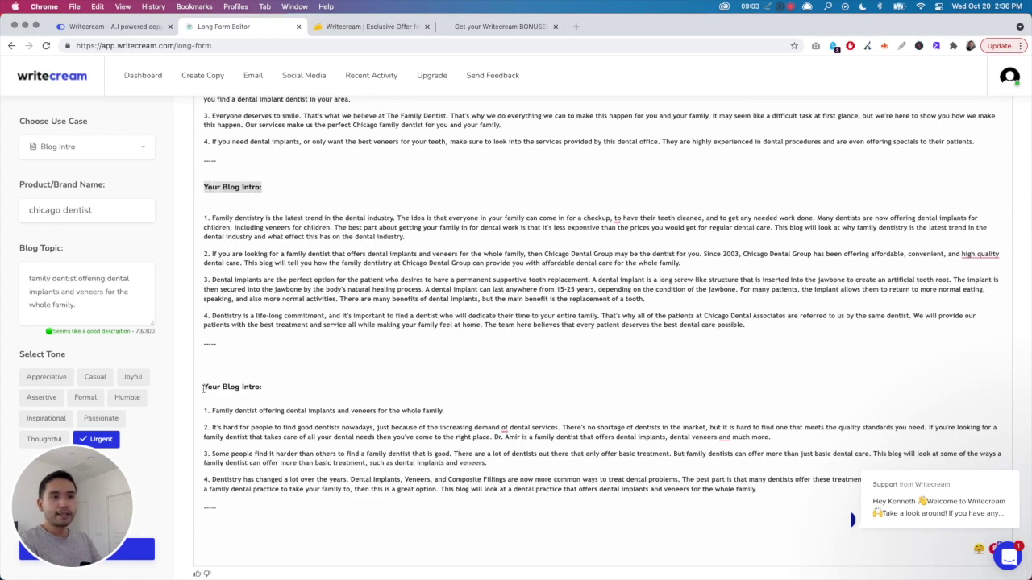
{"action": "left_click_drag", "start_coordinate": [203, 388], "coordinate": [270, 393]}
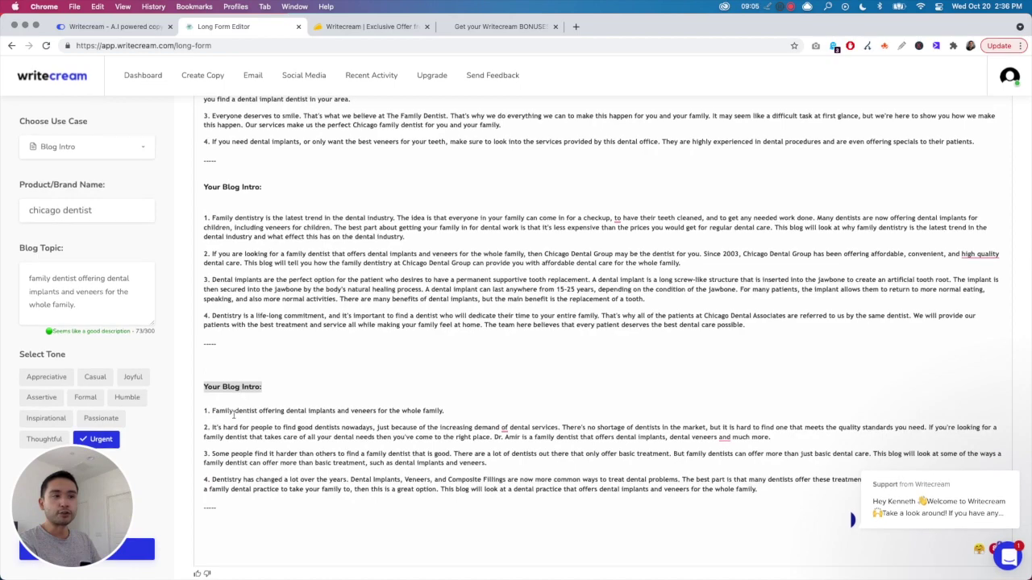
{"action": "left_click", "coordinate": [215, 347]}
{"action": "scroll", "coordinate": [221, 379], "scroll_direction": "up", "scroll_amount": 10}
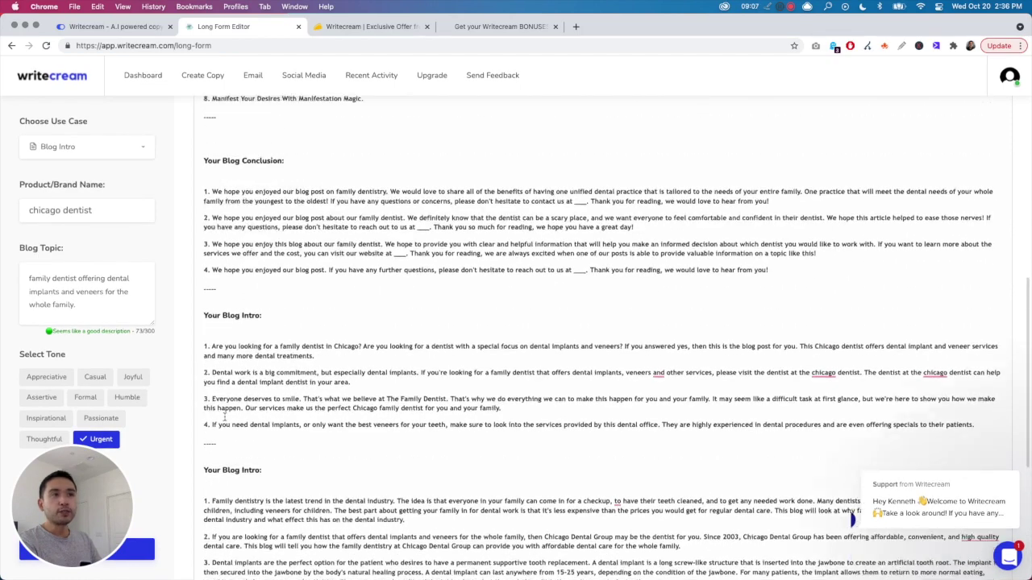
{"action": "scroll", "coordinate": [228, 415], "scroll_direction": "up", "scroll_amount": 7}
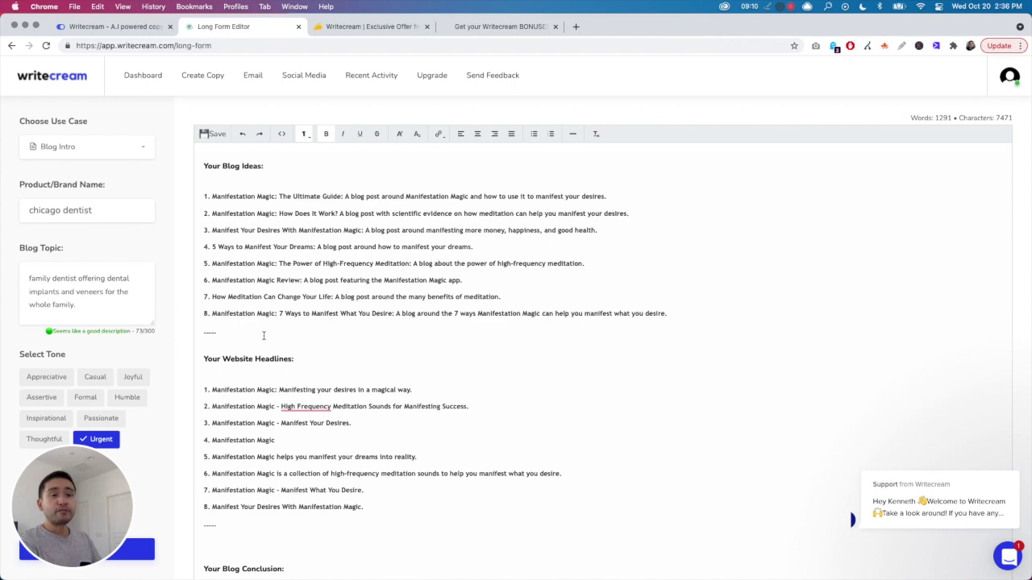
{"action": "scroll", "coordinate": [262, 333], "scroll_direction": "down", "scroll_amount": 5}
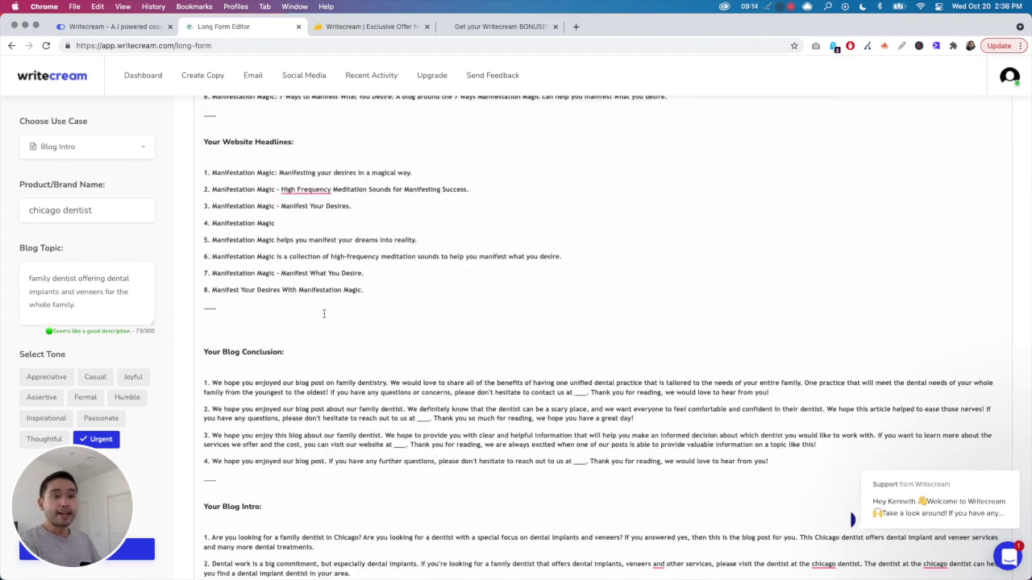
{"action": "scroll", "coordinate": [300, 314], "scroll_direction": "down", "scroll_amount": 10}
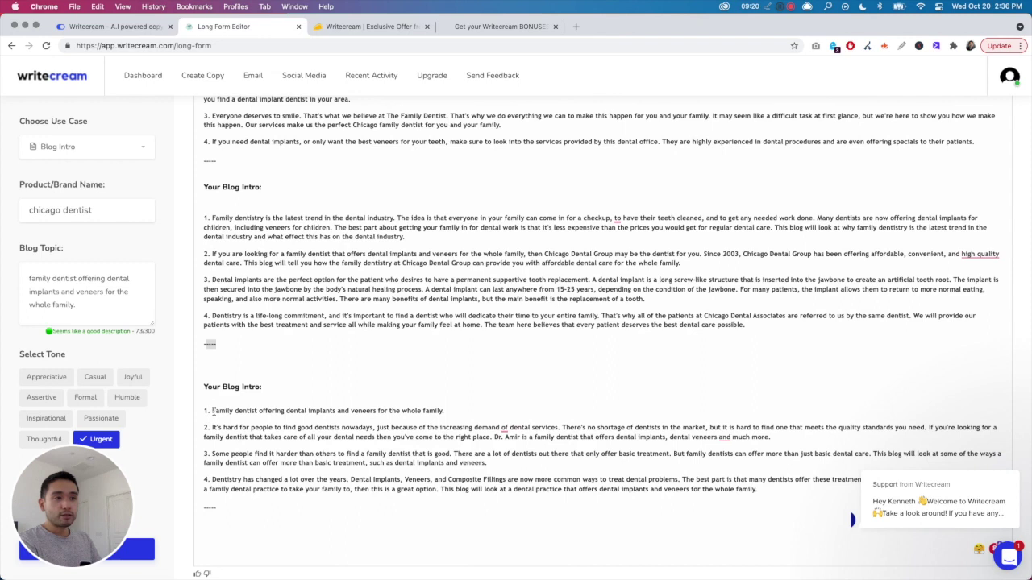
{"action": "left_click_drag", "start_coordinate": [212, 411], "coordinate": [436, 410]}
{"action": "left_click_drag", "start_coordinate": [214, 427], "coordinate": [775, 428]}
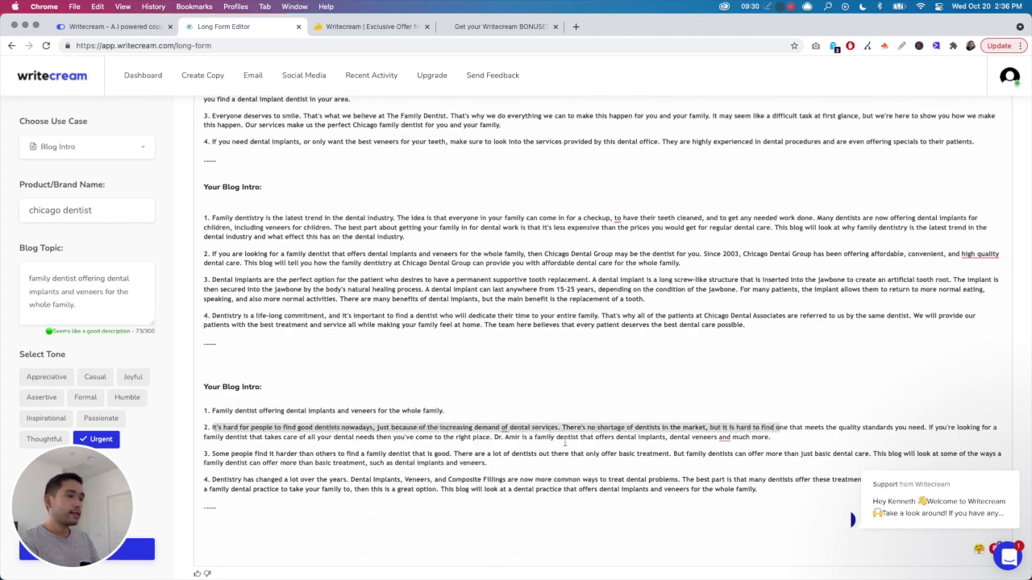
{"action": "left_click_drag", "start_coordinate": [205, 453], "coordinate": [503, 456]}
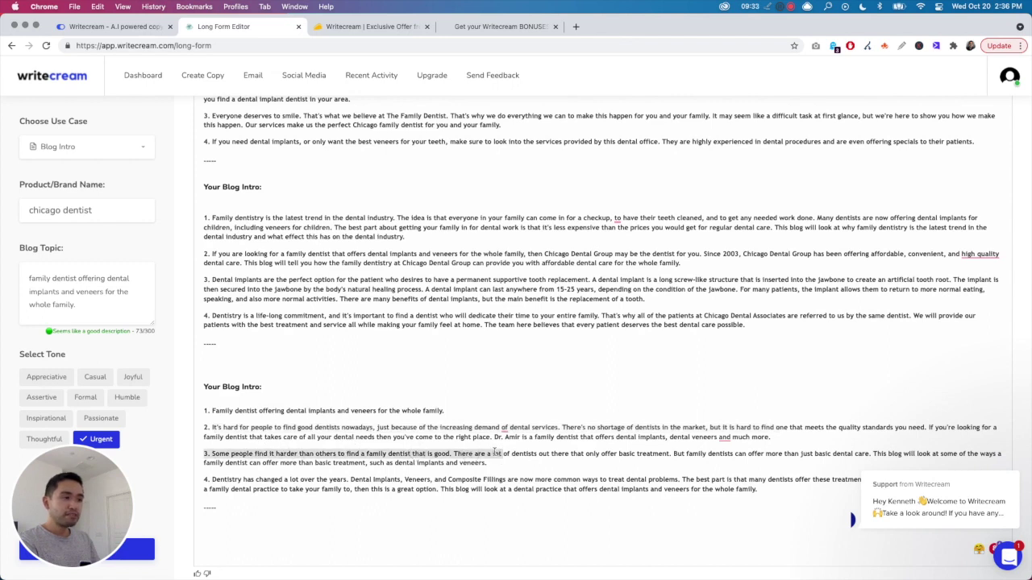
{"action": "left_click", "coordinate": [834, 500]}
{"action": "left_click_drag", "start_coordinate": [759, 489], "coordinate": [217, 480]}
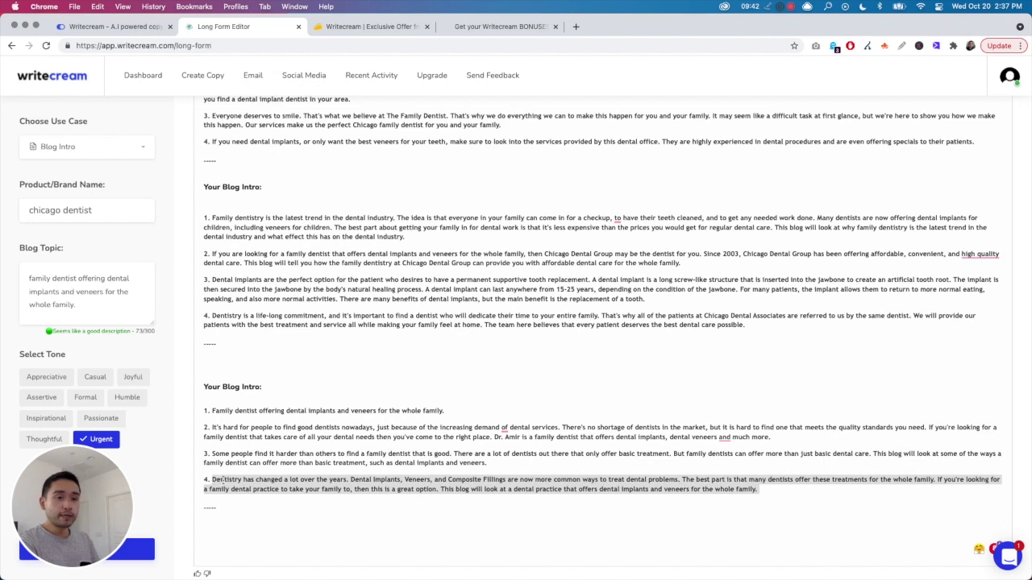
{"action": "left_click", "coordinate": [242, 478]}
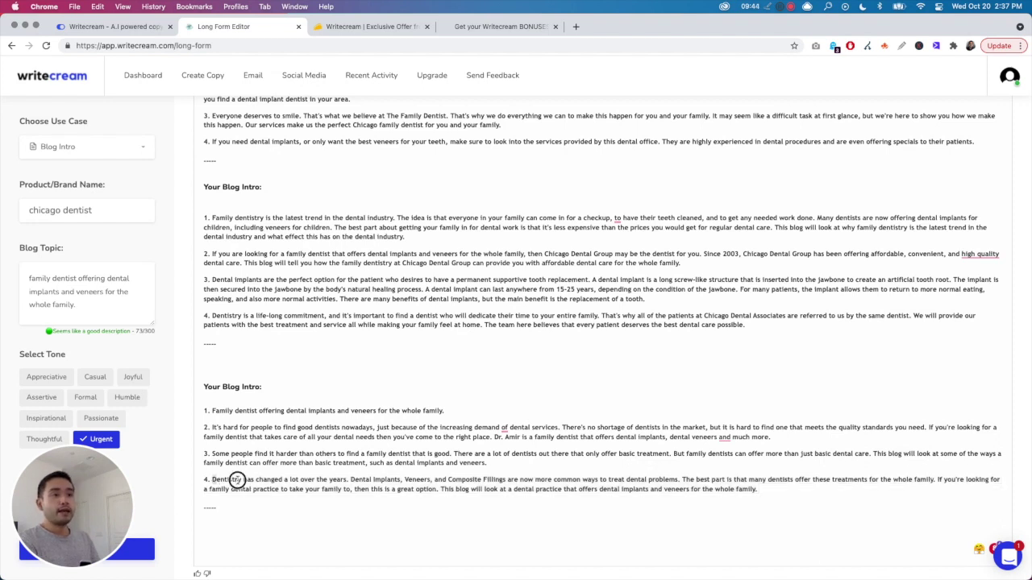
{"action": "left_click_drag", "start_coordinate": [212, 479], "coordinate": [748, 489]}
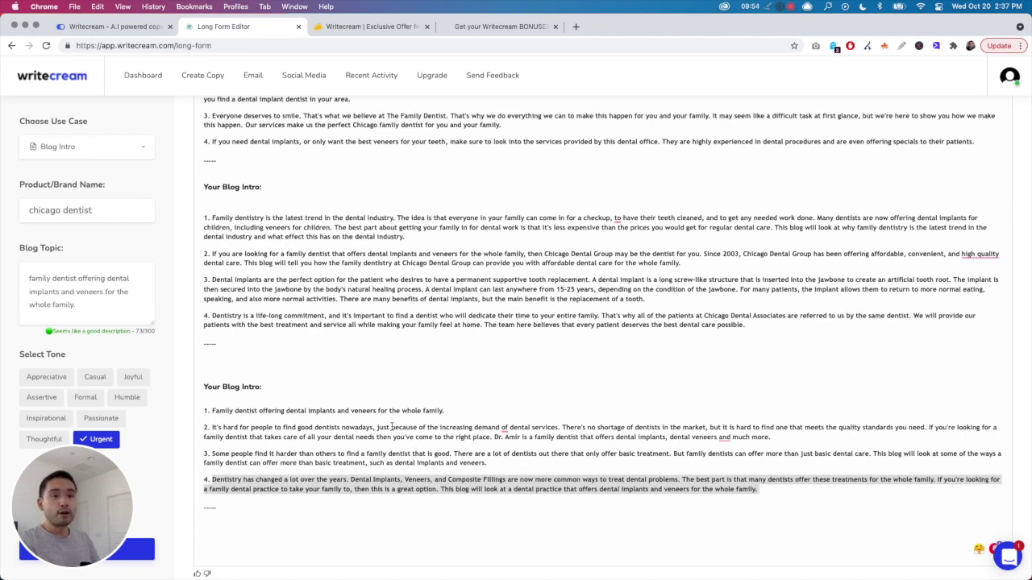
{"action": "left_click", "coordinate": [221, 536]}
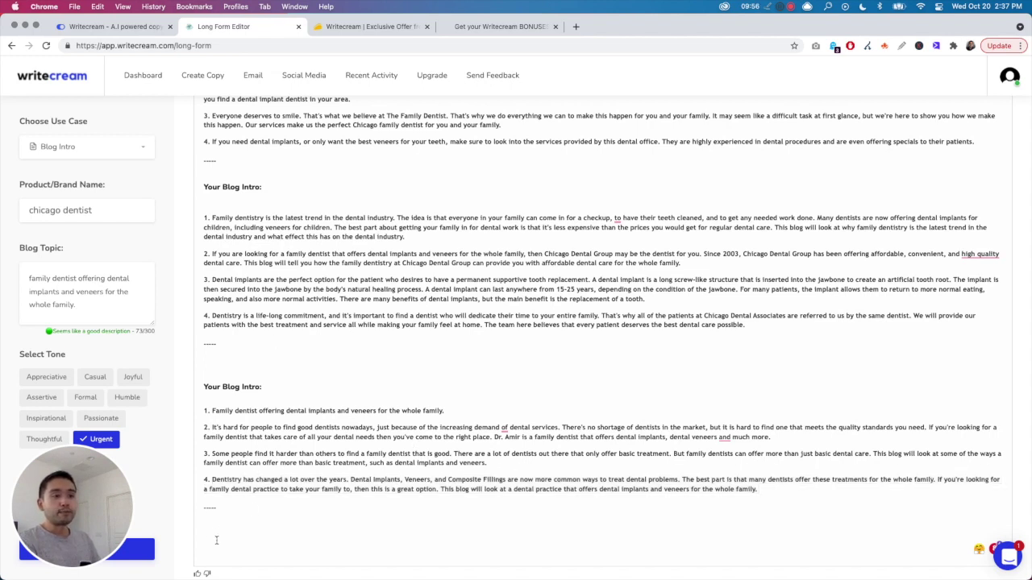
Make the 'Your Blog Ideas:' heading italic, underlined, smaller and subscript
{"action": "left_click", "coordinate": [89, 148]}
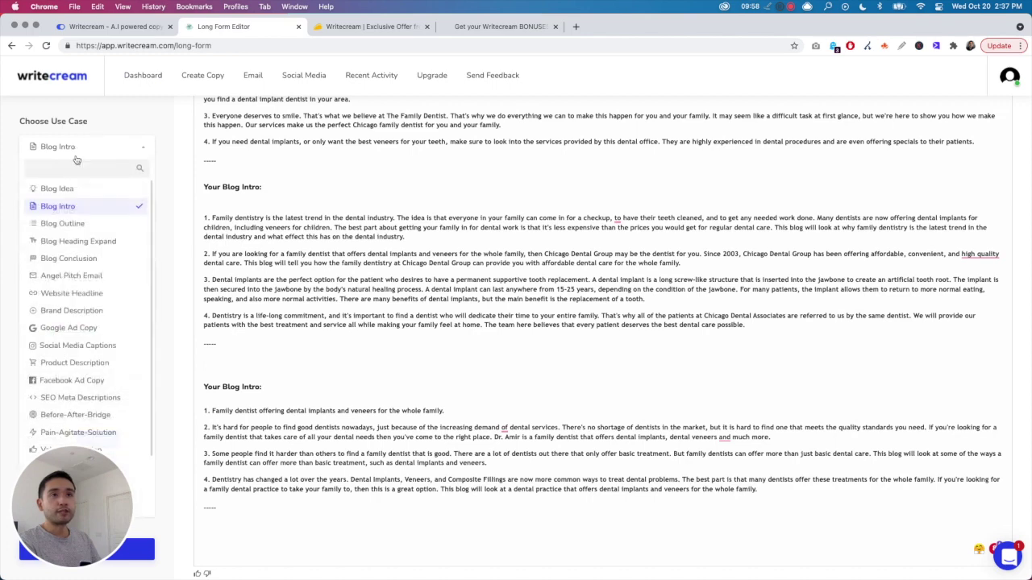
{"action": "left_click", "coordinate": [185, 448]}
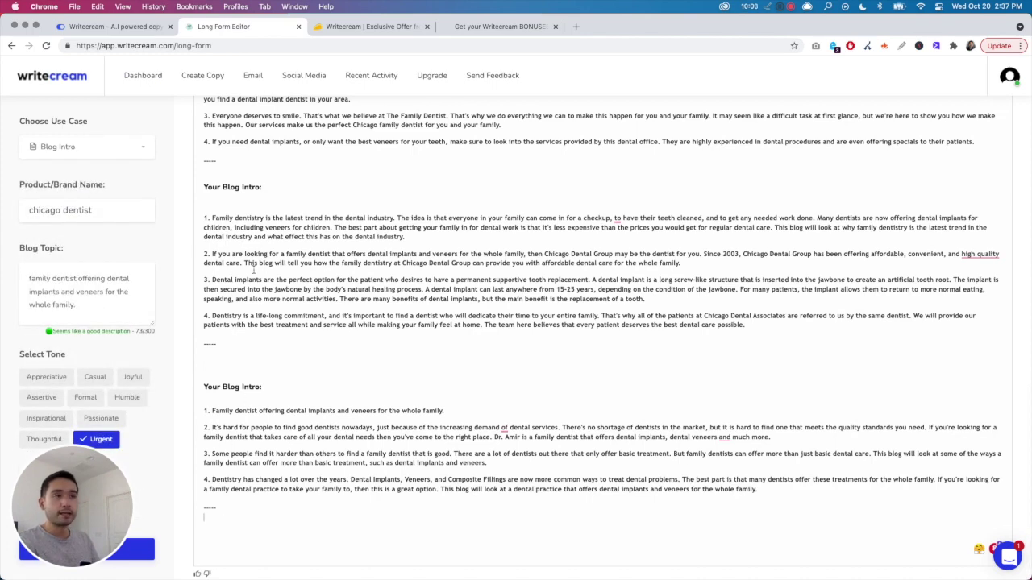
{"action": "scroll", "coordinate": [260, 268], "scroll_direction": "up", "scroll_amount": 5}
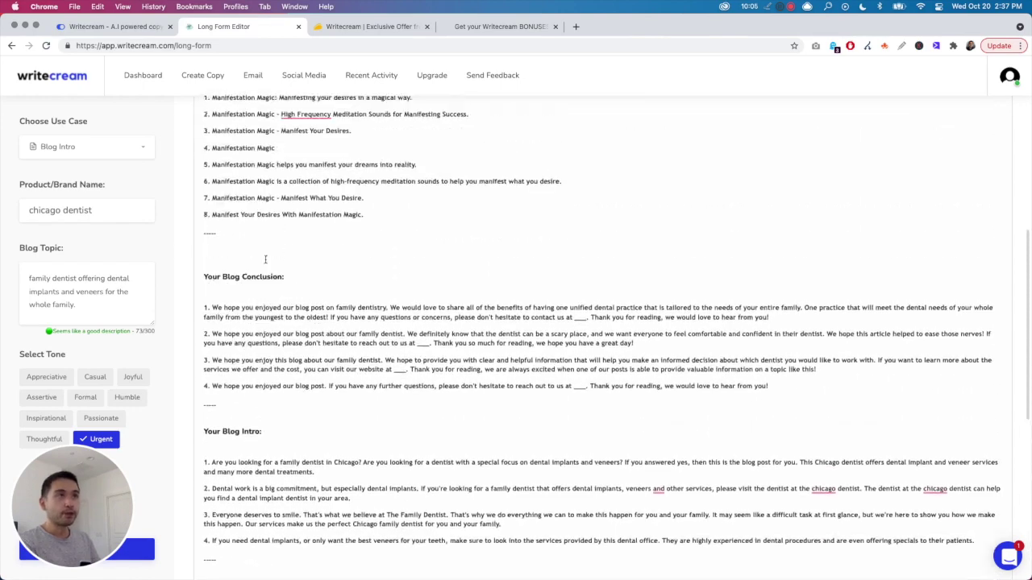
{"action": "scroll", "coordinate": [265, 259], "scroll_direction": "up", "scroll_amount": 5}
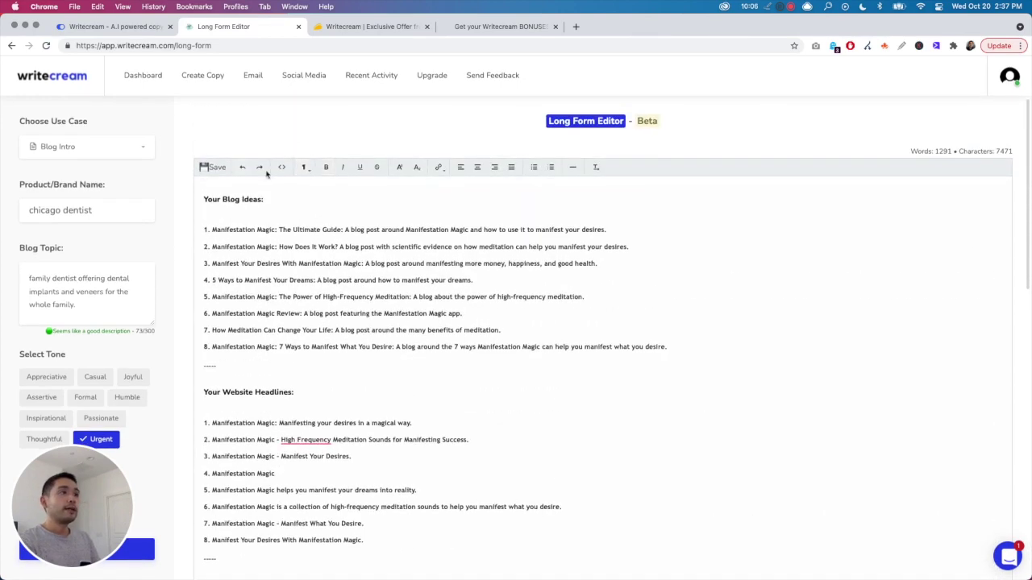
{"action": "left_click_drag", "start_coordinate": [208, 200], "coordinate": [298, 200]}
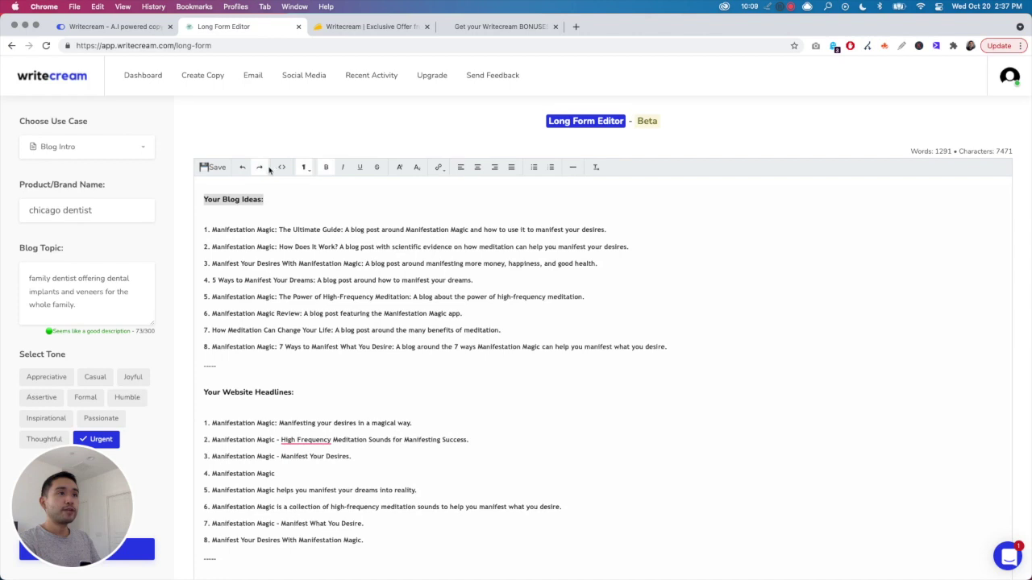
{"action": "left_click", "coordinate": [344, 169]}
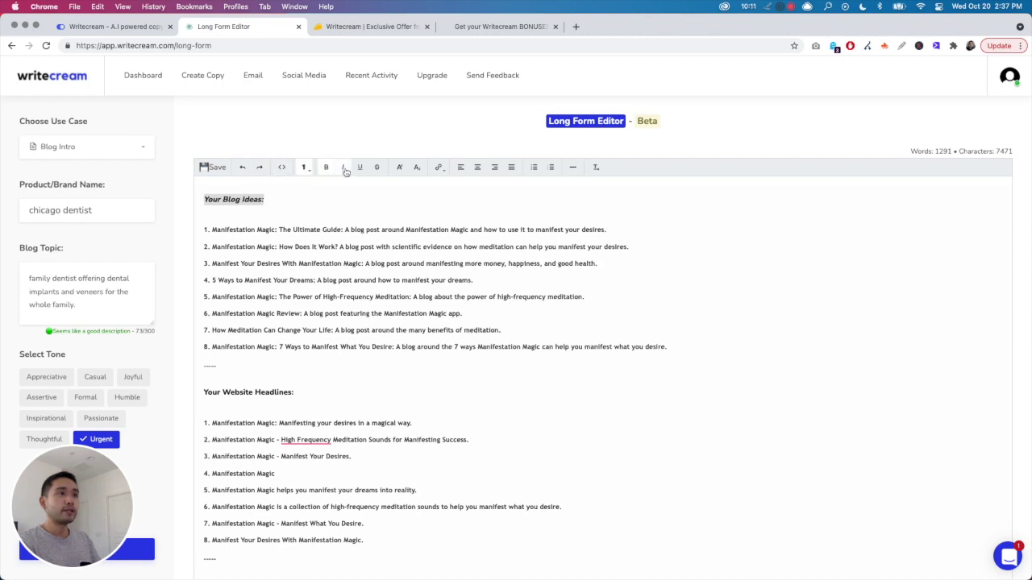
{"action": "left_click", "coordinate": [359, 167]}
{"action": "left_click", "coordinate": [401, 168]}
{"action": "left_click", "coordinate": [417, 169]}
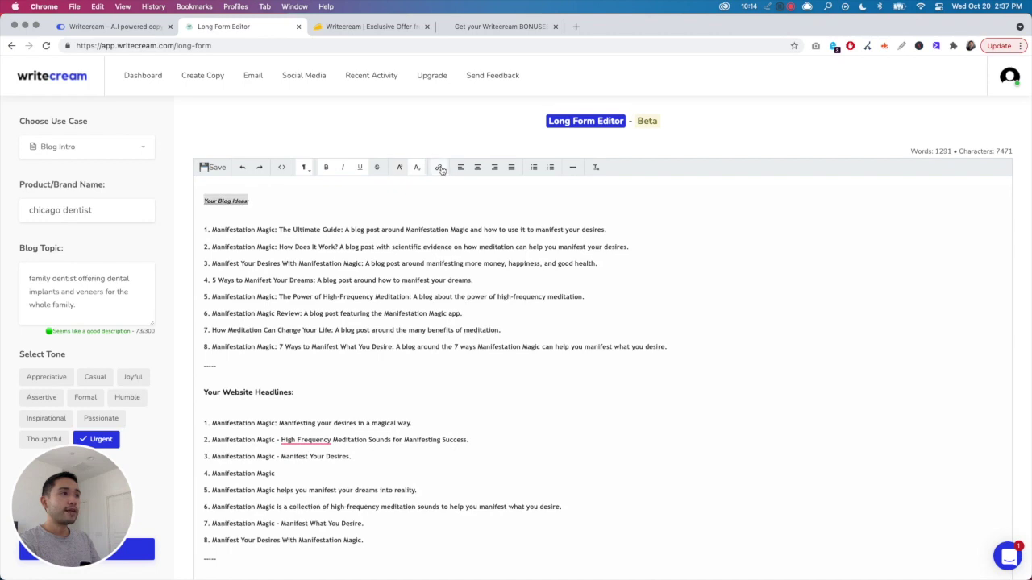
Clear the heading's formatting and check the count of 1291 words, 7471 characters
{"action": "left_click", "coordinate": [596, 168]}
{"action": "left_click", "coordinate": [370, 224]}
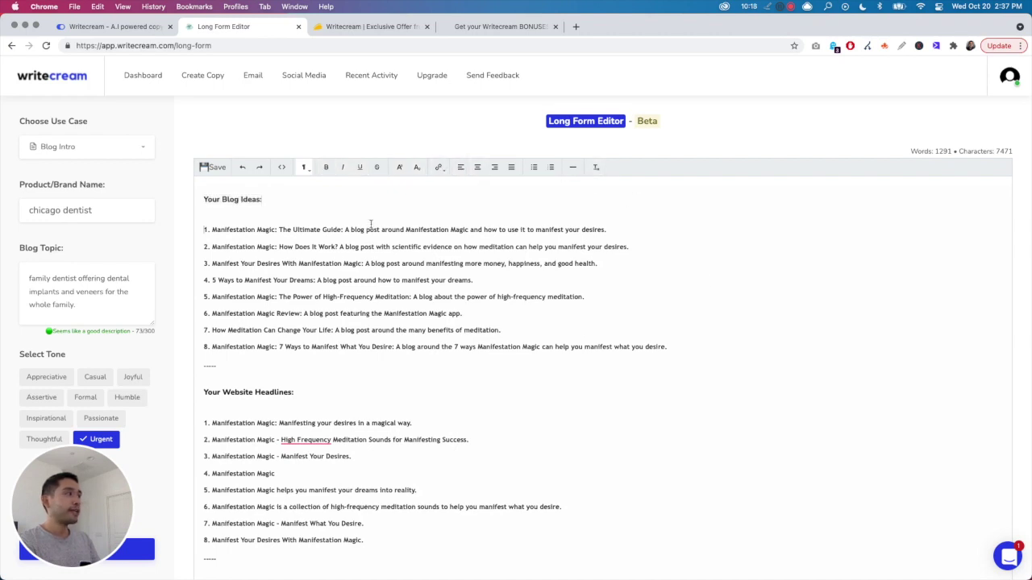
{"action": "left_click_drag", "start_coordinate": [909, 152], "coordinate": [1006, 148]}
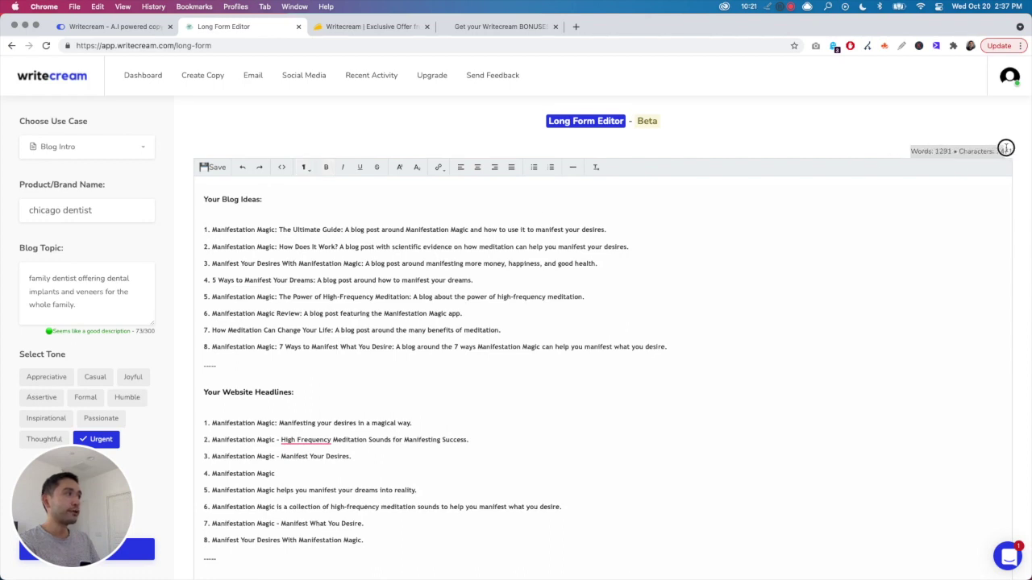
{"action": "left_click", "coordinate": [621, 148]}
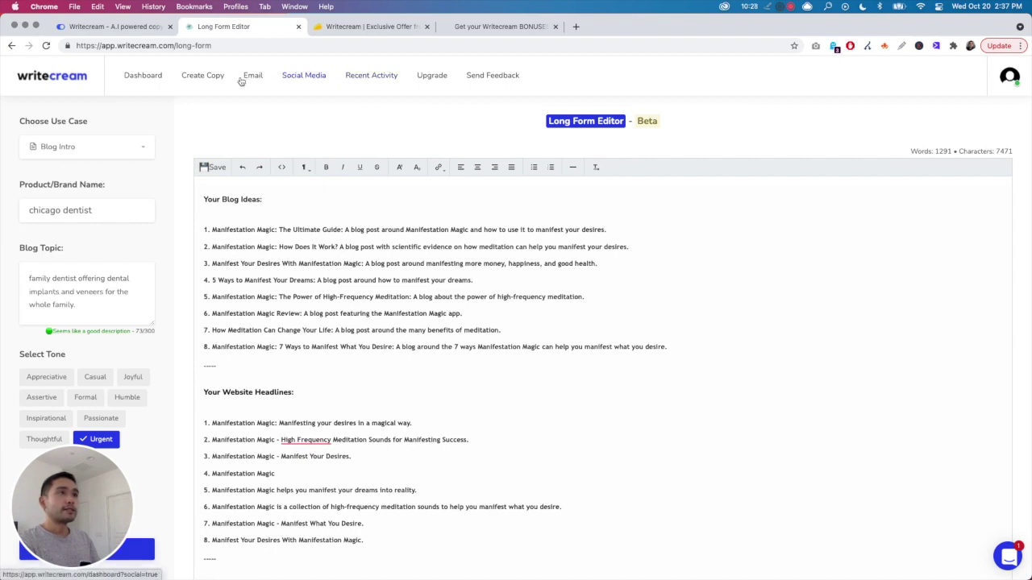
Return to the dashboard and filter to SEO tools like Blog Outline and Quora Answer Assist
{"action": "left_click", "coordinate": [157, 83]}
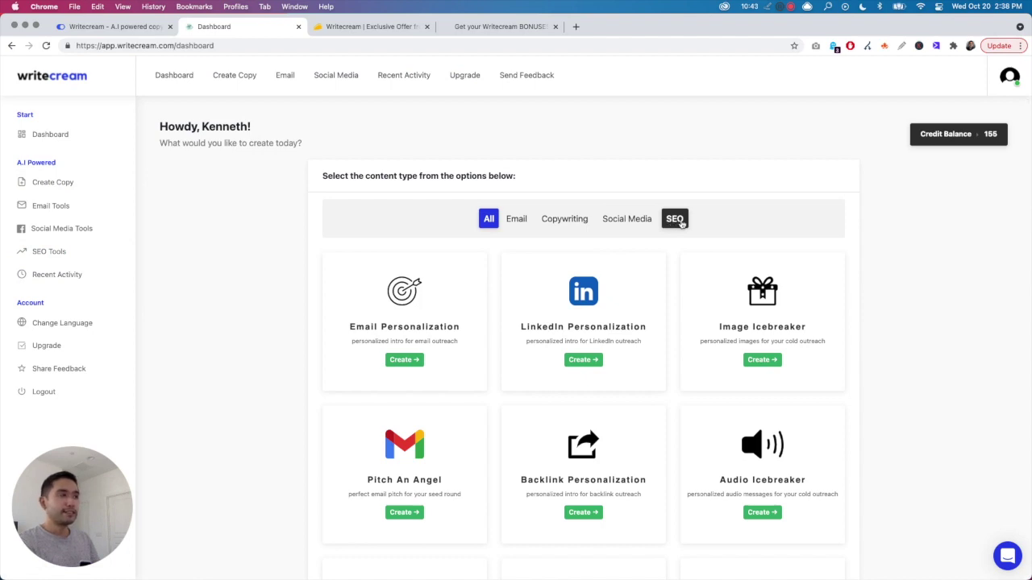
{"action": "left_click", "coordinate": [679, 221]}
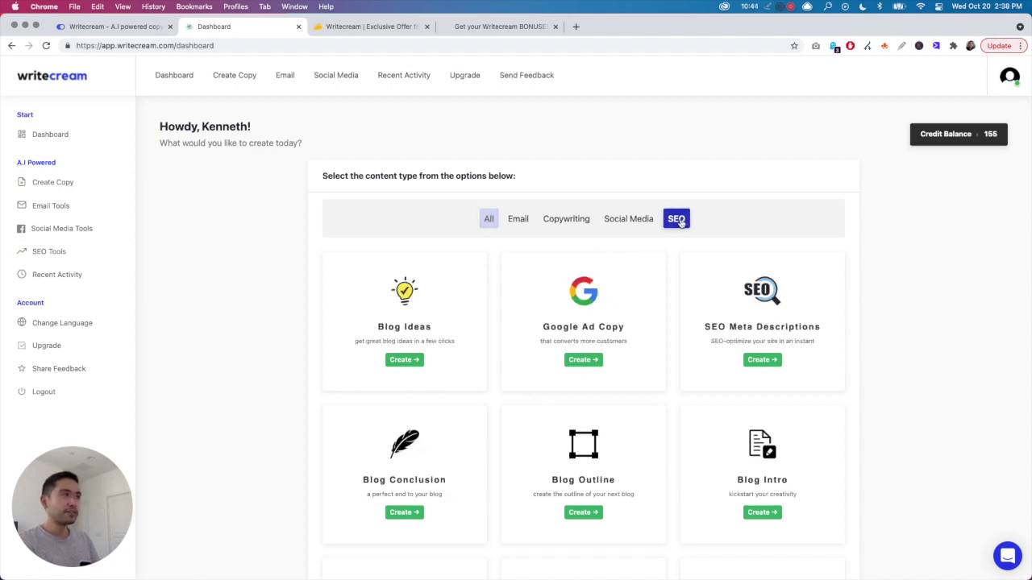
{"action": "scroll", "coordinate": [675, 224], "scroll_direction": "down", "scroll_amount": 3}
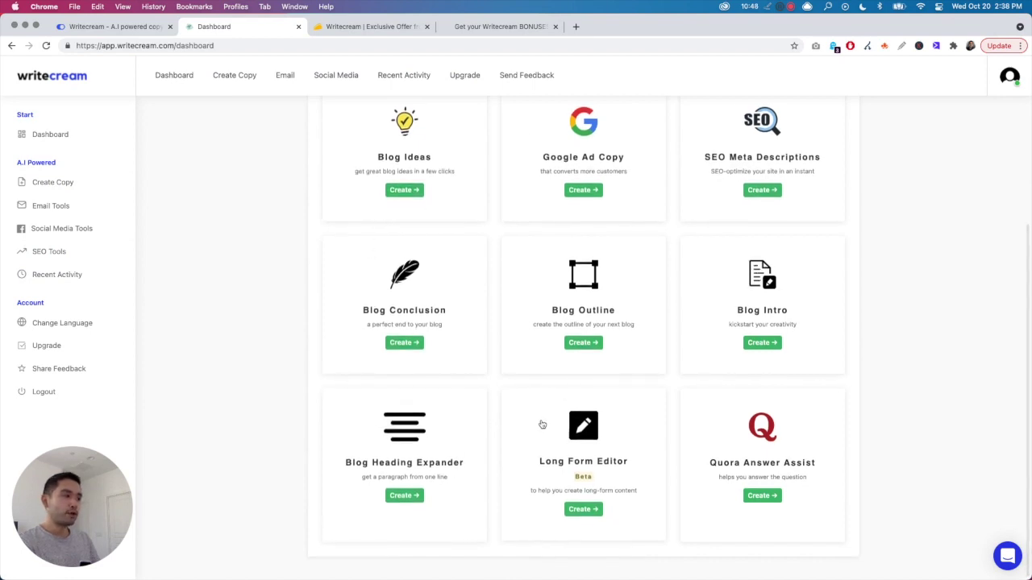
Generate Quora answers to 'how to do make money with affiliate marketing' from blog and YouTube points
{"action": "left_click", "coordinate": [765, 495]}
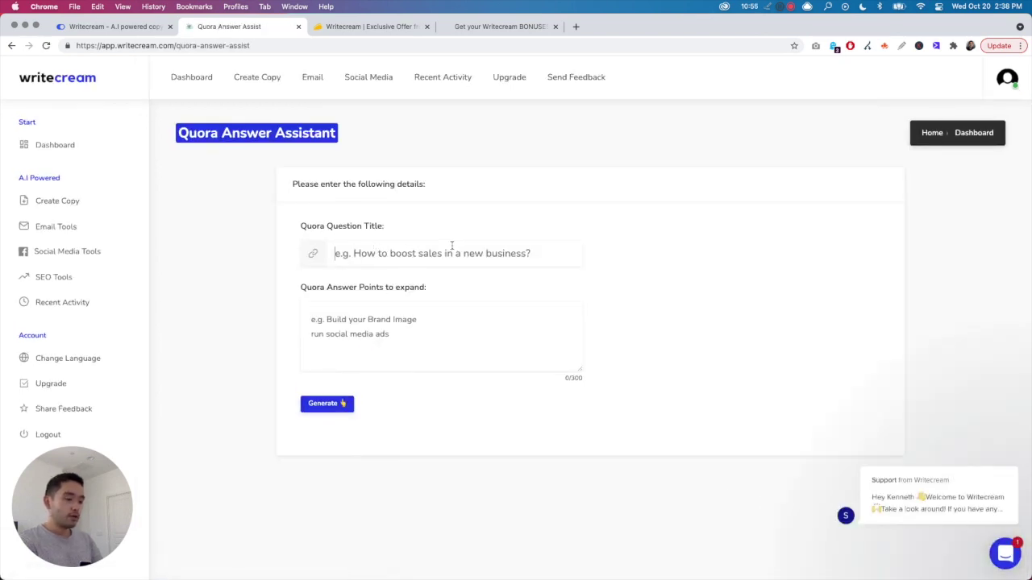
{"action": "left_click", "coordinate": [451, 251]}
{"action": "type", "text": "how to do"}
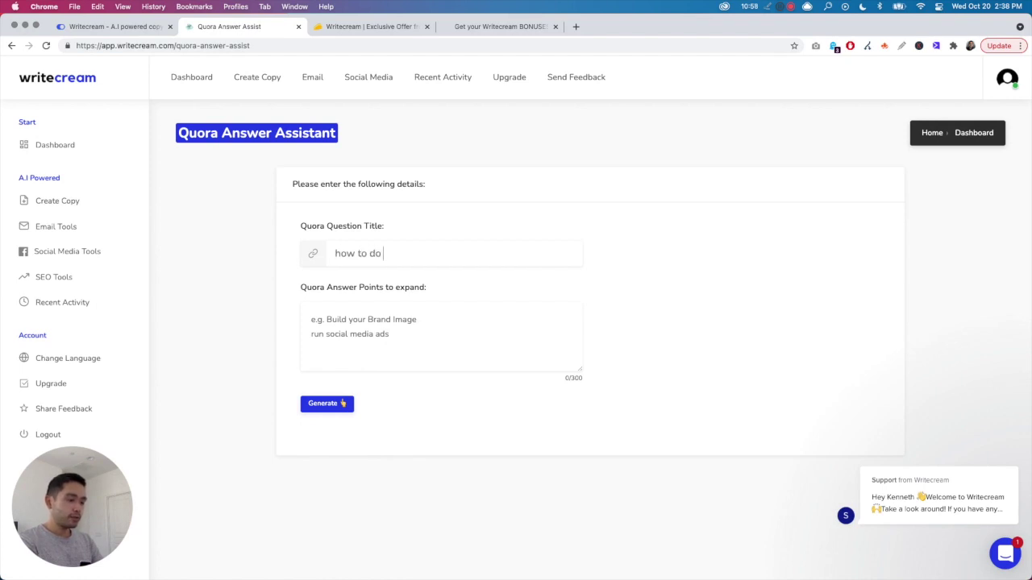
{"action": "type", "text": " make money with "}
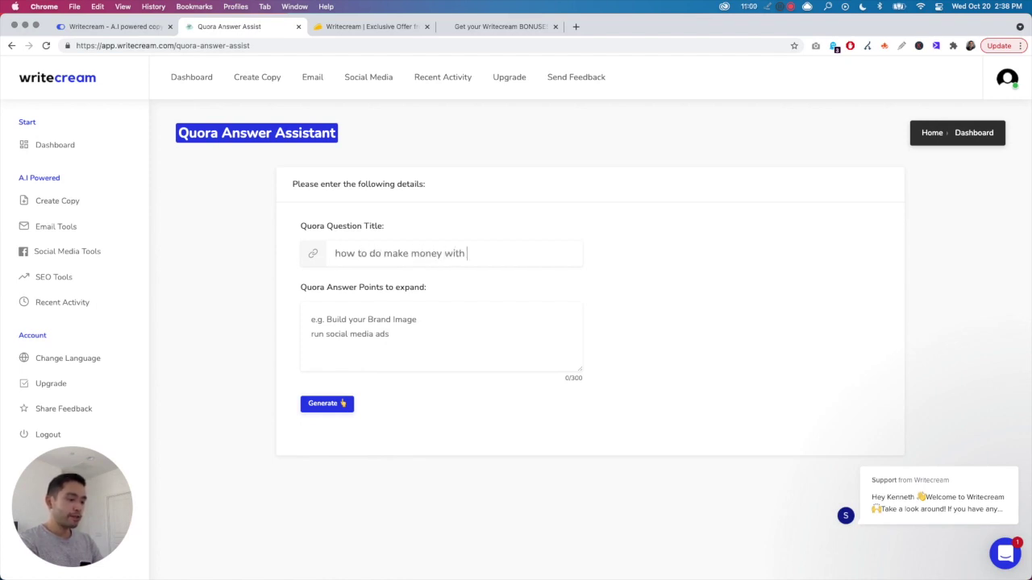
{"action": "type", "text": "affiliate marketing"}
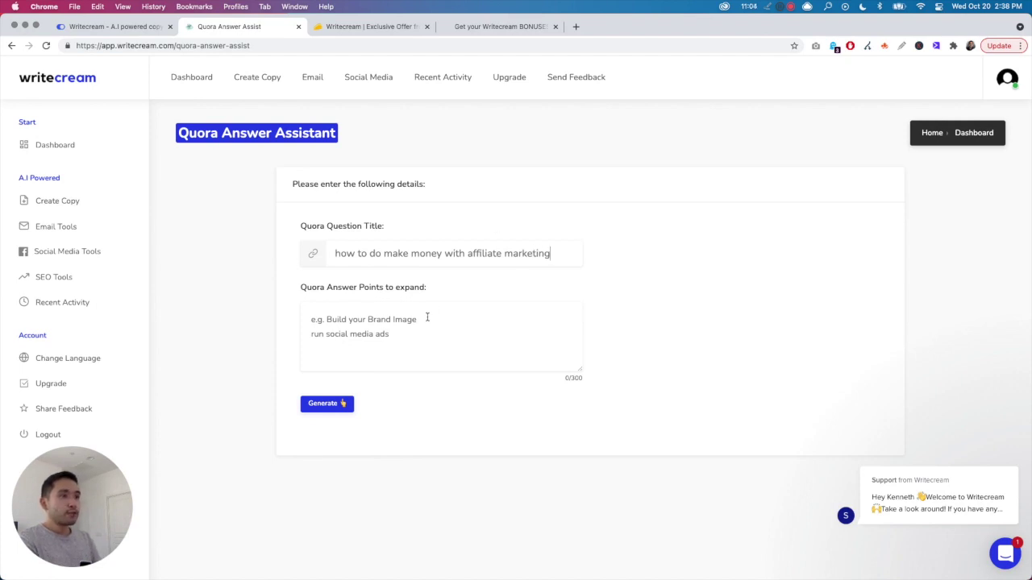
{"action": "type", "text": "you can create blog pa"}
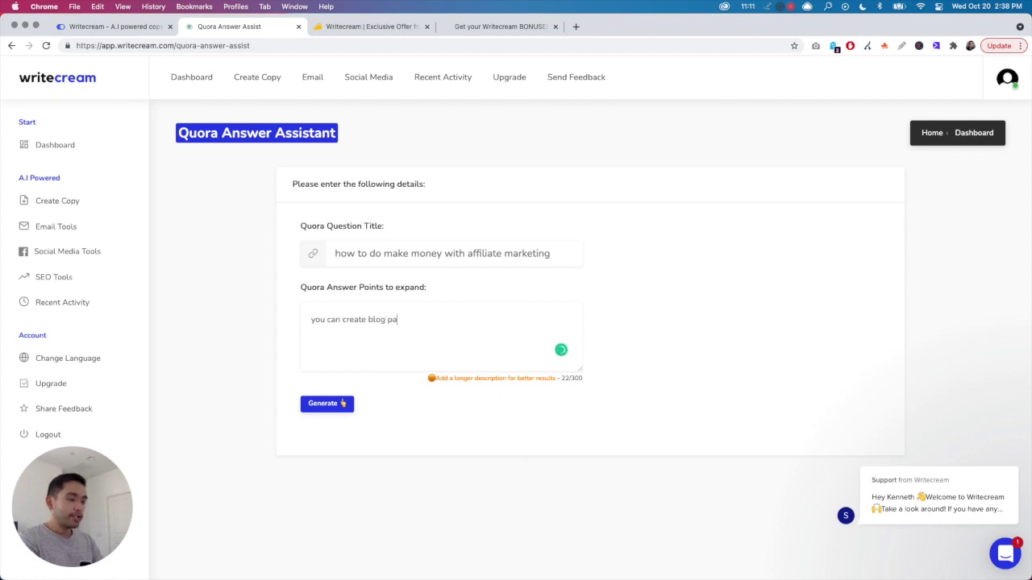
{"action": "type", "text": "ges on your site to sell p"}
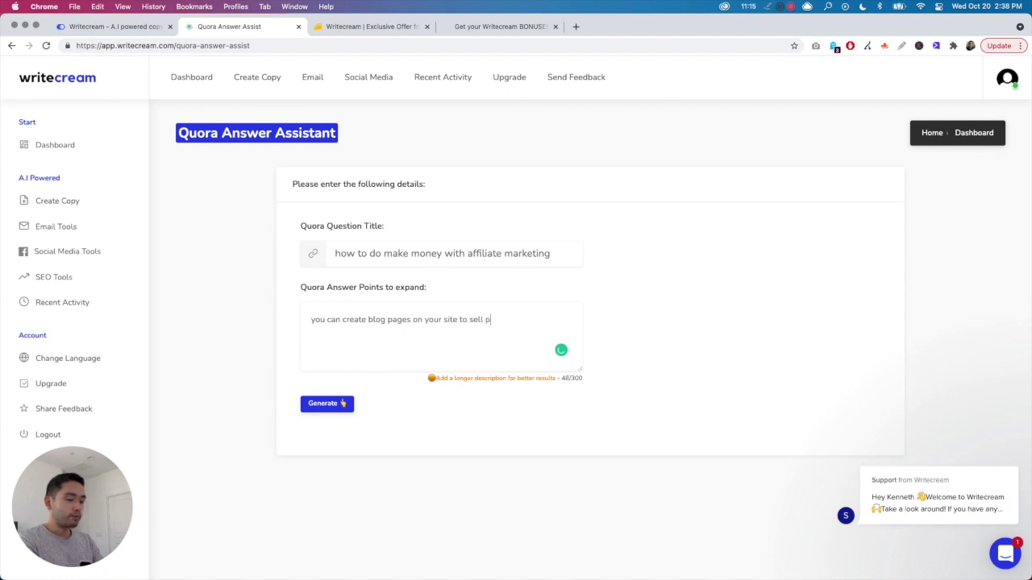
{"action": "type", "text": "roducts. you can rec"}
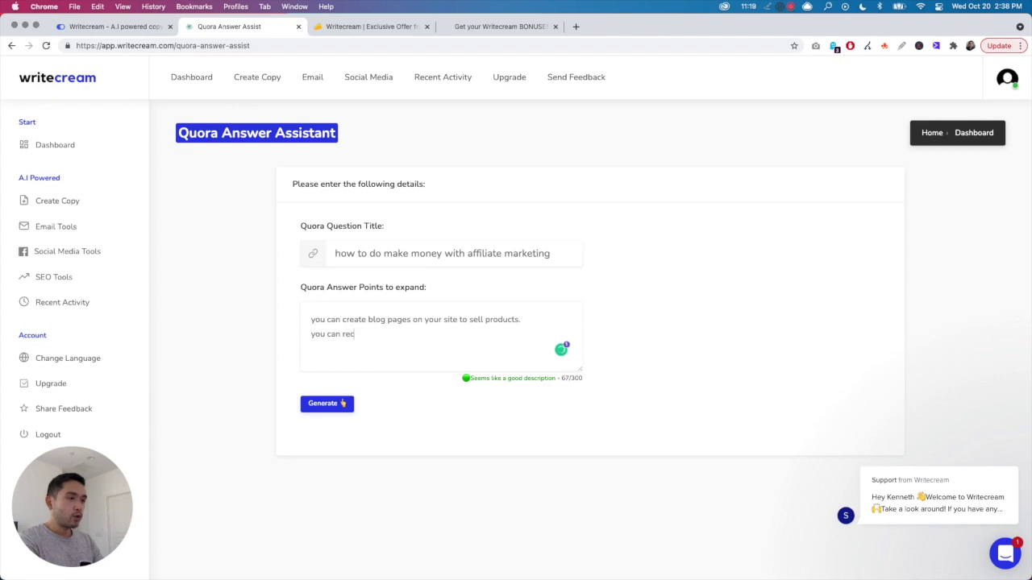
{"action": "type", "text": "ord and publish "}
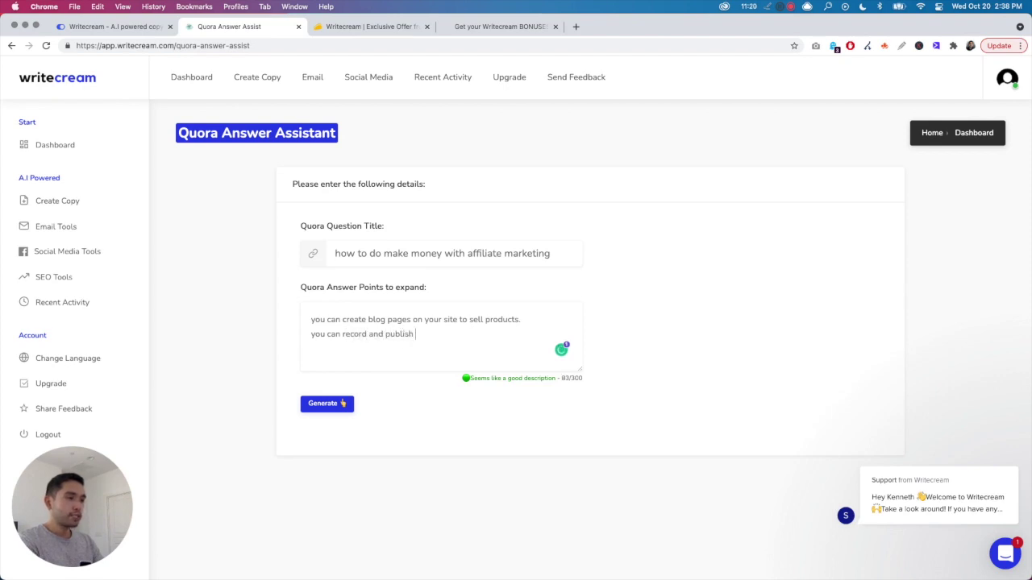
{"action": "type", "text": "youtube videos."}
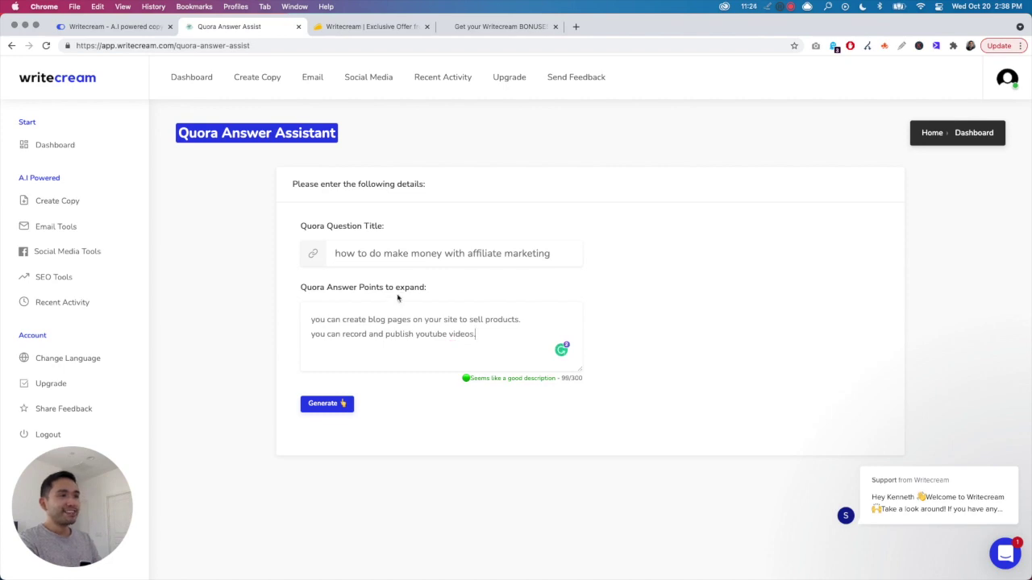
{"action": "left_click", "coordinate": [337, 403]}
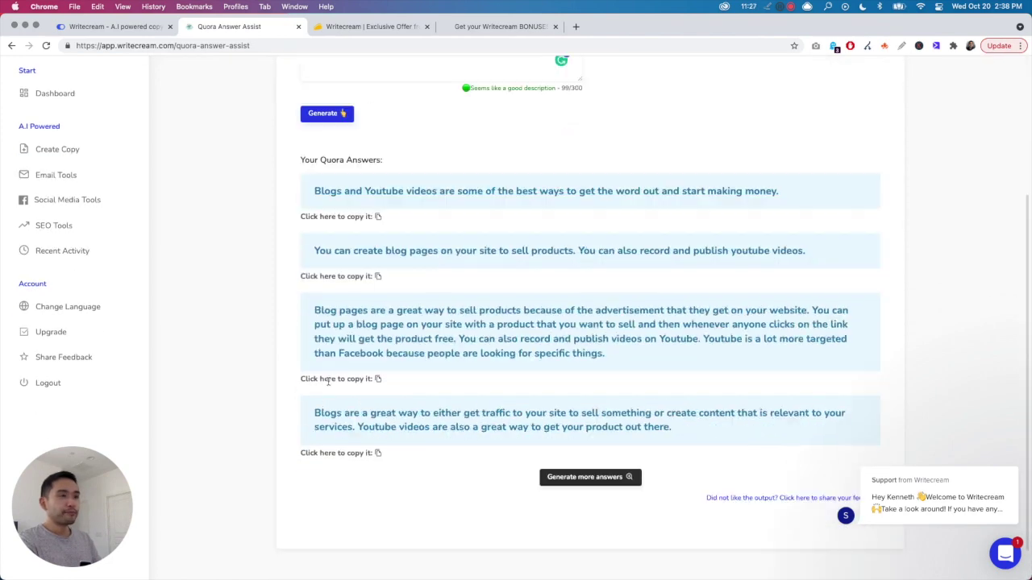
Read through the four generated affiliate-marketing answers, then go to Recent Activity
{"action": "scroll", "coordinate": [328, 383], "scroll_direction": "down", "scroll_amount": 1}
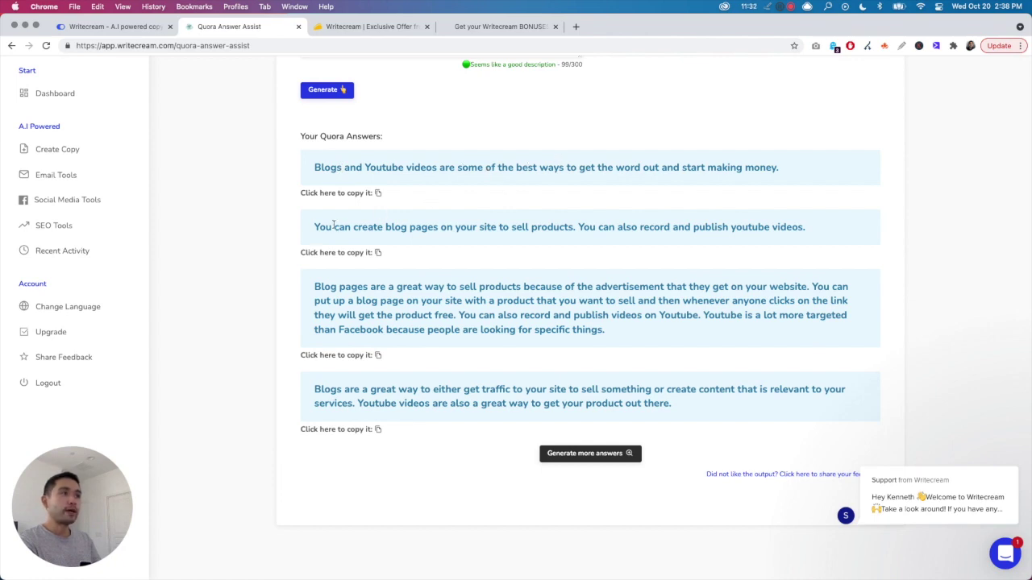
{"action": "left_click_drag", "start_coordinate": [315, 227], "coordinate": [822, 230]}
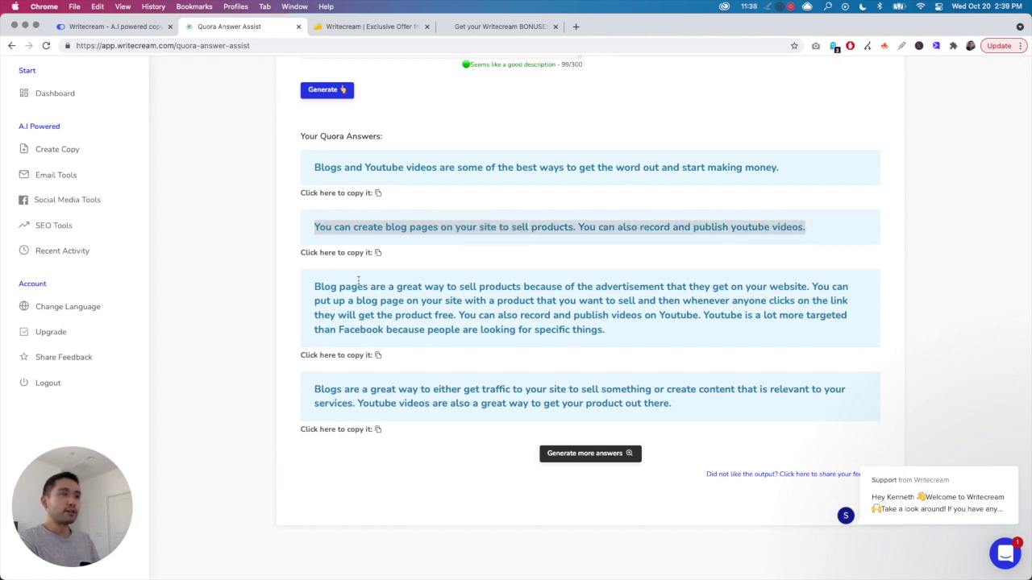
{"action": "scroll", "coordinate": [359, 279], "scroll_direction": "up", "scroll_amount": 3}
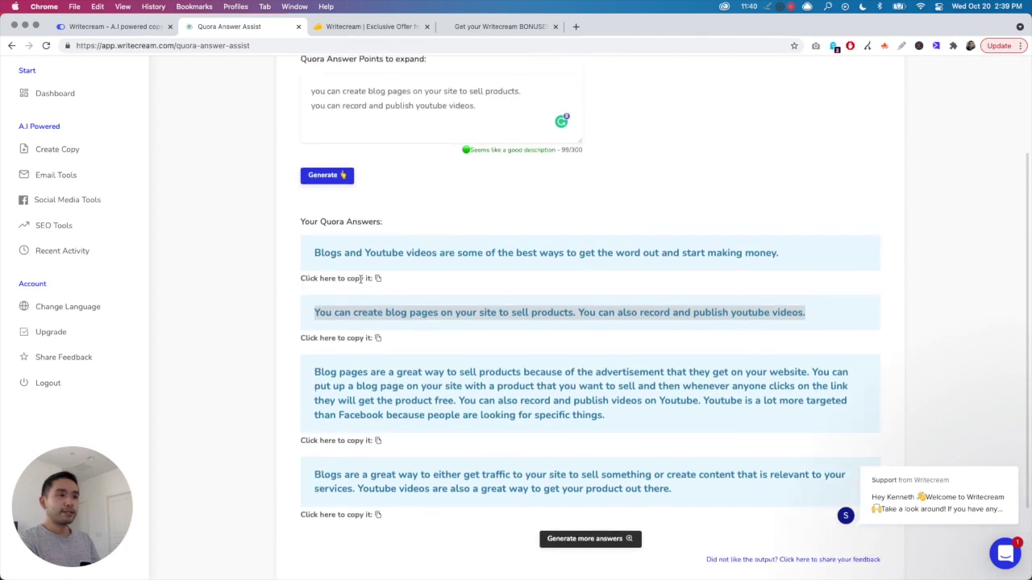
{"action": "scroll", "coordinate": [359, 284], "scroll_direction": "down", "scroll_amount": 1}
{"action": "scroll", "coordinate": [362, 285], "scroll_direction": "up", "scroll_amount": 3}
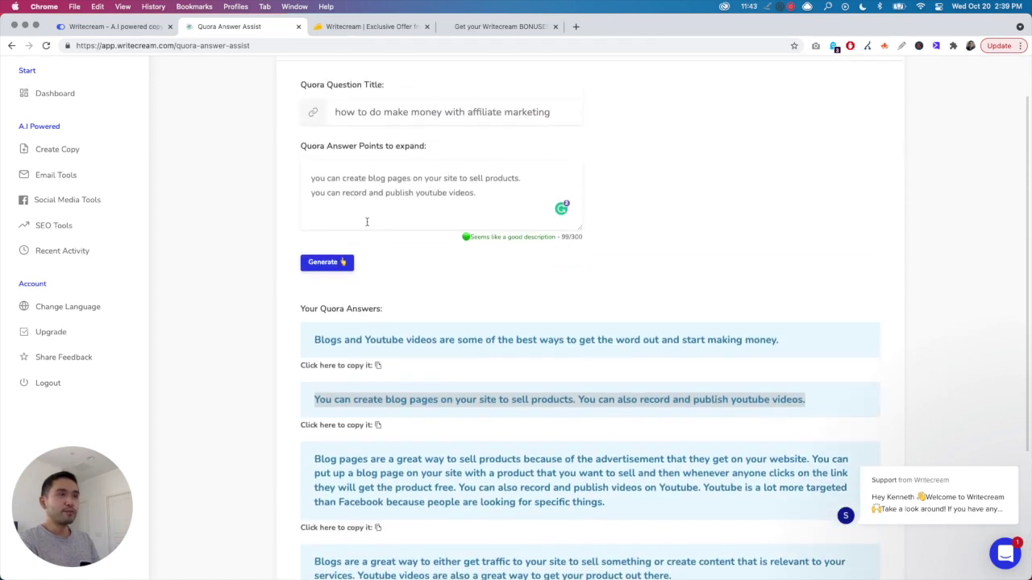
{"action": "scroll", "coordinate": [366, 222], "scroll_direction": "up", "scroll_amount": 1}
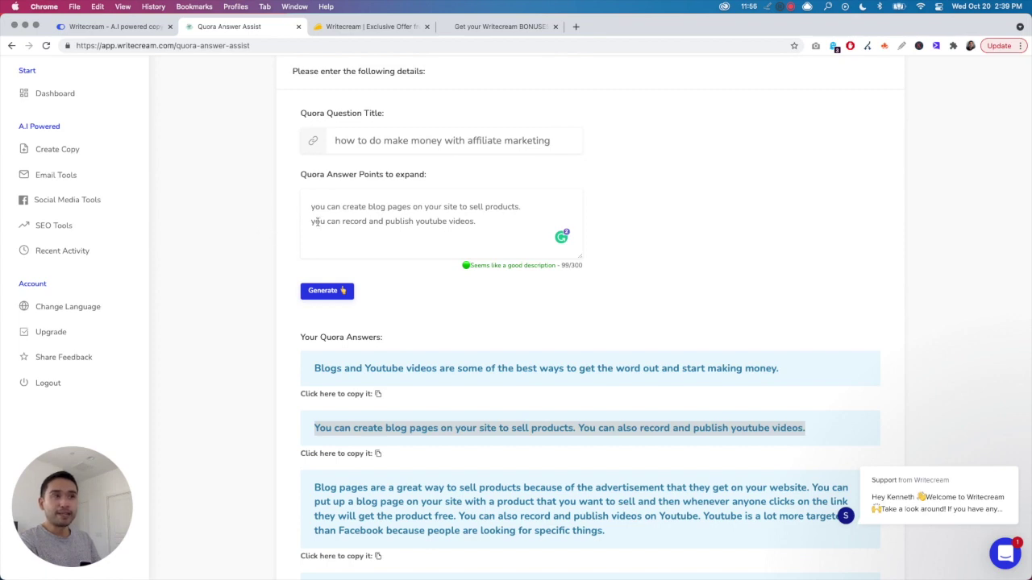
{"action": "left_click_drag", "start_coordinate": [329, 218], "coordinate": [426, 221]}
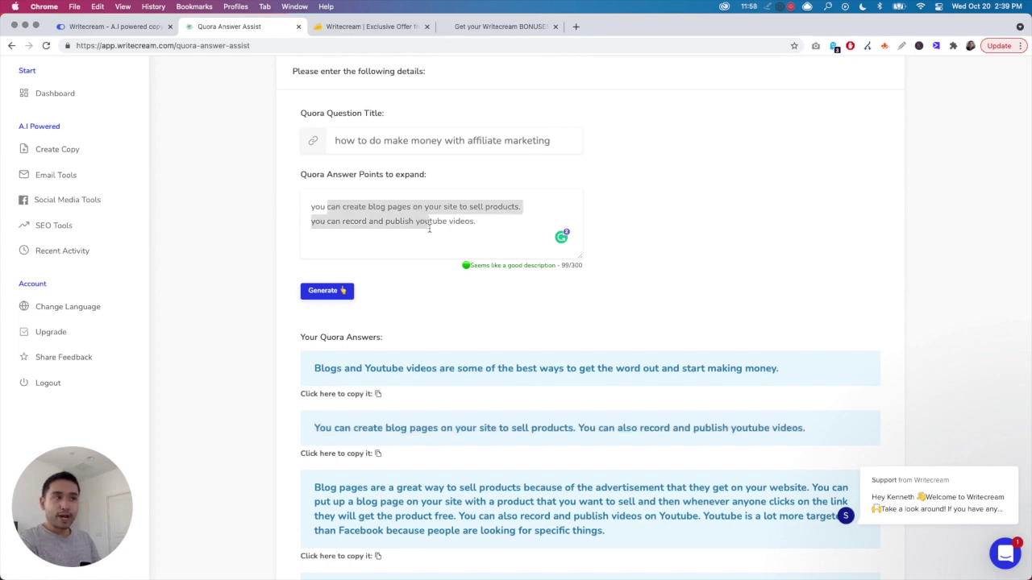
{"action": "left_click", "coordinate": [423, 225]}
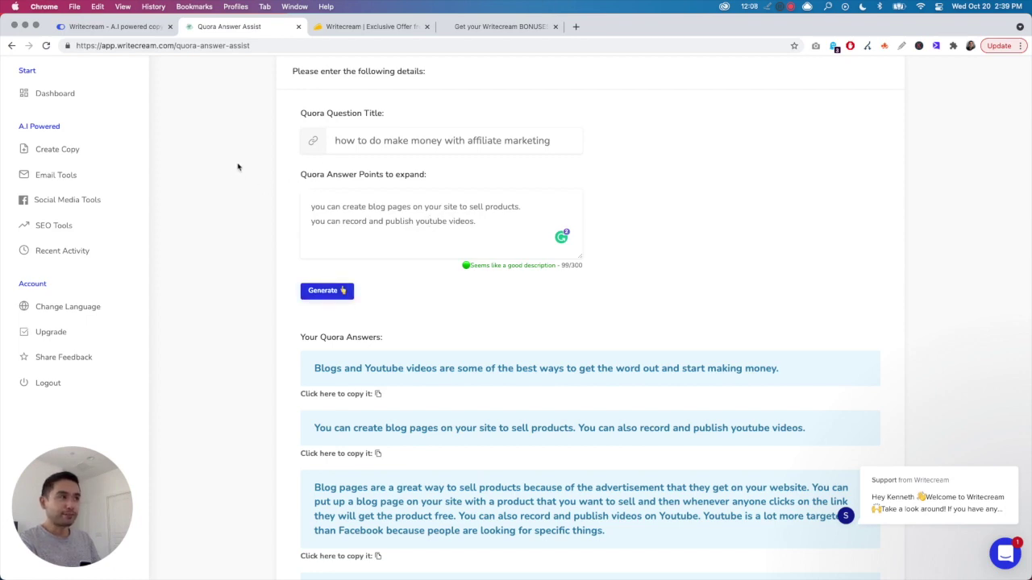
{"action": "left_click", "coordinate": [77, 250]}
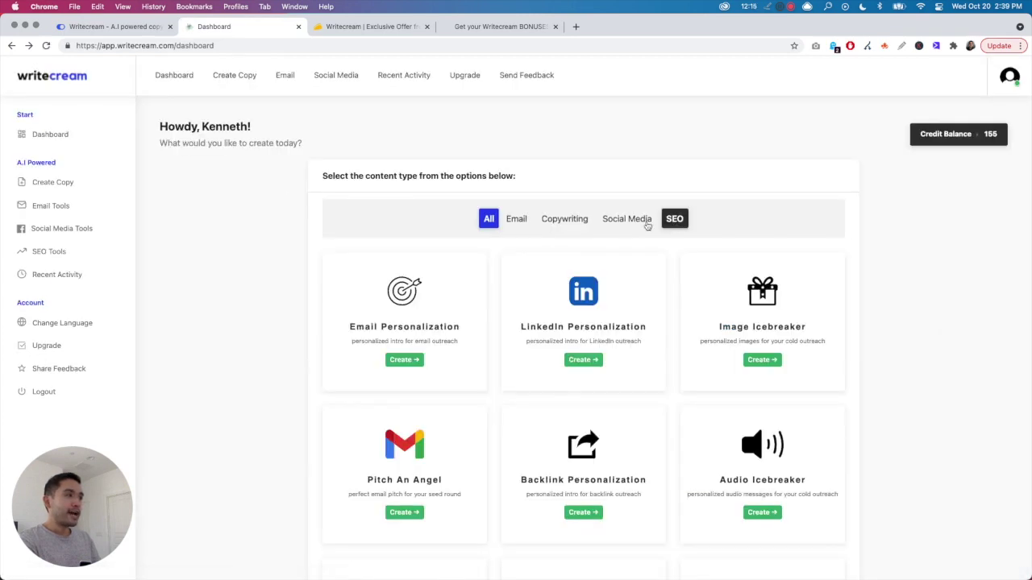
{"action": "left_click", "coordinate": [619, 220]}
{"action": "left_click", "coordinate": [554, 221]}
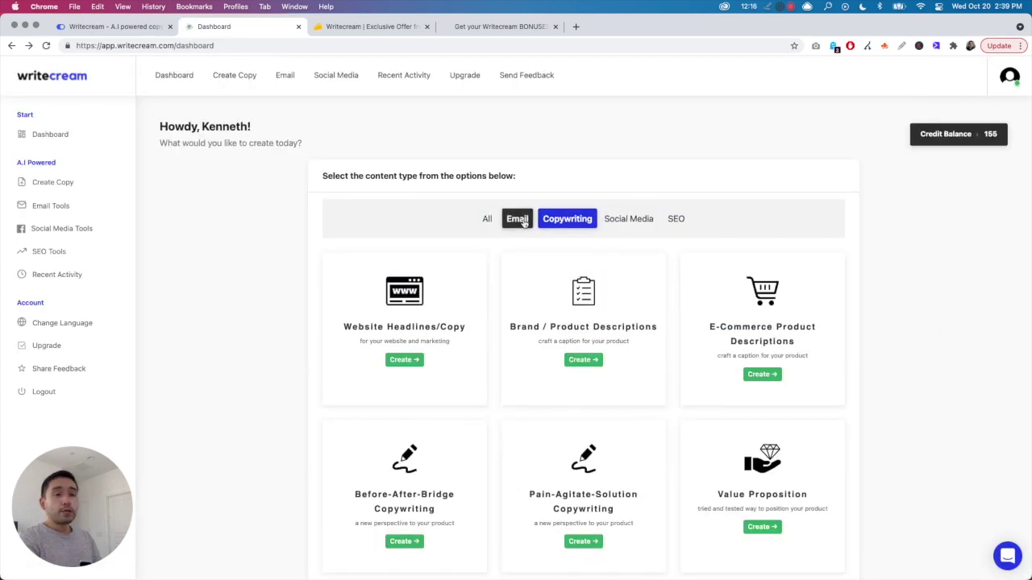
{"action": "left_click", "coordinate": [521, 219]}
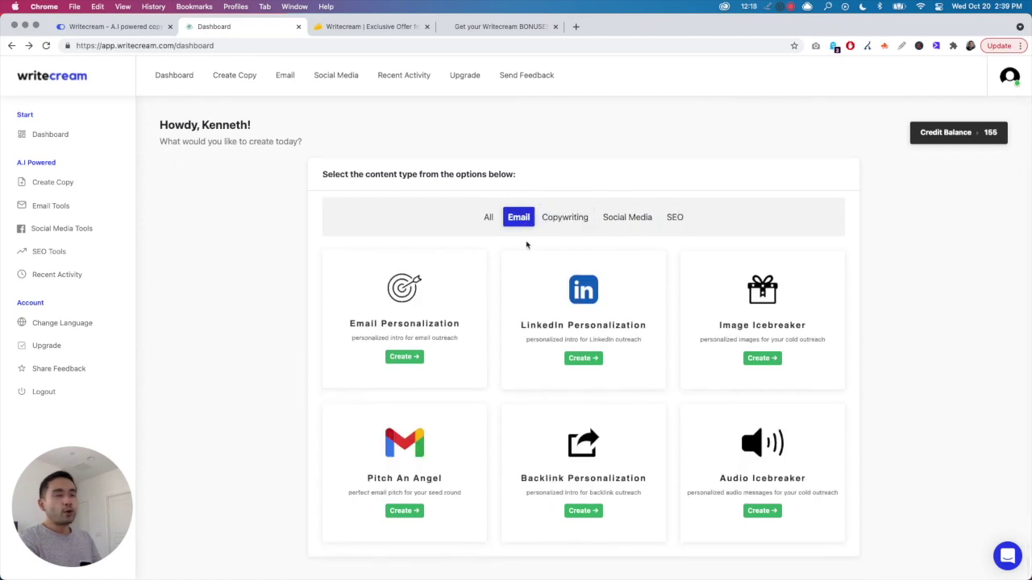
{"action": "left_click", "coordinate": [567, 221]}
{"action": "left_click", "coordinate": [619, 221]}
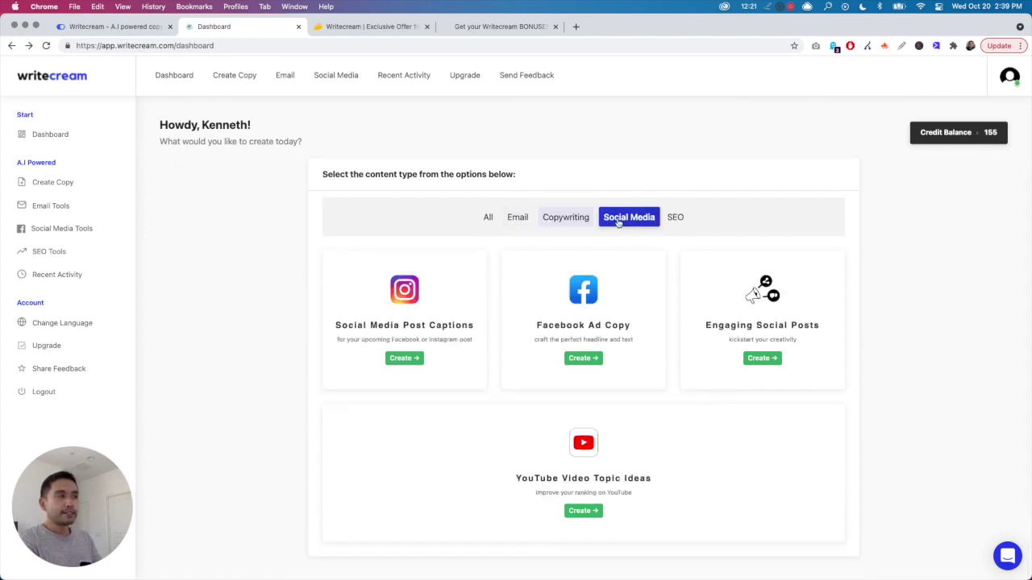
{"action": "left_click", "coordinate": [677, 226]}
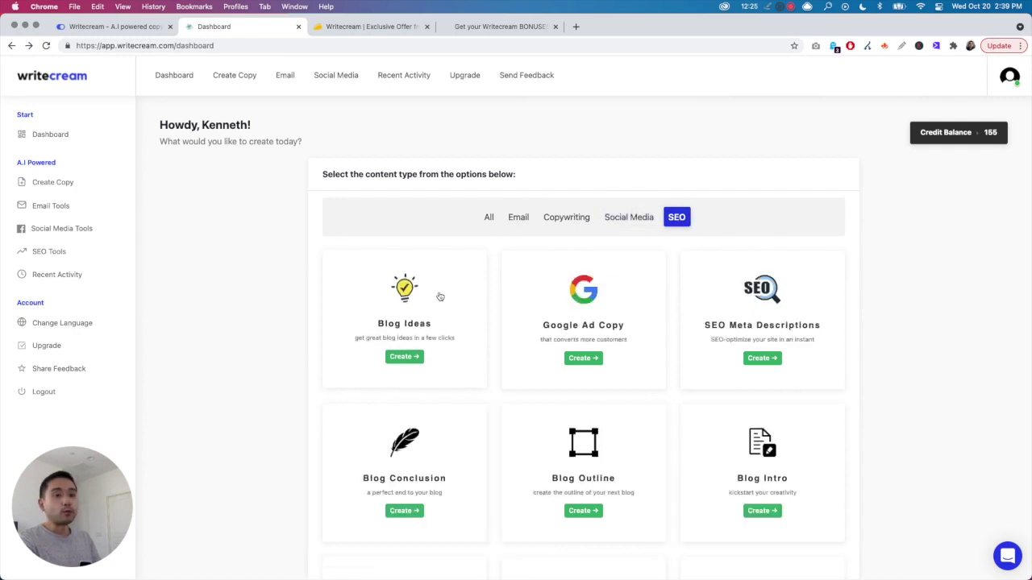
{"action": "scroll", "coordinate": [476, 297], "scroll_direction": "down", "scroll_amount": 5}
{"action": "scroll", "coordinate": [479, 297], "scroll_direction": "up", "scroll_amount": 3}
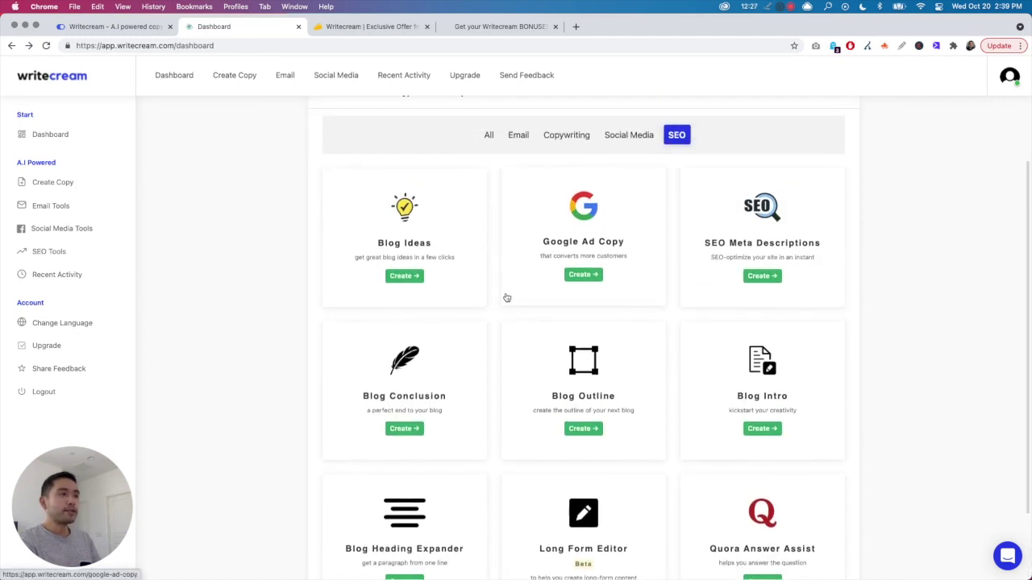
{"action": "scroll", "coordinate": [506, 297], "scroll_direction": "up", "scroll_amount": 1}
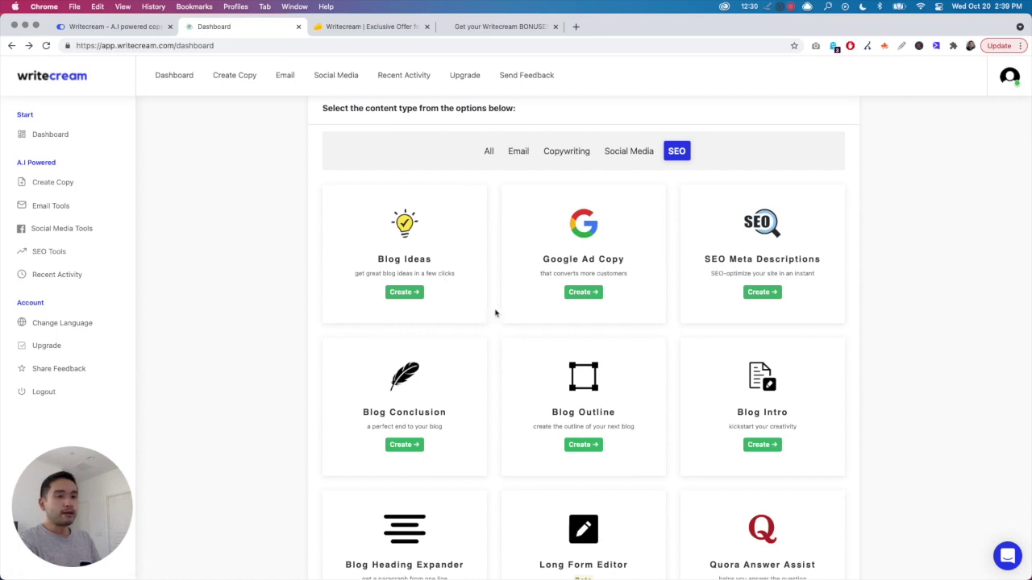
{"action": "scroll", "coordinate": [540, 254], "scroll_direction": "up", "scroll_amount": 3}
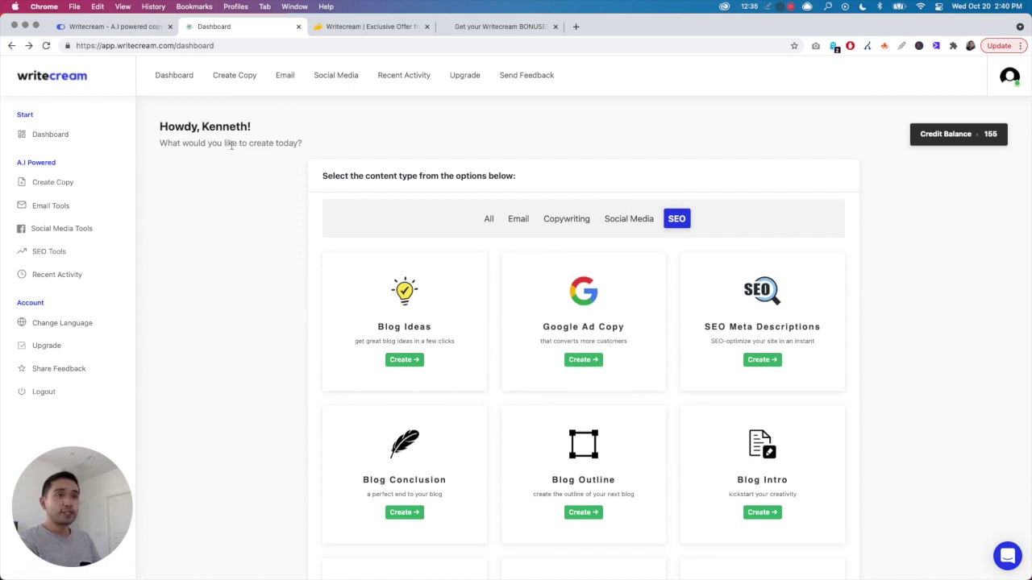
{"action": "left_click", "coordinate": [363, 29]}
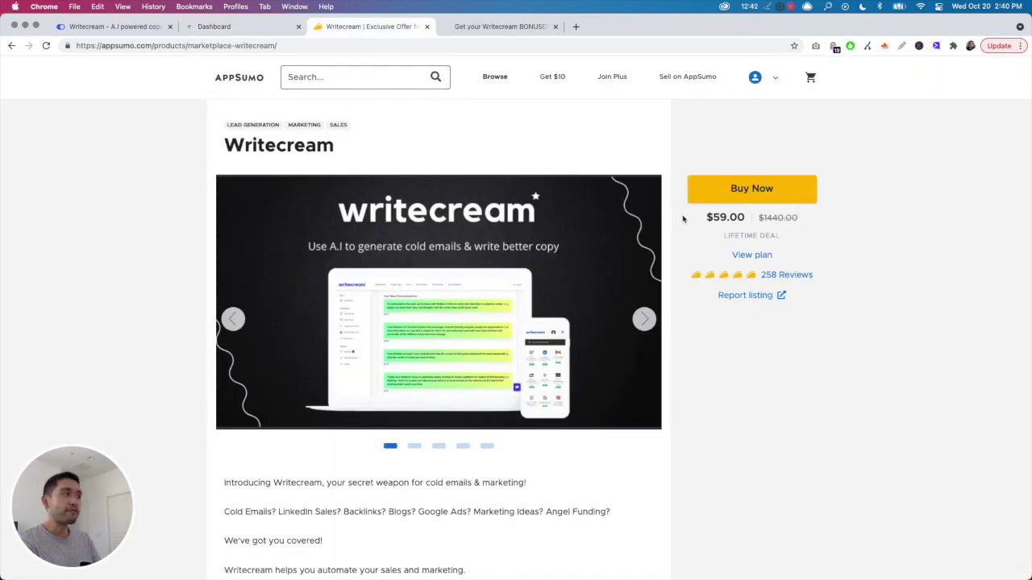
Highlight the '200 credits per month' plan line, then switch to the Writecream dashboard's 156-credit balance
{"action": "scroll", "coordinate": [483, 241], "scroll_direction": "down", "scroll_amount": 5}
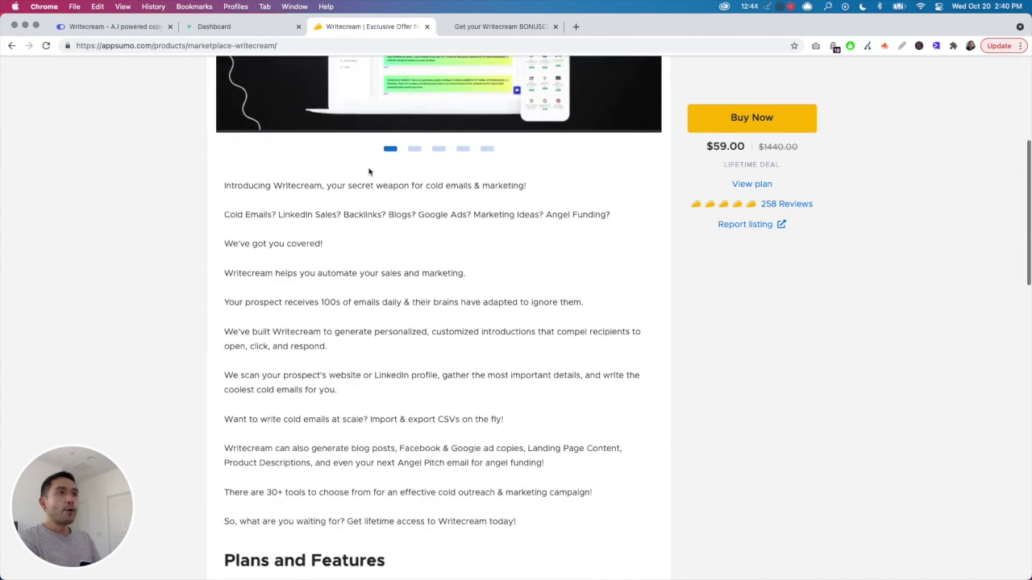
{"action": "scroll", "coordinate": [367, 171], "scroll_direction": "down", "scroll_amount": 8}
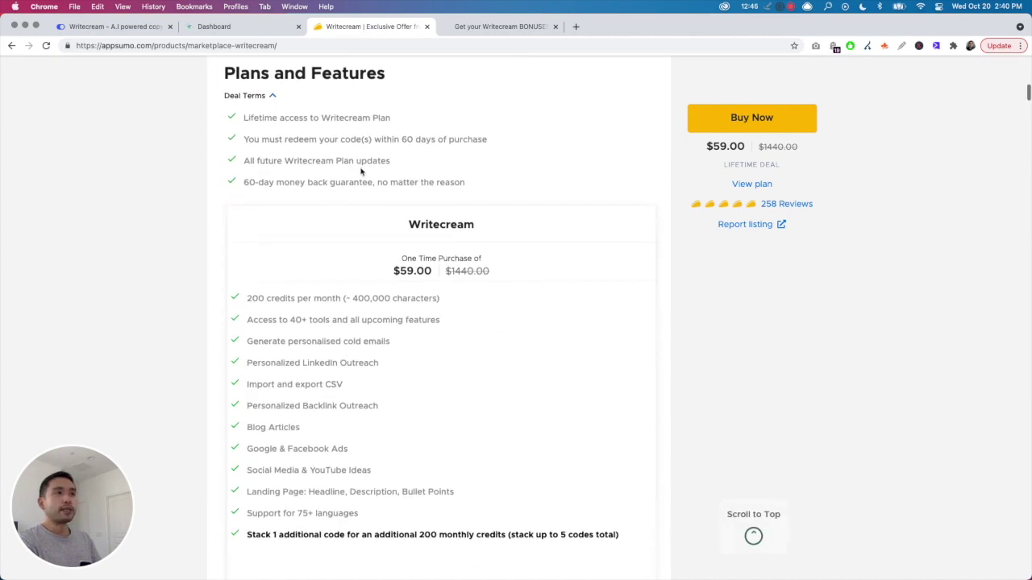
{"action": "scroll", "coordinate": [360, 172], "scroll_direction": "down", "scroll_amount": 2}
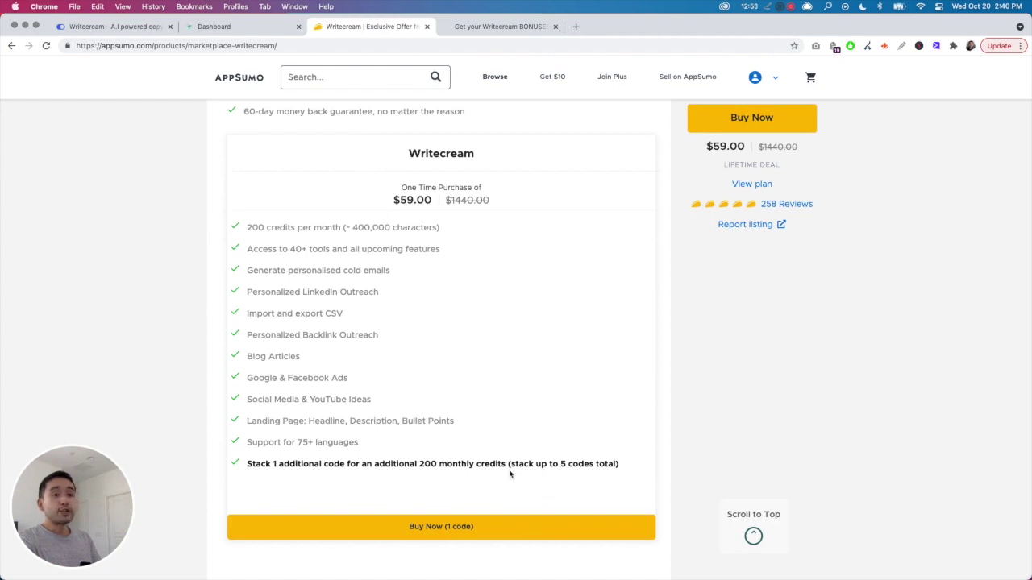
{"action": "scroll", "coordinate": [481, 457], "scroll_direction": "down", "scroll_amount": 1}
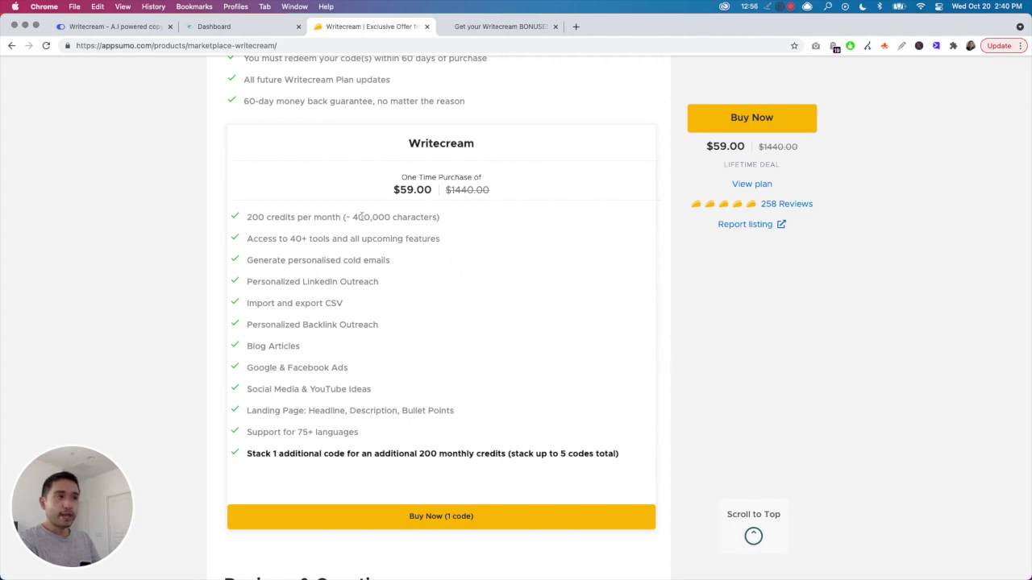
{"action": "left_click_drag", "start_coordinate": [247, 217], "coordinate": [344, 217]}
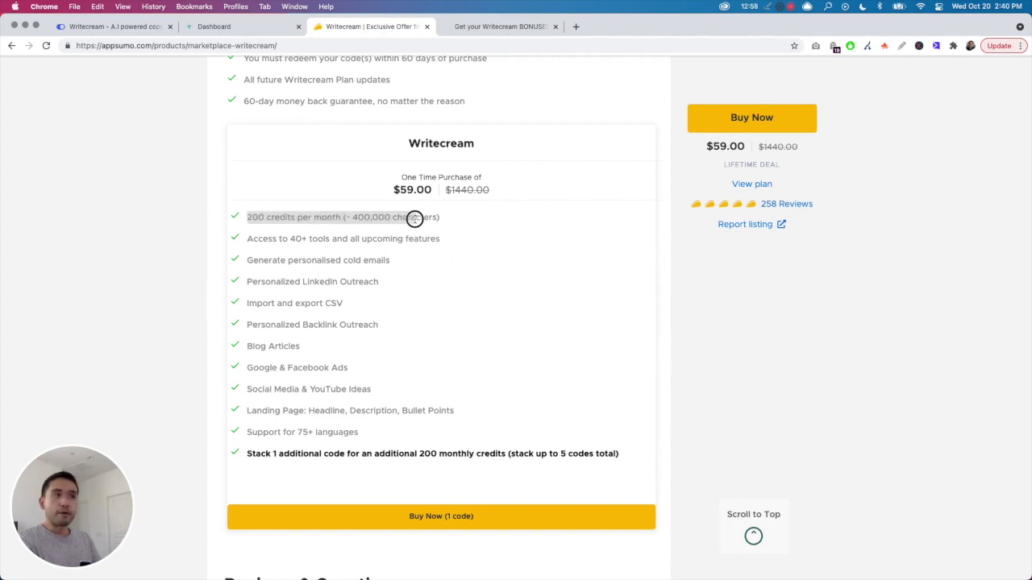
{"action": "left_click_drag", "start_coordinate": [414, 217], "coordinate": [246, 216]}
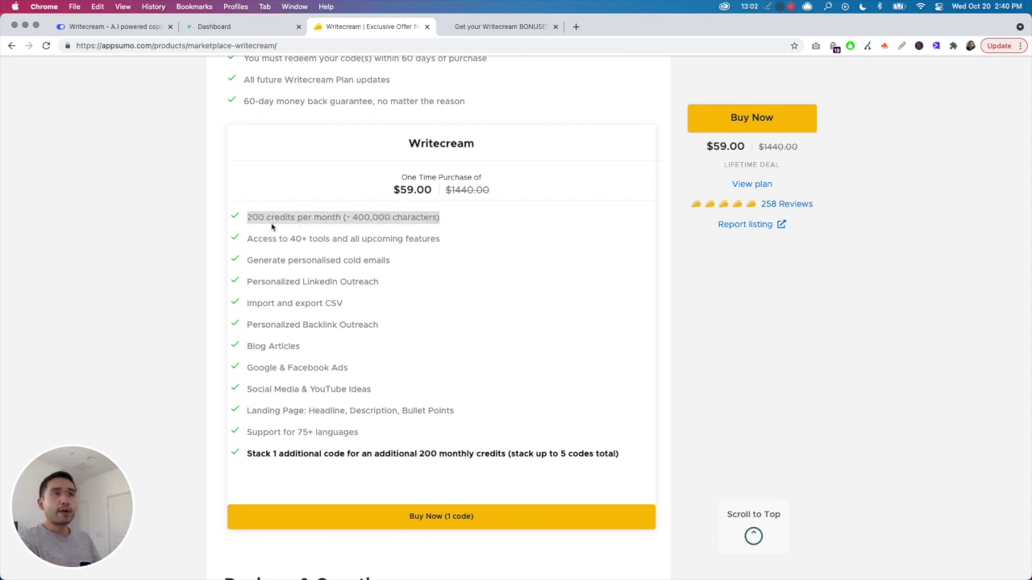
{"action": "left_click", "coordinate": [150, 32]}
{"action": "left_click", "coordinate": [242, 27]}
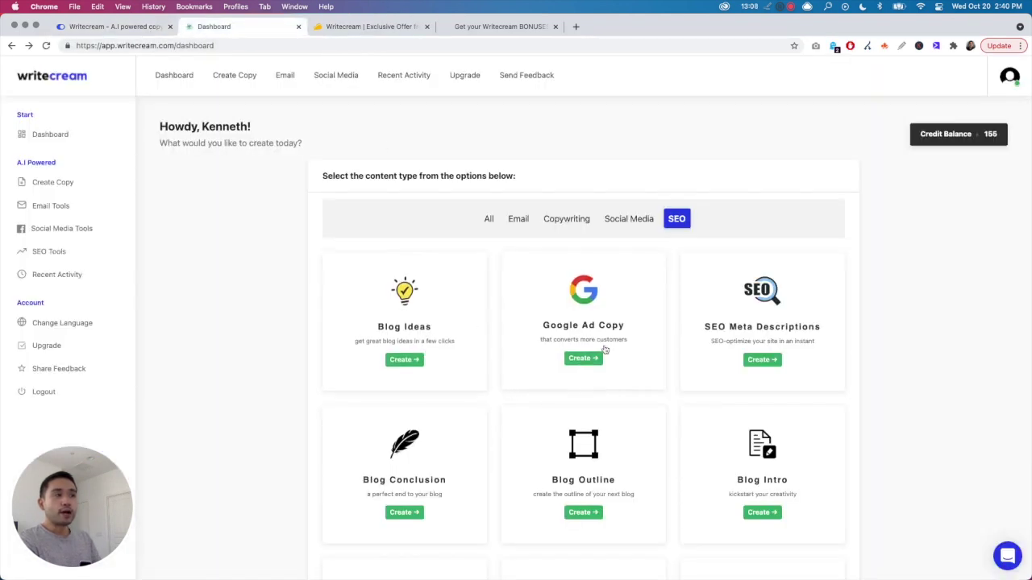
{"action": "left_click", "coordinate": [334, 32]}
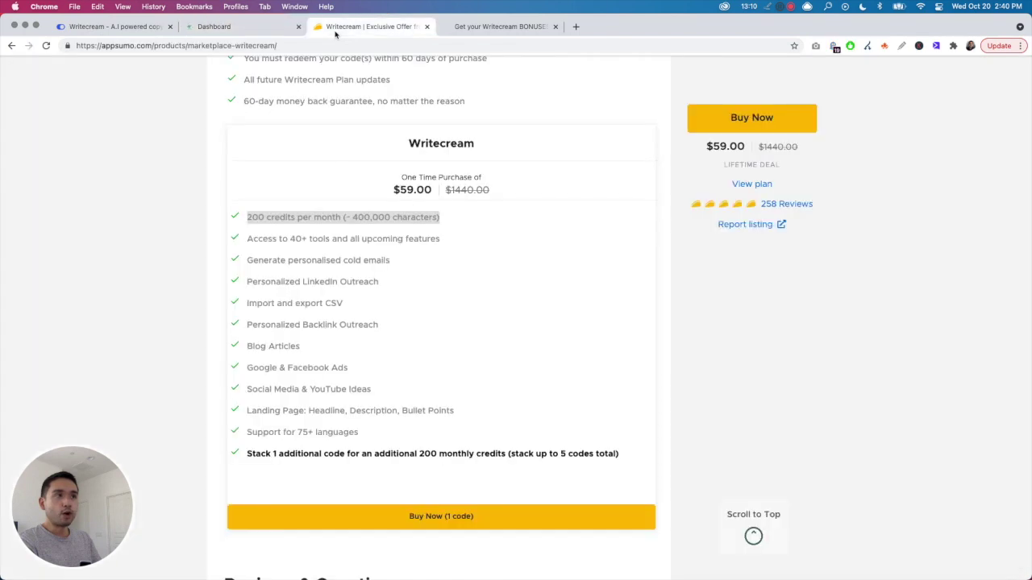
{"action": "left_click", "coordinate": [283, 225]}
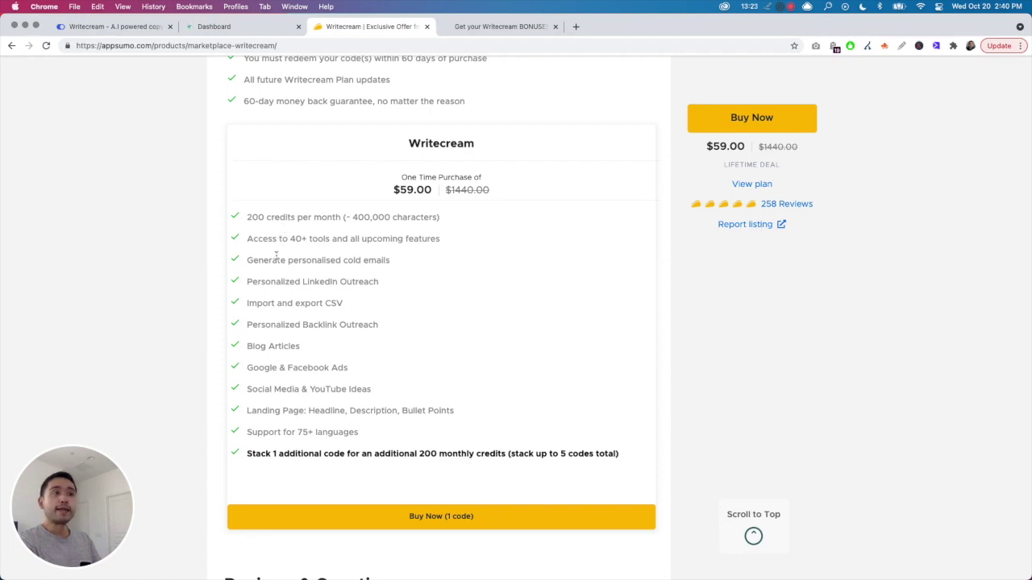
{"action": "left_click_drag", "start_coordinate": [261, 239], "coordinate": [407, 421]}
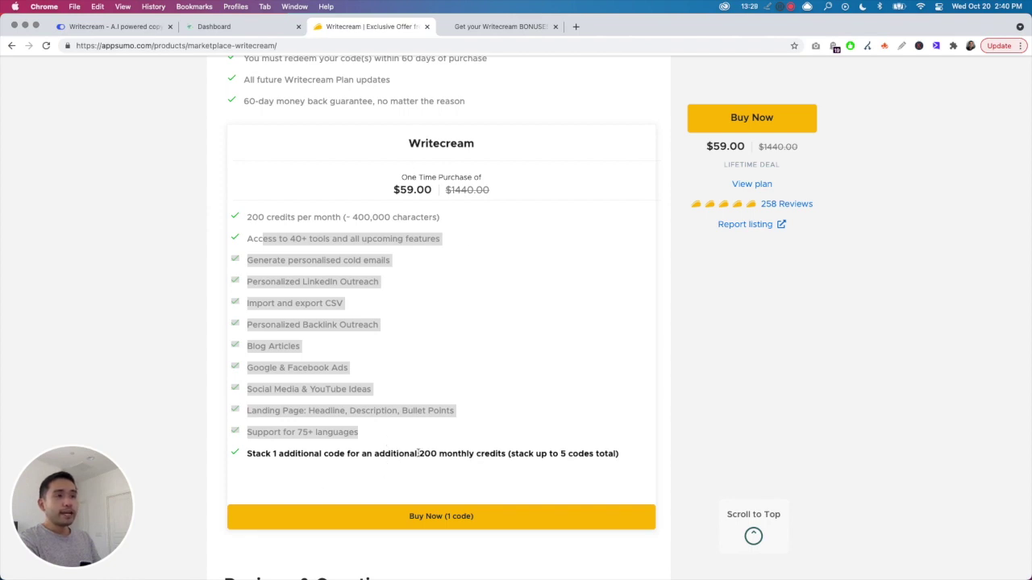
{"action": "left_click_drag", "start_coordinate": [419, 453], "coordinate": [495, 453]}
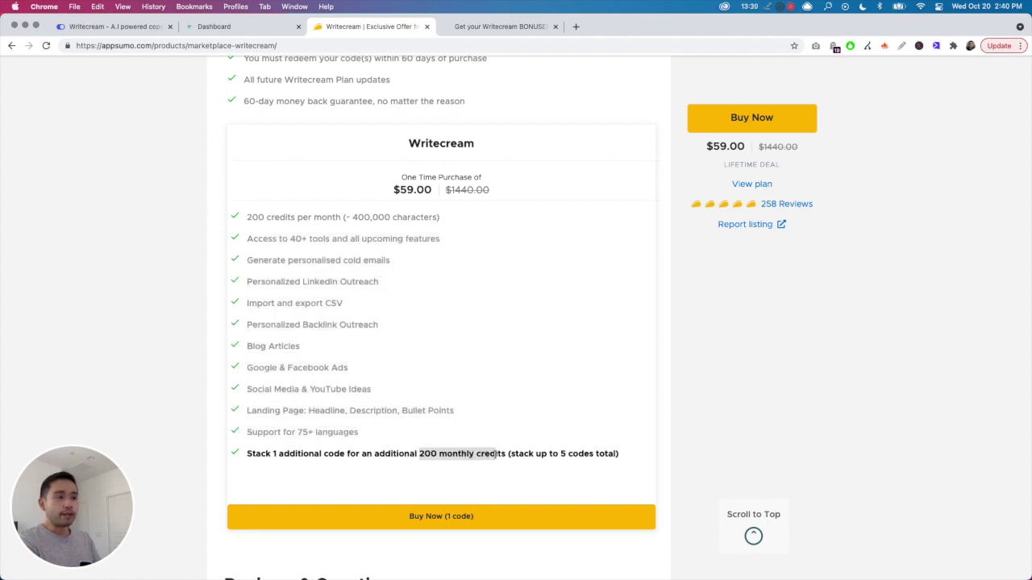
{"action": "left_click_drag", "start_coordinate": [257, 215], "coordinate": [313, 218]}
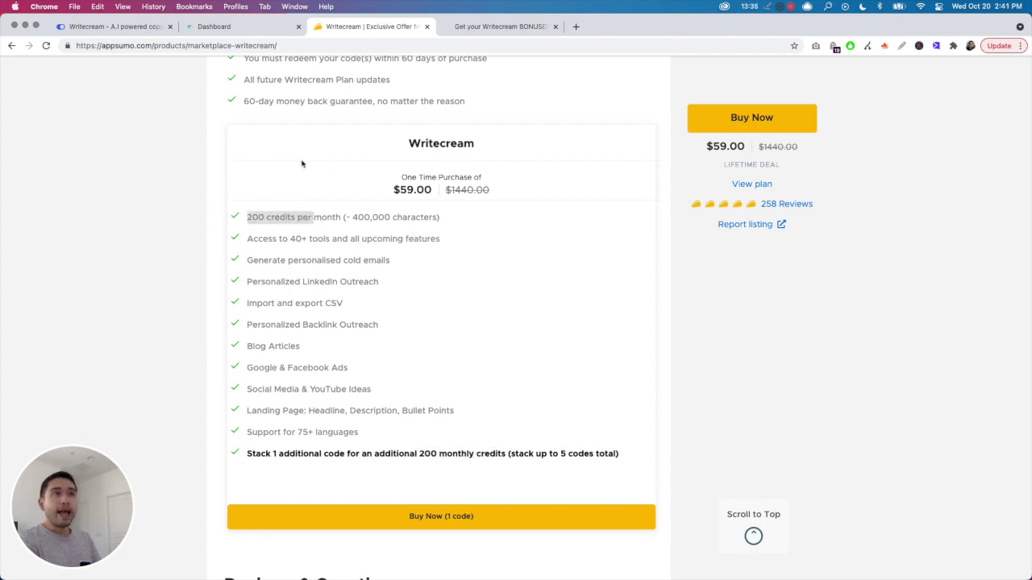
{"action": "left_click_drag", "start_coordinate": [394, 188], "coordinate": [453, 186]}
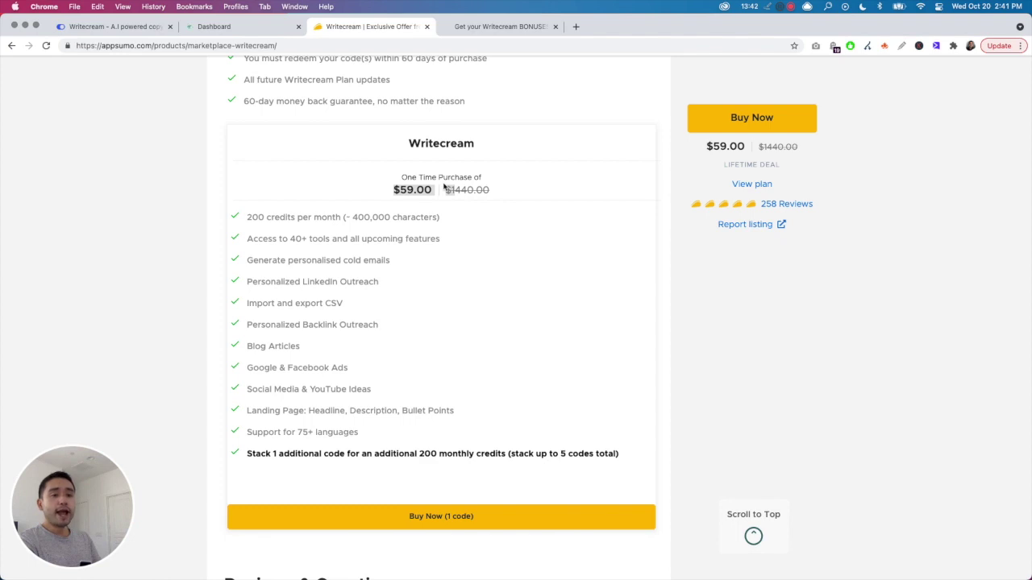
{"action": "left_click", "coordinate": [424, 187]}
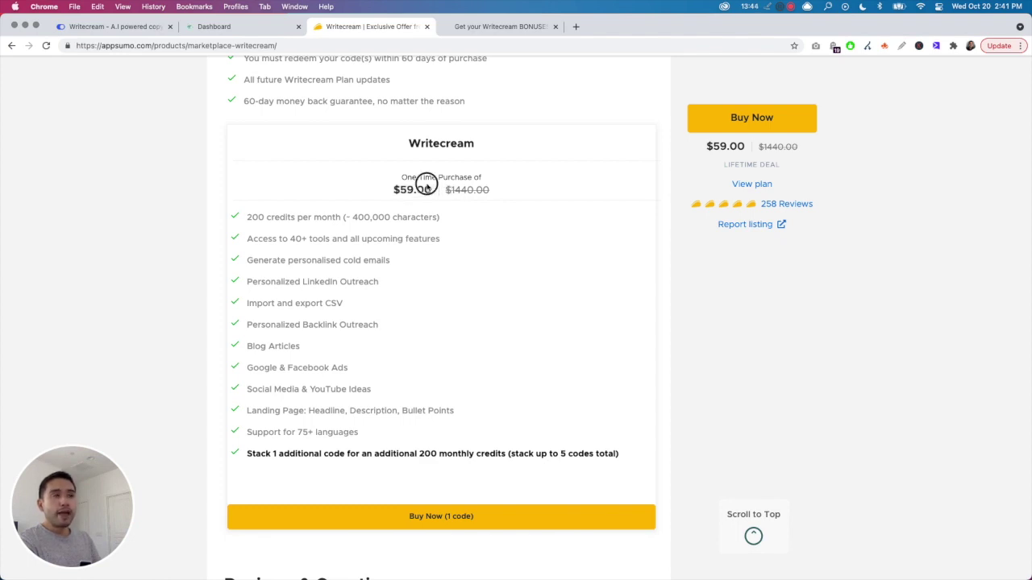
{"action": "left_click_drag", "start_coordinate": [392, 189], "coordinate": [453, 188]}
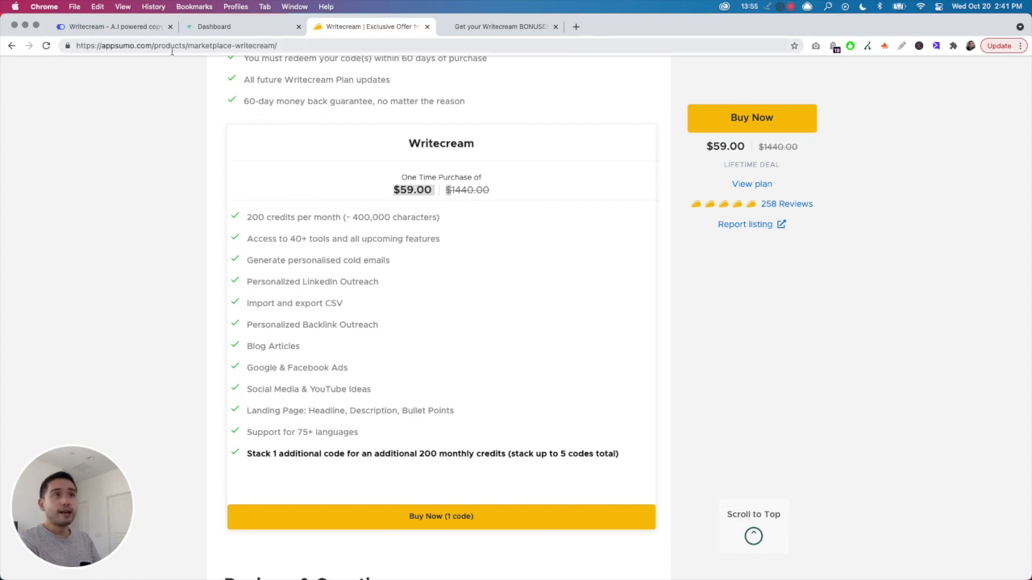
{"action": "left_click", "coordinate": [224, 28]}
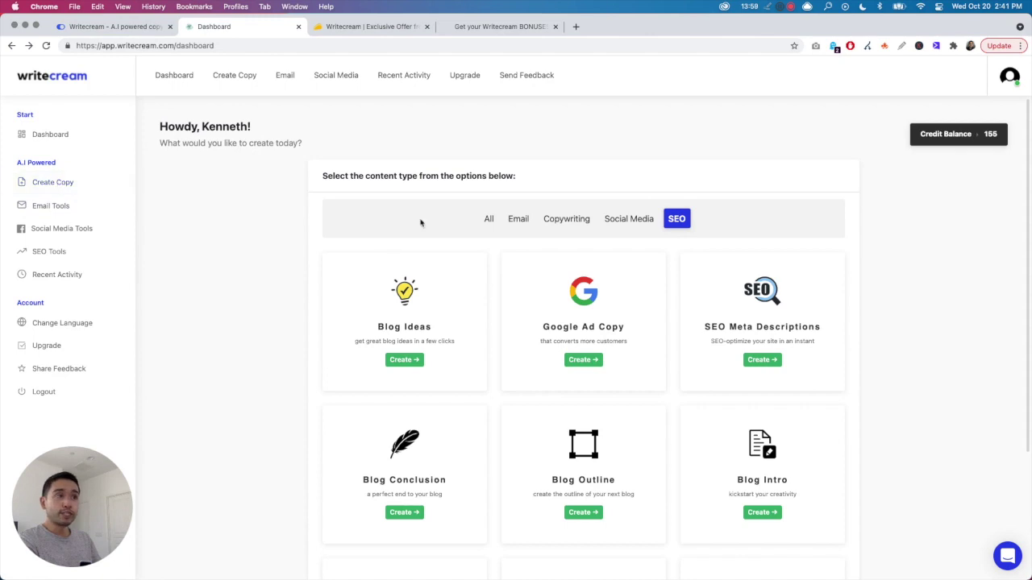
Filter the dashboard to Email tools, then open the Writecream bonuses signup page
{"action": "left_click", "coordinate": [510, 222]}
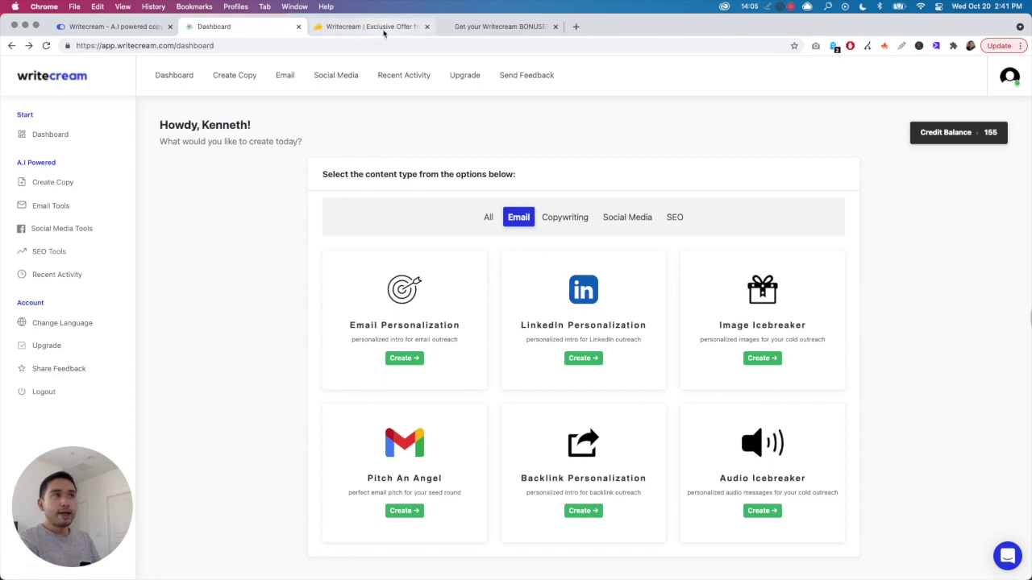
{"action": "left_click", "coordinate": [374, 27]}
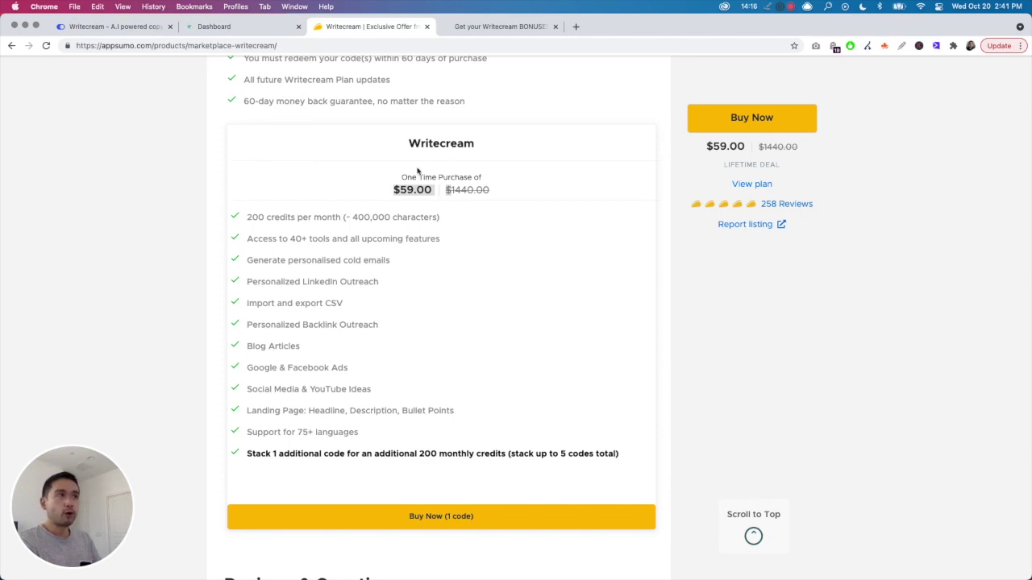
{"action": "left_click", "coordinate": [377, 239]}
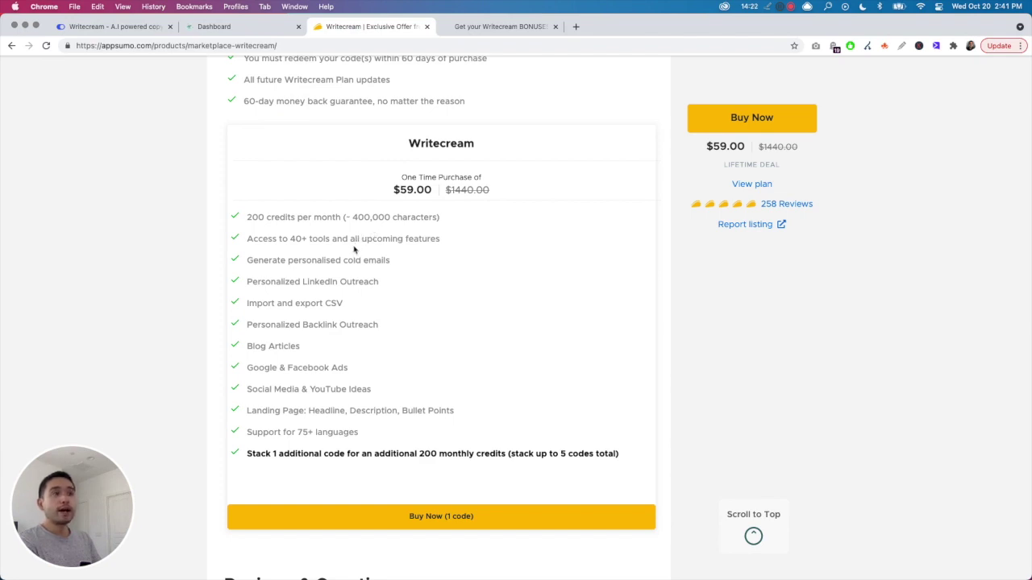
{"action": "left_click", "coordinate": [453, 28]}
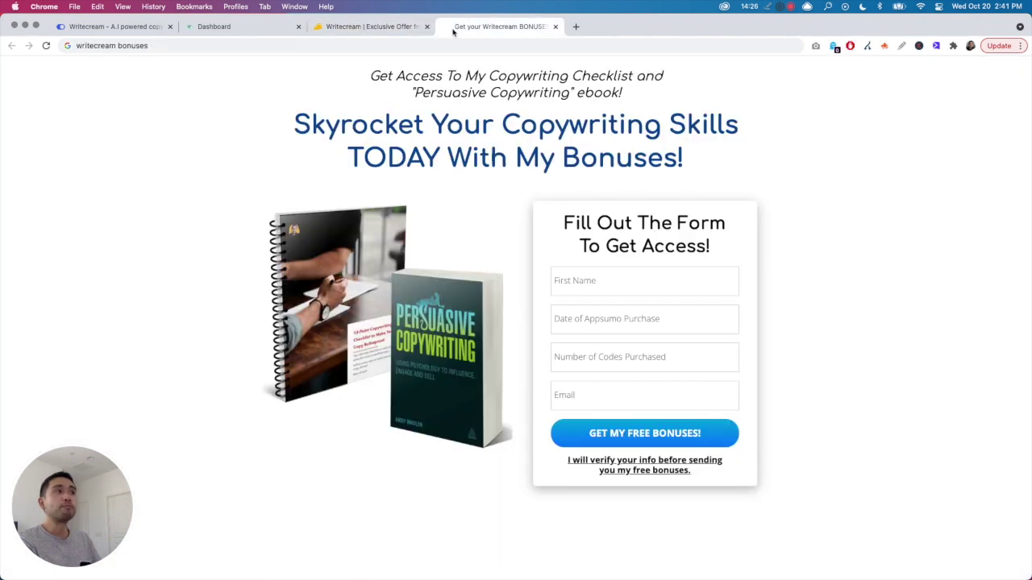